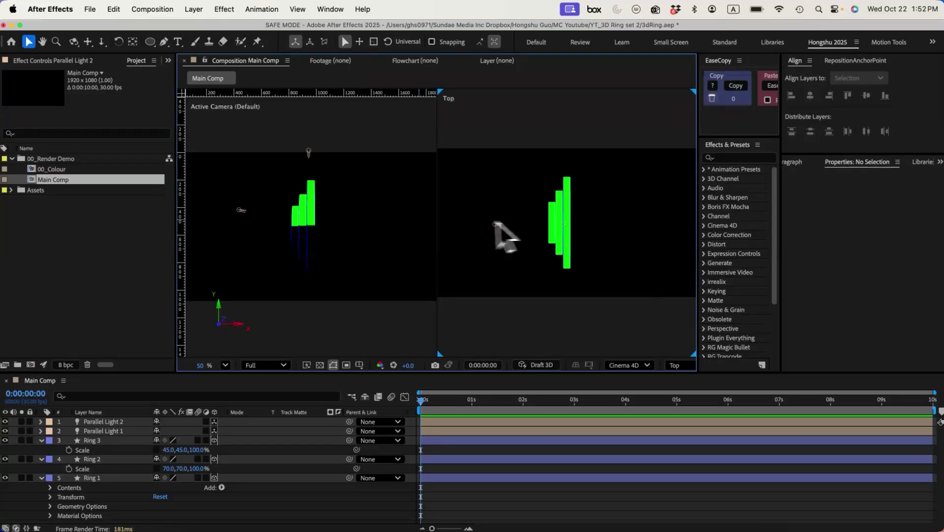
# Duplicate the Parallel Light 2 layer.
pyautogui.press('super+d')
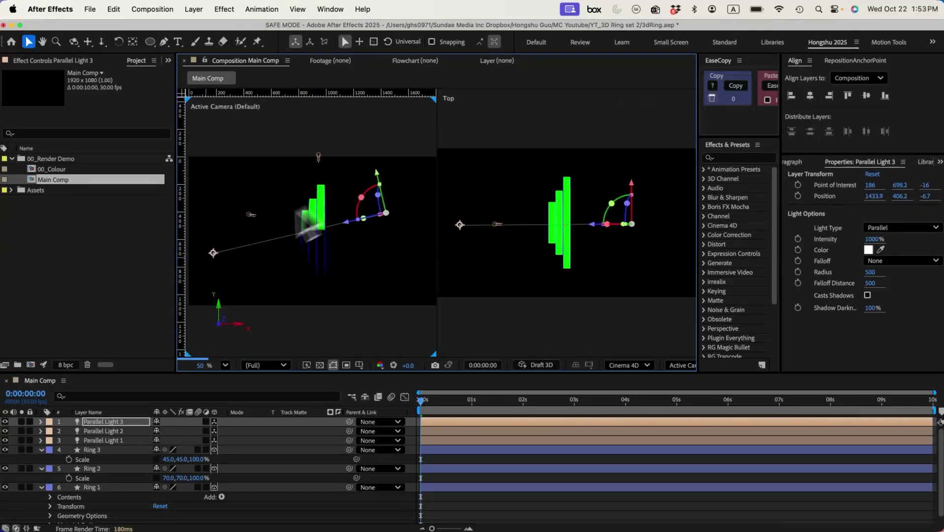
pyautogui.press('super+alt+shift+c')
pyautogui.click(549, 207)
pyautogui.press('Return')
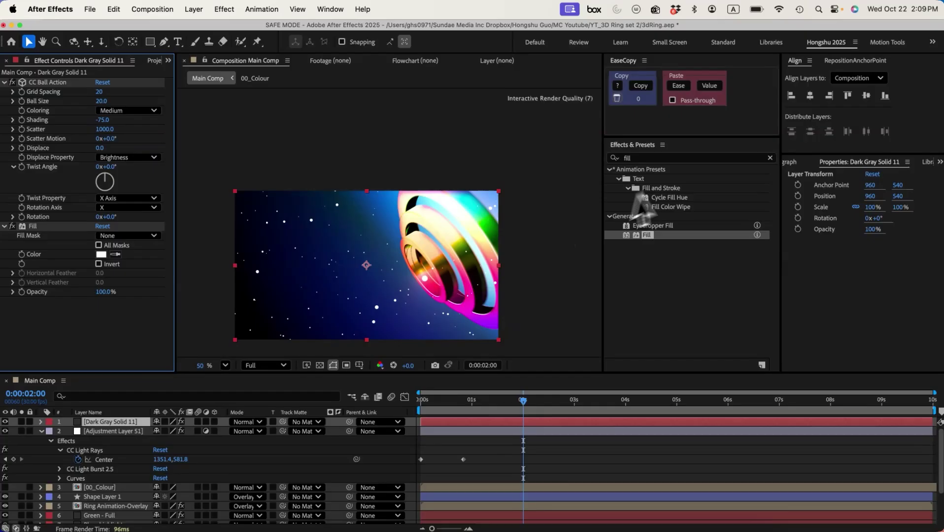
# Apply the Fill effect to the dark gray solid, below CC Ball Action.
pyautogui.moveTo(640, 210); pyautogui.dragTo(101, 311)
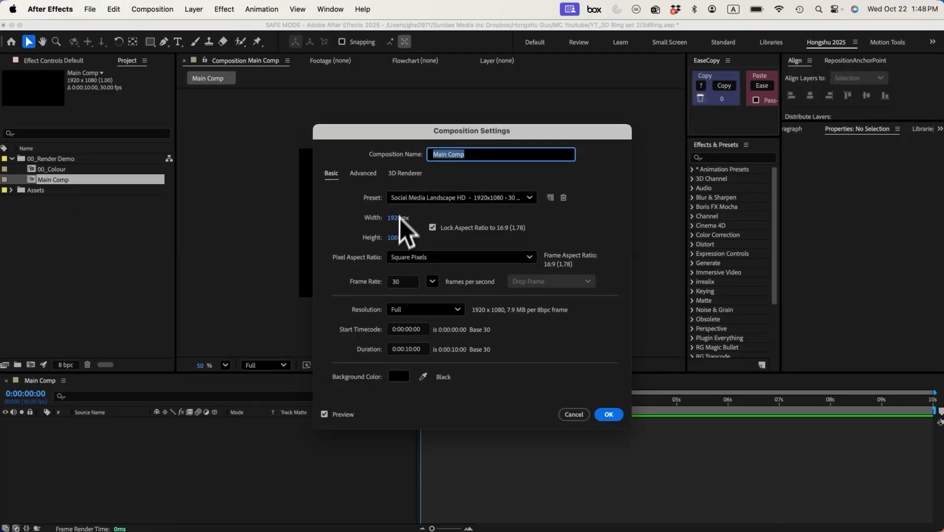
# Set the 3D renderer of Main Comp to Cinema 4D in its composition settings.
pyautogui.click(404, 174)
pyautogui.click(409, 230)
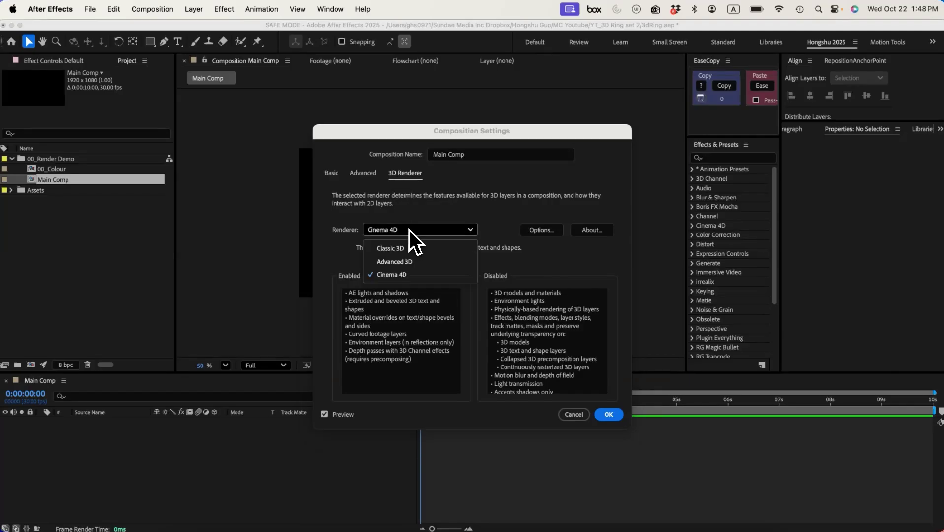
pyautogui.click(393, 275)
pyautogui.click(609, 414)
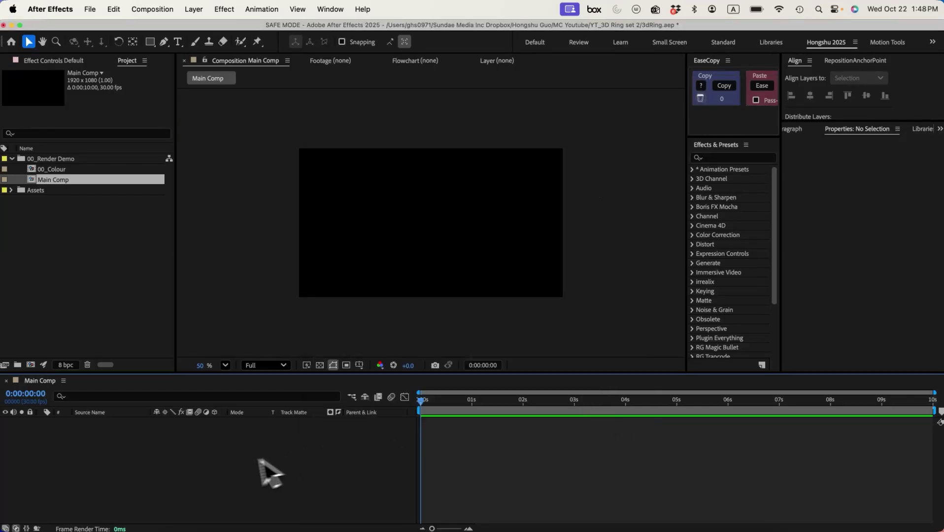
# Draw an ellipse about 635 by 579 px near the middle of the composition and set its fill to none.
pyautogui.moveTo(149, 42); pyautogui.dragTo(181, 66)
pyautogui.click(391, 199)
pyautogui.moveTo(391, 199); pyautogui.dragTo(476, 277)
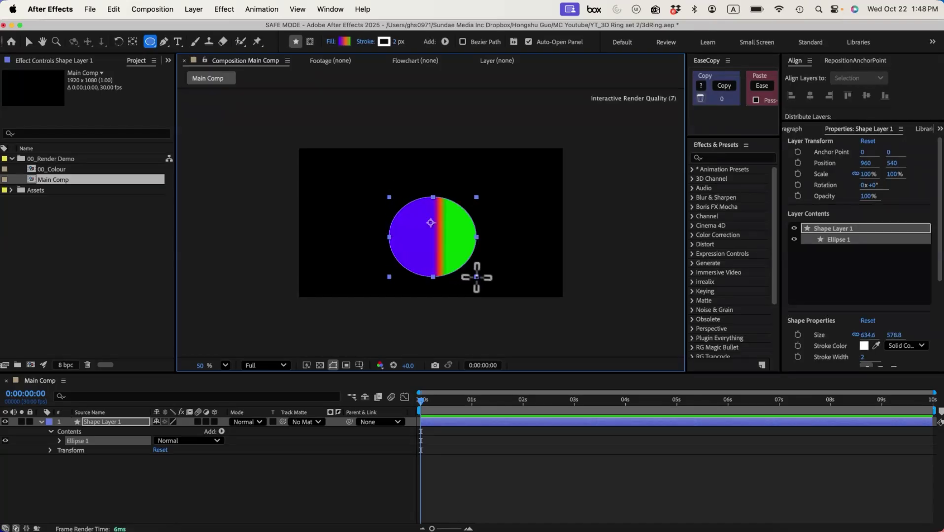
pyautogui.click(343, 41)
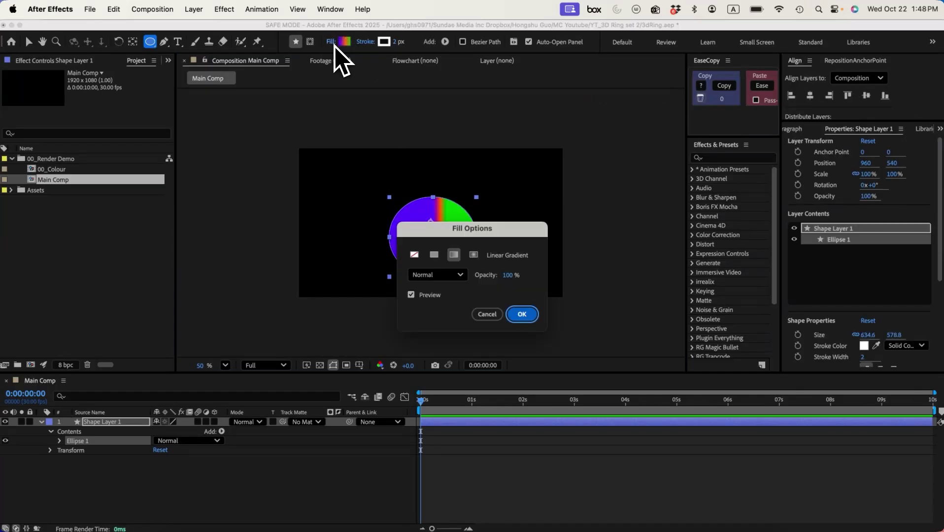
pyautogui.click(415, 254)
pyautogui.click(523, 313)
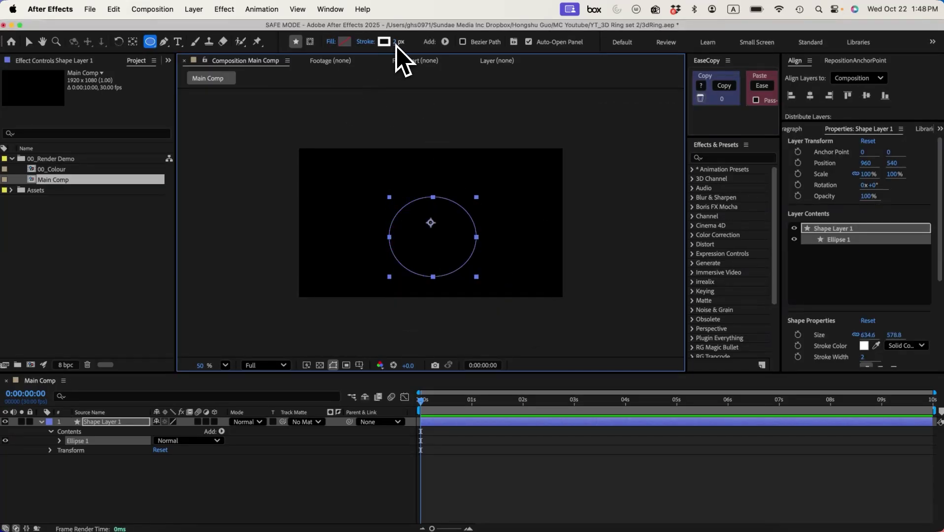
# Set the ellipse's stroke to pure red (R 255, G 0, B 0) with a width of 60 px.
pyautogui.click(385, 42)
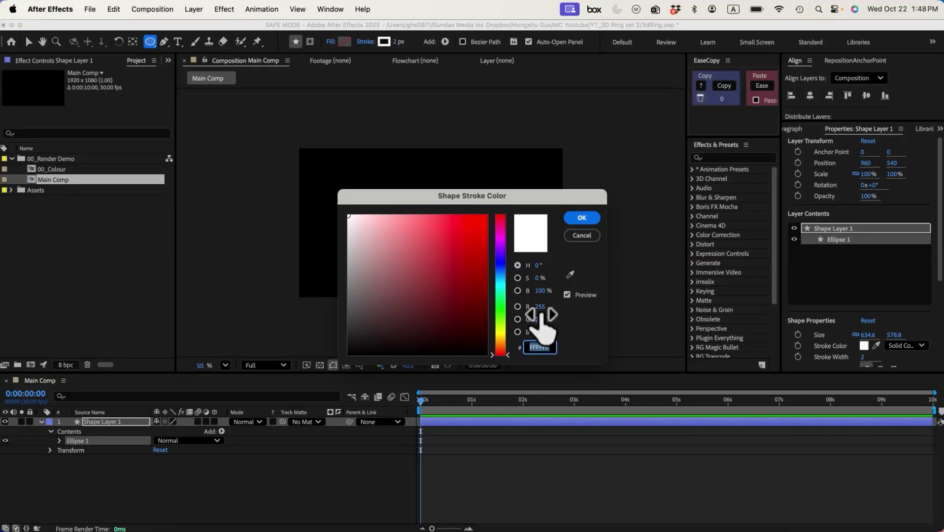
pyautogui.click(540, 319)
pyautogui.write('0')
pyautogui.click(540, 331)
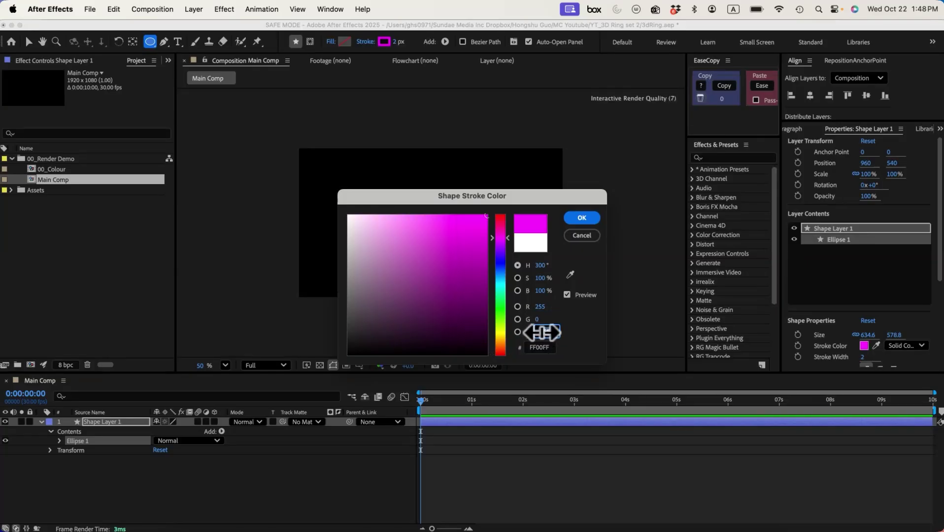
pyautogui.write('0')
pyautogui.click(583, 218)
pyautogui.click(400, 41)
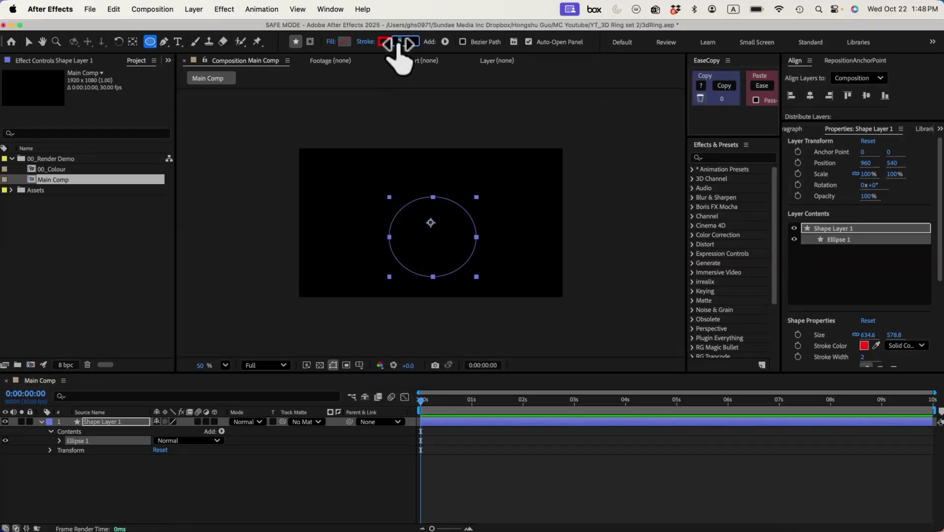
pyautogui.write('60')
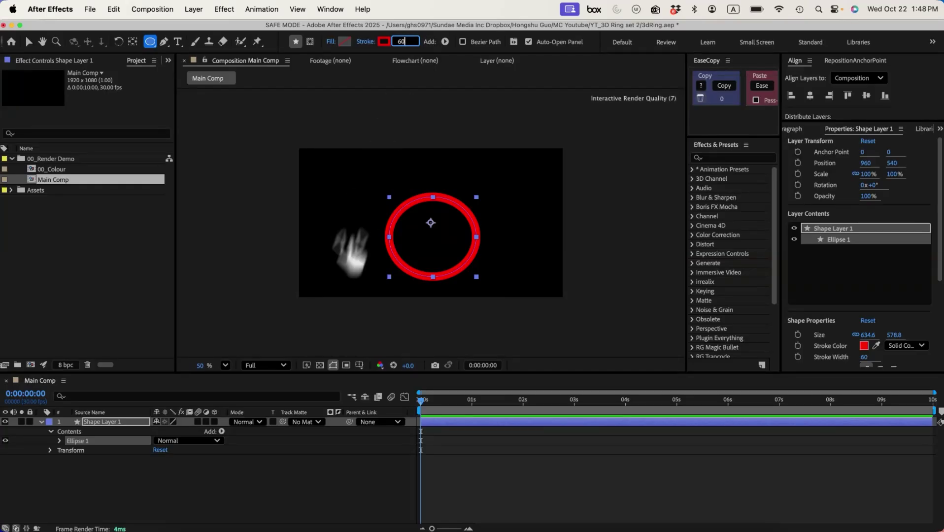
pyautogui.click(276, 454)
# Set the size of Ellipse Path 1 to 600 by 600 to make it a perfect circle.
pyautogui.click(60, 440)
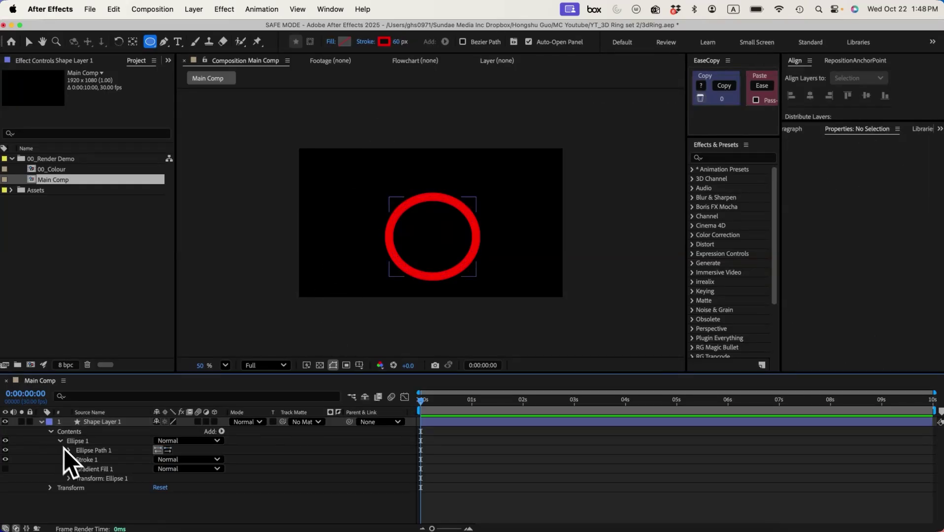
pyautogui.click(70, 450)
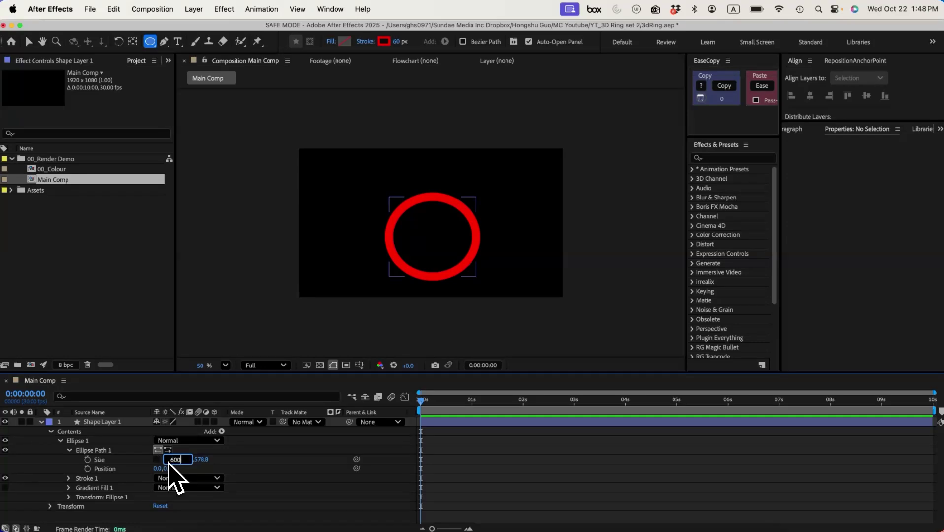
pyautogui.press('Tab')
pyautogui.write('60')
pyautogui.click(253, 484)
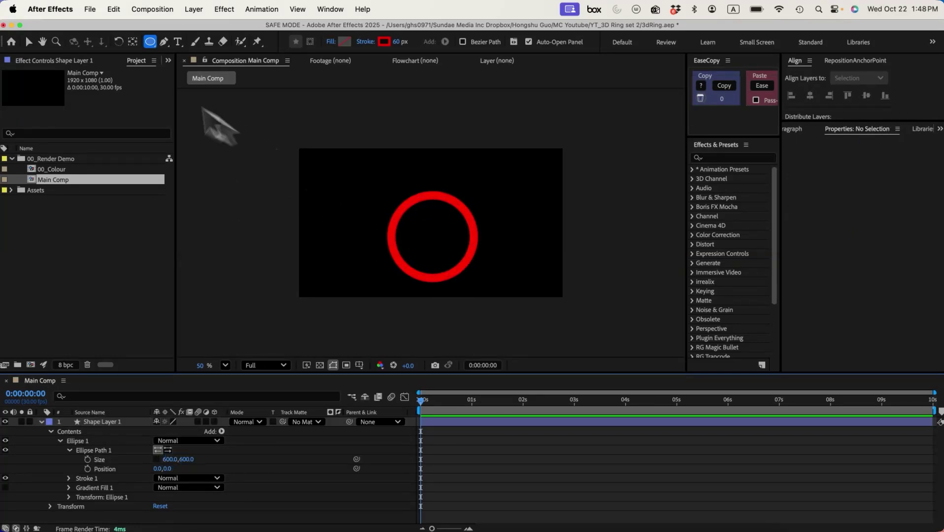
# Move the shape layer's anchor point to the circle's centre and align the layer to the centre of the composition.
pyautogui.click(102, 421)
pyautogui.click(855, 60)
pyautogui.click(820, 143)
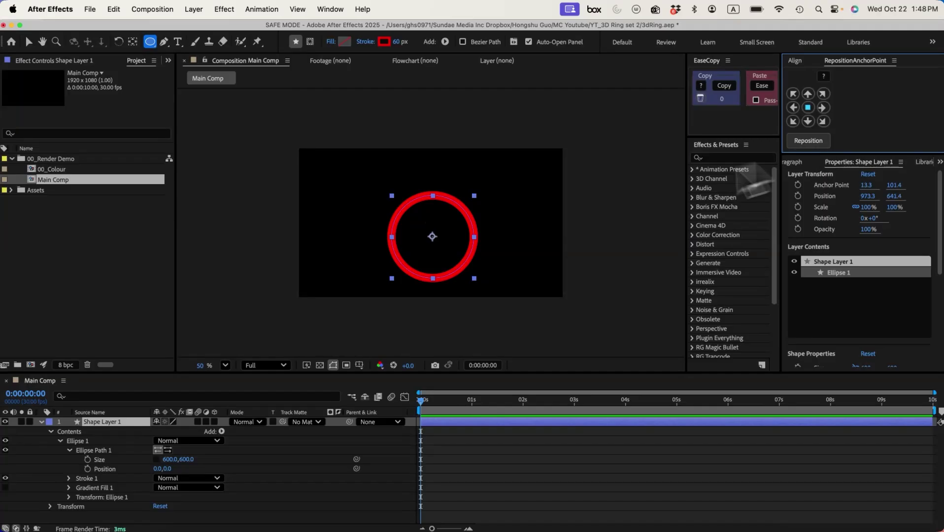
pyautogui.click(795, 60)
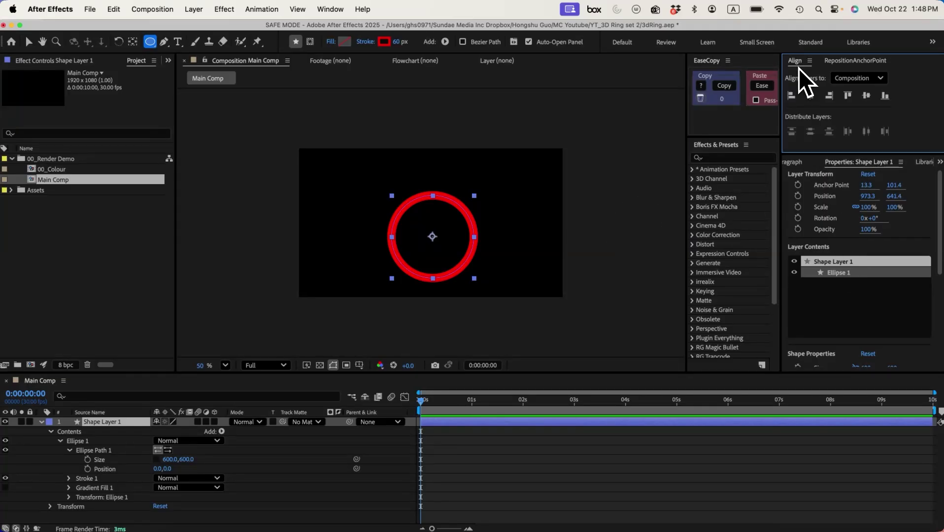
pyautogui.click(866, 95)
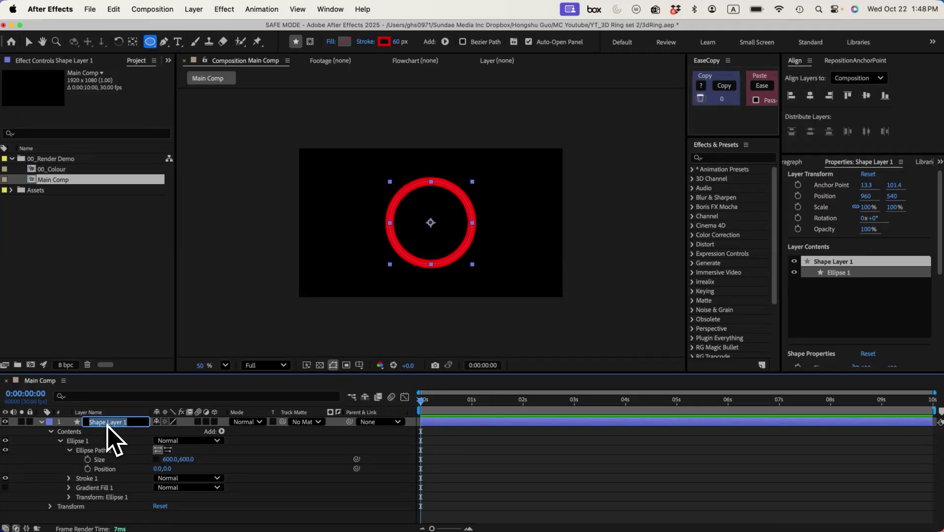
# Rename the shape layer as Ring 1 and make it a 3D layer.
pyautogui.write('Ring 1')
pyautogui.press('Return')
pyautogui.click(214, 422)
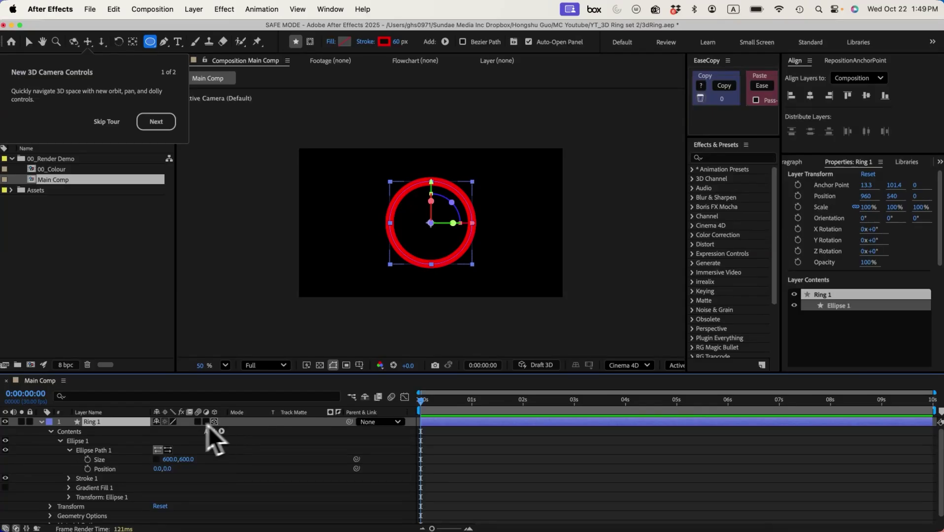
pyautogui.click(42, 497)
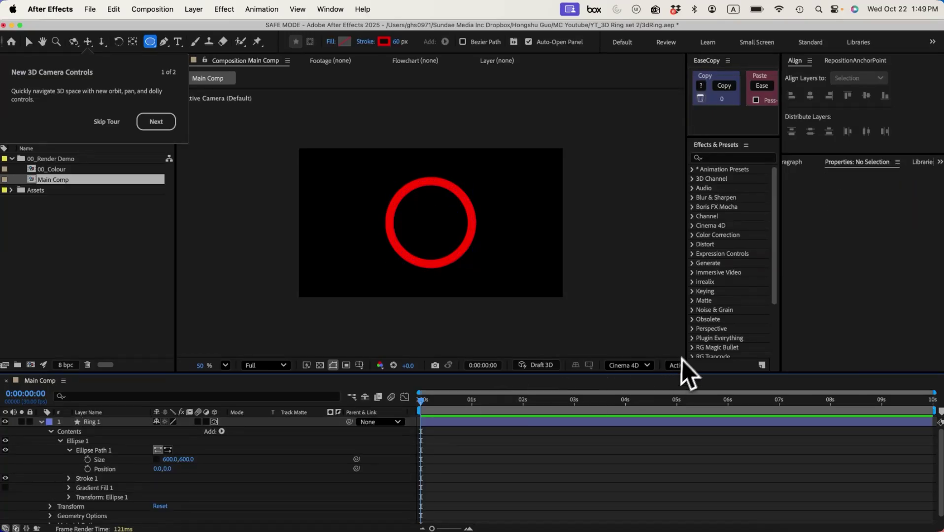
# Split the composition viewer into two side-by-side views and set the second one to the Left view.
pyautogui.click(685, 336)
pyautogui.press('super+z')
pyautogui.moveTo(685, 335); pyautogui.dragTo(752, 363)
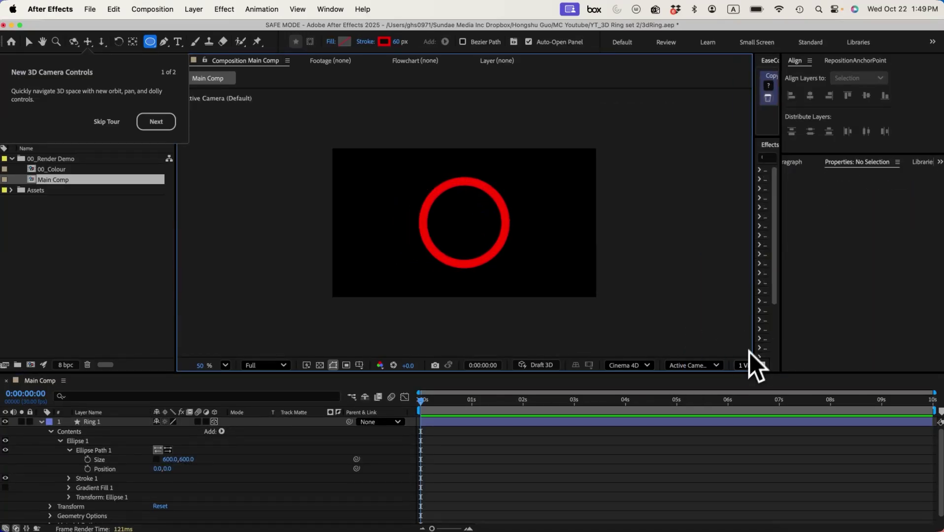
pyautogui.click(745, 366)
pyautogui.click(751, 395)
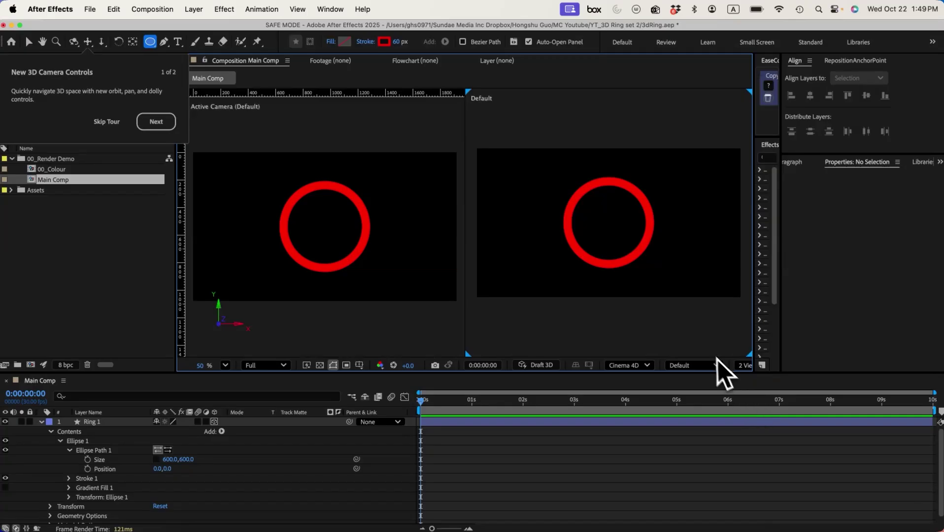
pyautogui.press('v')
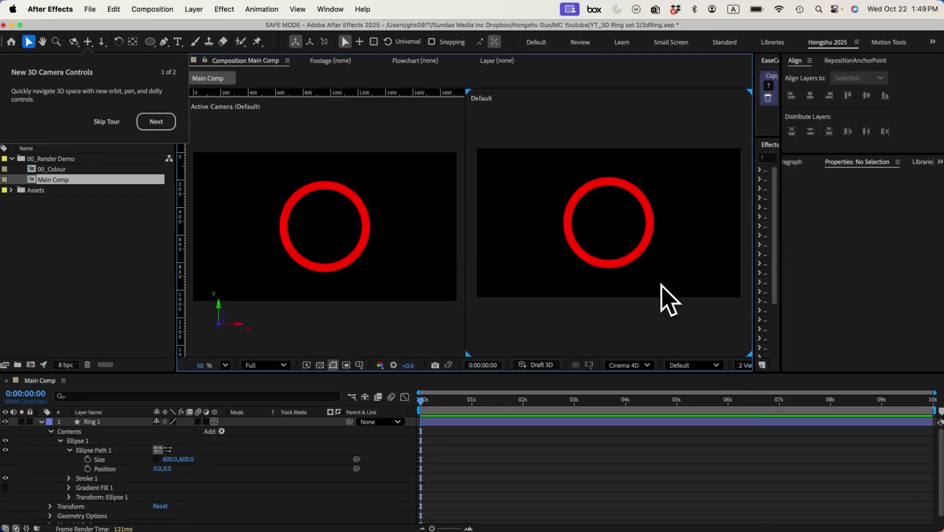
pyautogui.click(696, 368)
pyautogui.click(701, 210)
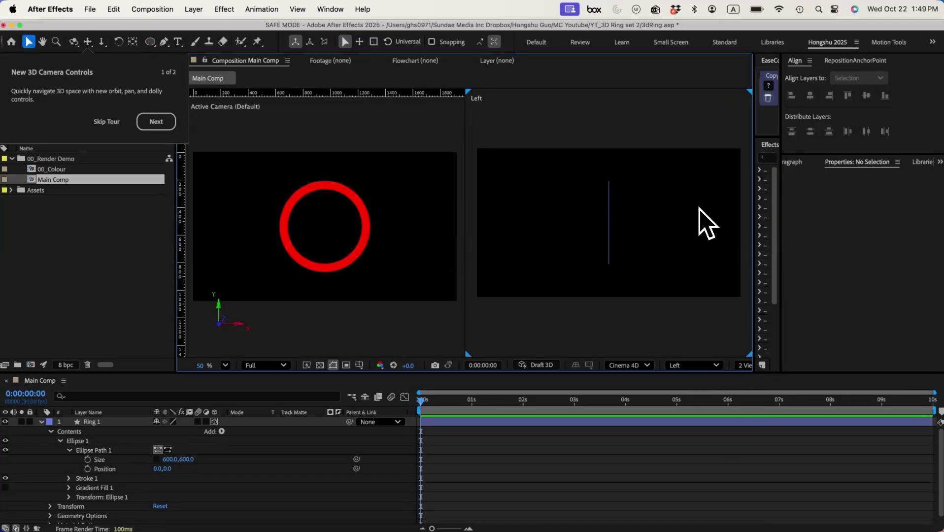
# Set Ring 1's bevel style to Convex with a bevel depth of 3 in its geometry options.
pyautogui.scroll(-1, 62, 496)
pyautogui.click(50, 510)
pyautogui.scroll(-2, 57, 515)
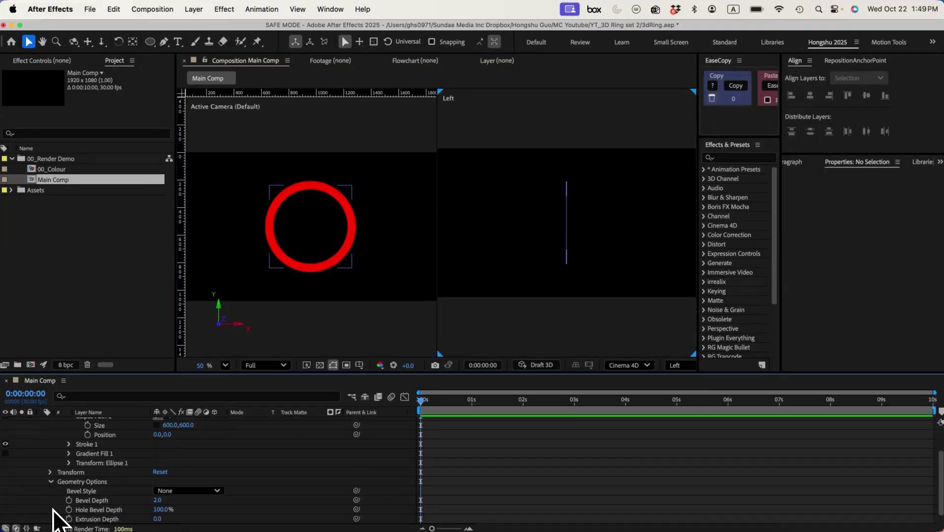
pyautogui.click(168, 482)
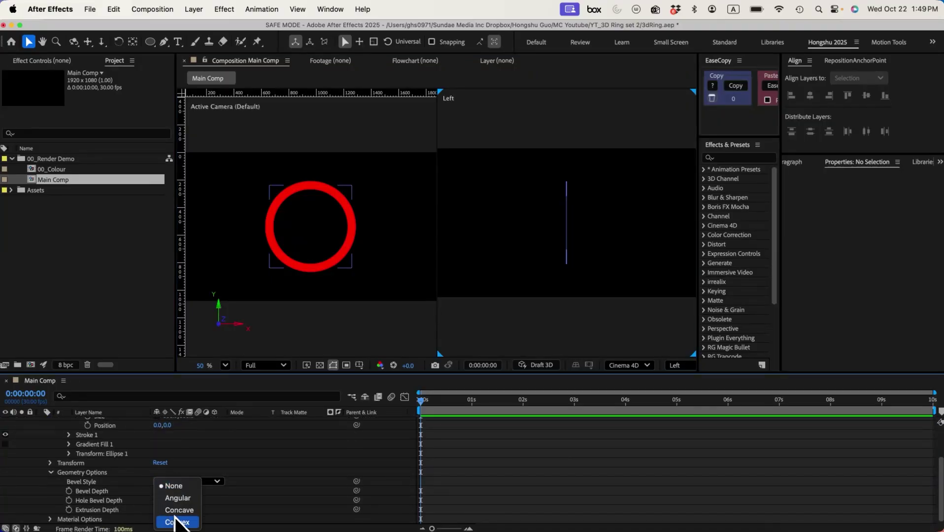
pyautogui.click(177, 522)
pyautogui.click(160, 491)
pyautogui.write('3')
# Set Ring 1's extrusion depth to 50.
pyautogui.click(197, 510)
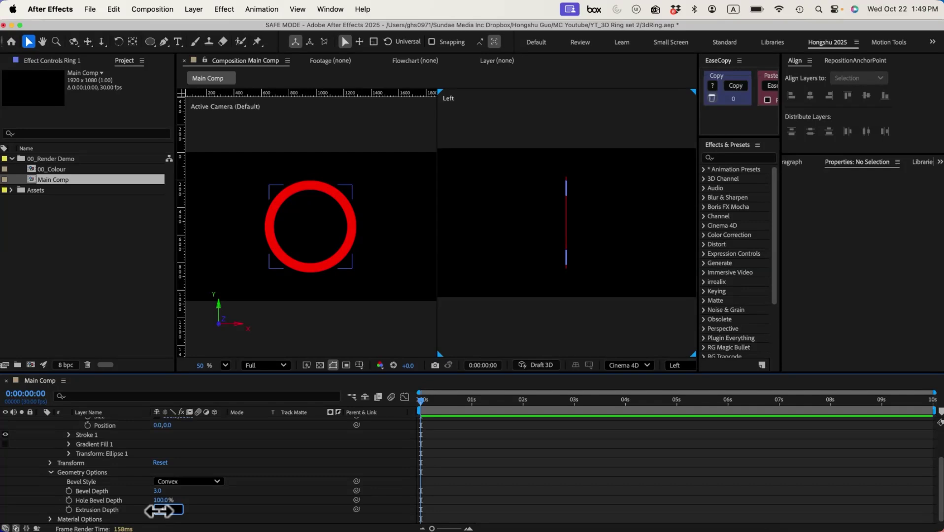
pyautogui.write('50')
pyautogui.press('Return')
pyautogui.click(237, 495)
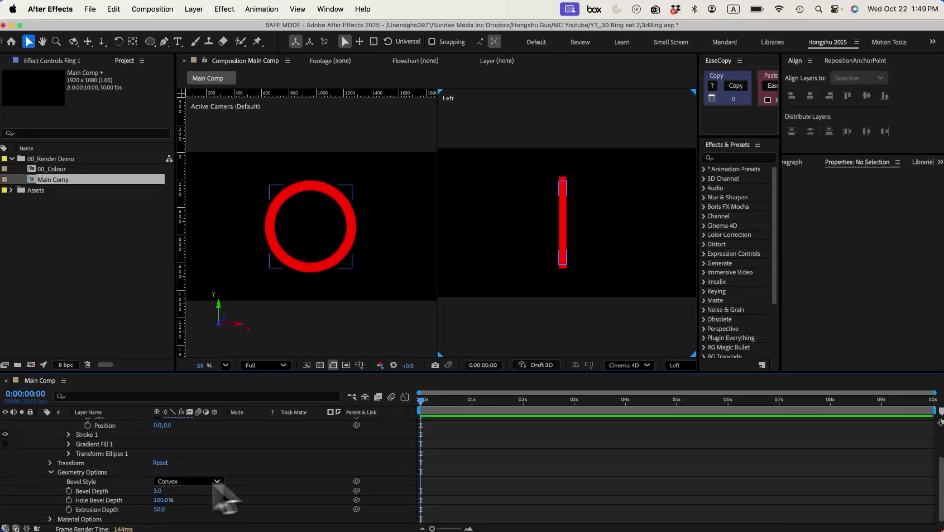
# Set the Z value of Ring 1's anchor point to 25, centring it within the extrusion.
pyautogui.scroll(5, 131, 506)
pyautogui.click(94, 424)
pyautogui.press('a')
pyautogui.click(224, 476)
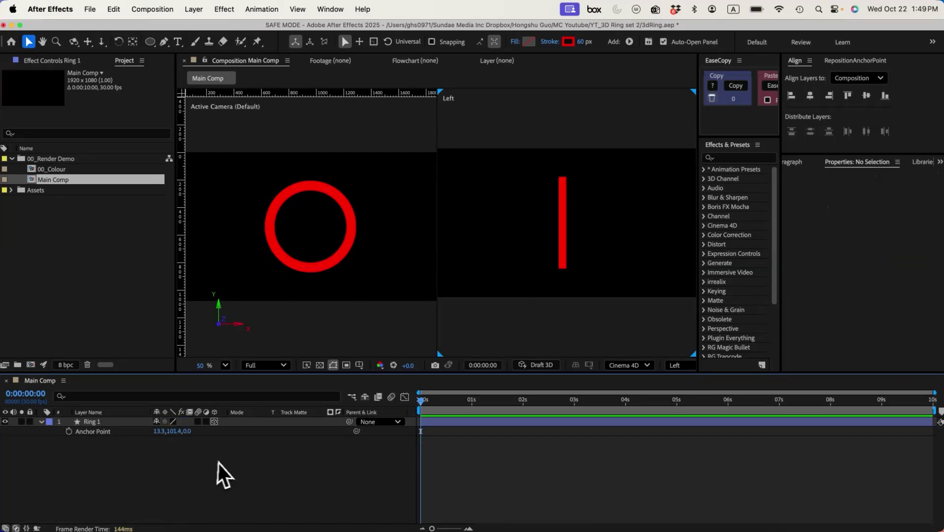
pyautogui.click(130, 424)
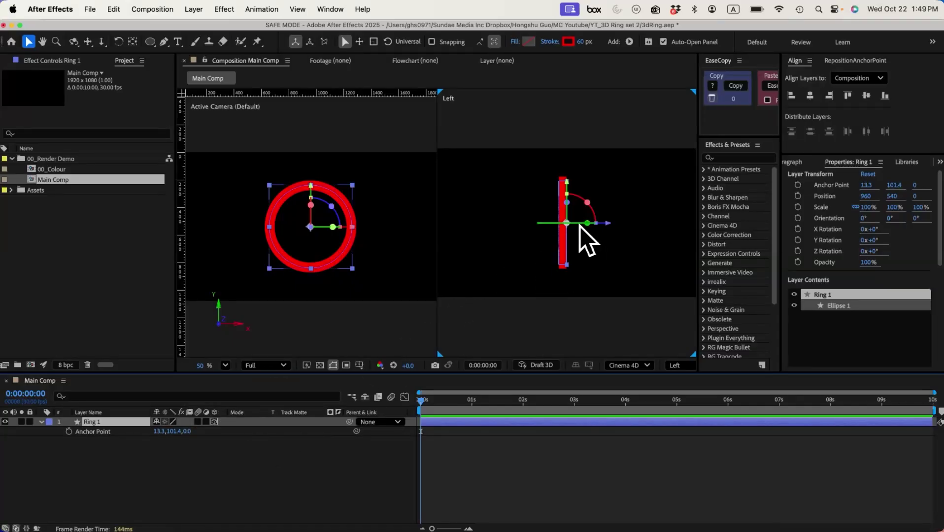
pyautogui.click(196, 431)
pyautogui.write('-25')
pyautogui.press('Return')
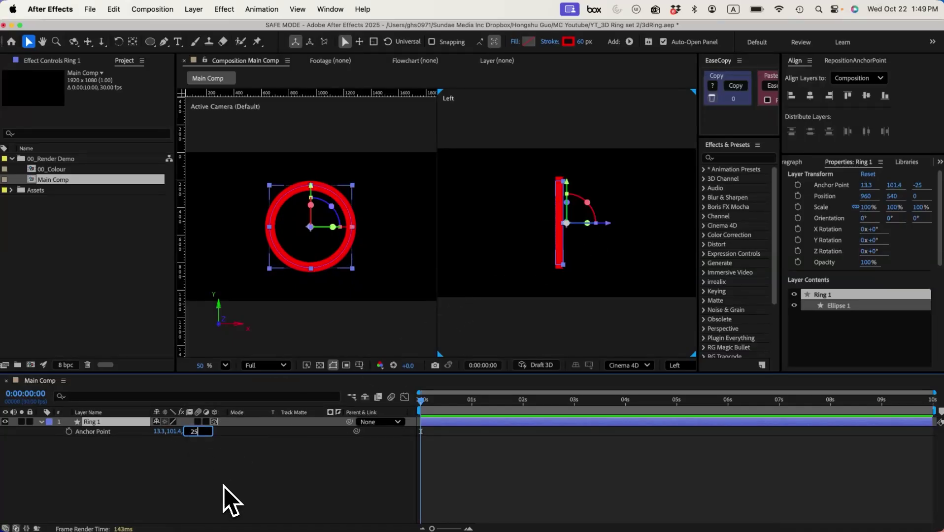
pyautogui.write('25')
pyautogui.click(227, 497)
# Set Ring 1's Y orientation to 90° so the ring stands edge-on to the active camera.
pyautogui.click(120, 424)
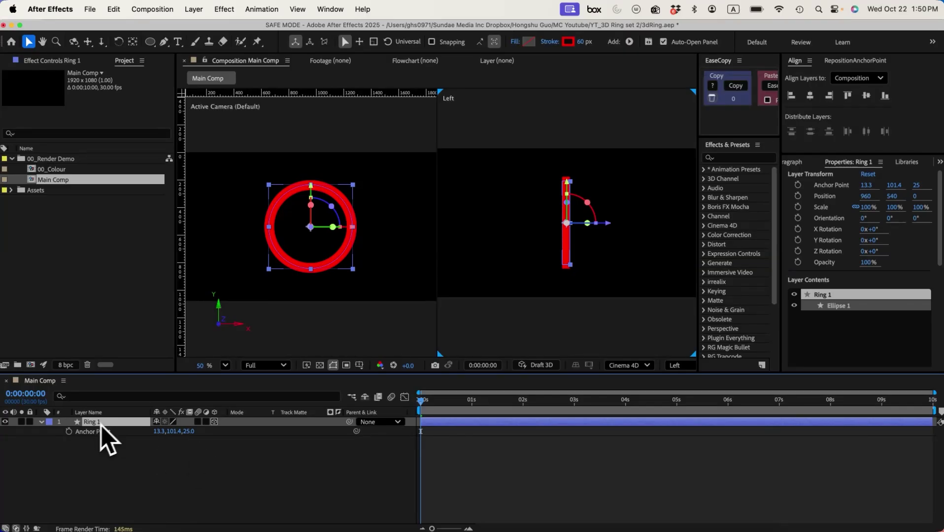
pyautogui.press('r')
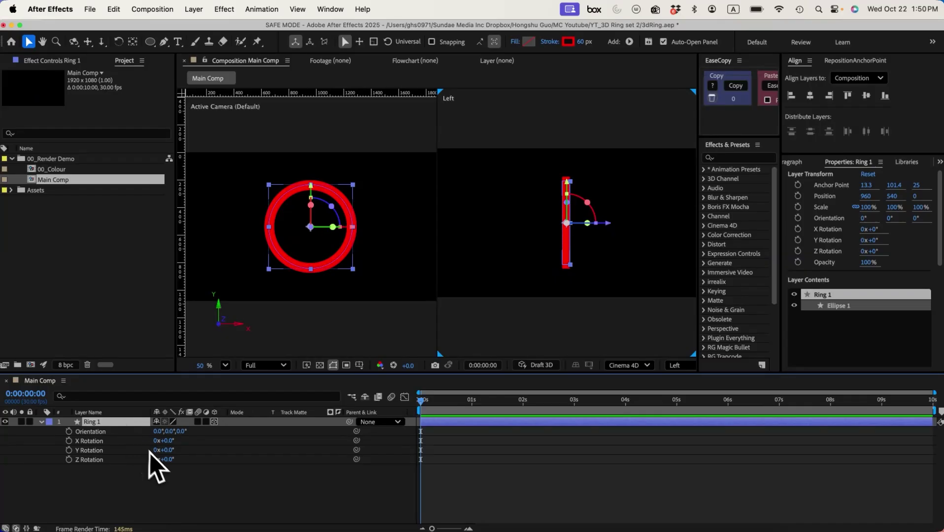
pyautogui.moveTo(169, 434); pyautogui.dragTo(159, 432)
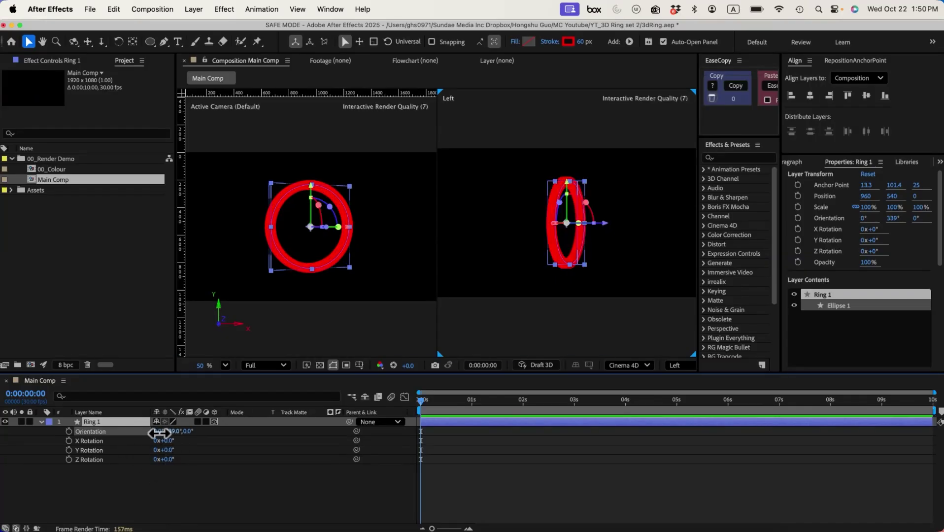
pyautogui.click(169, 433)
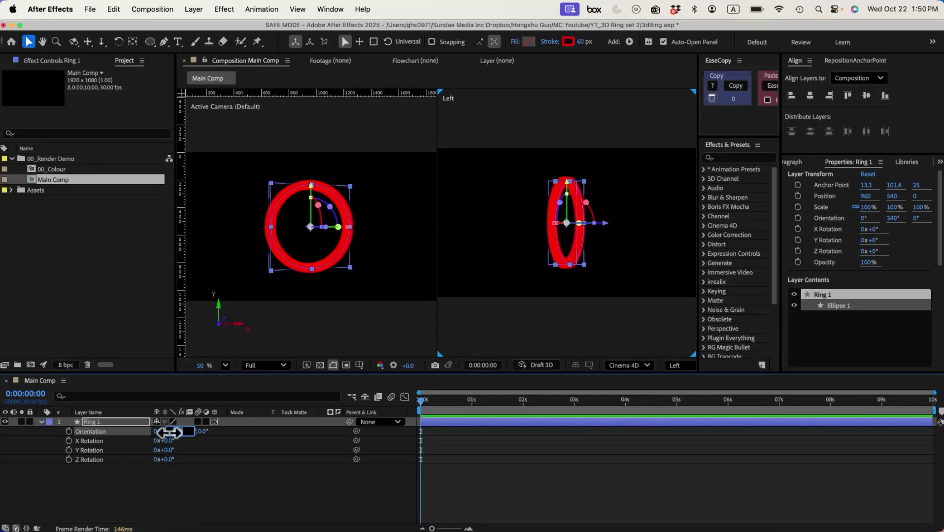
pyautogui.write('90')
pyautogui.press('Return')
pyautogui.click(207, 478)
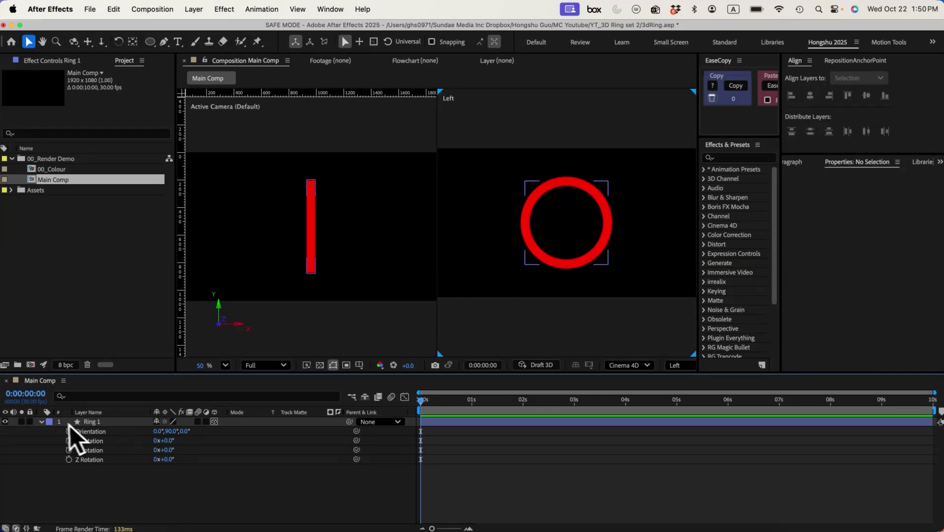
# Add a Side Color material property to the Ellipse 1 group in Ring 1's contents.
pyautogui.click(41, 422)
pyautogui.click(41, 421)
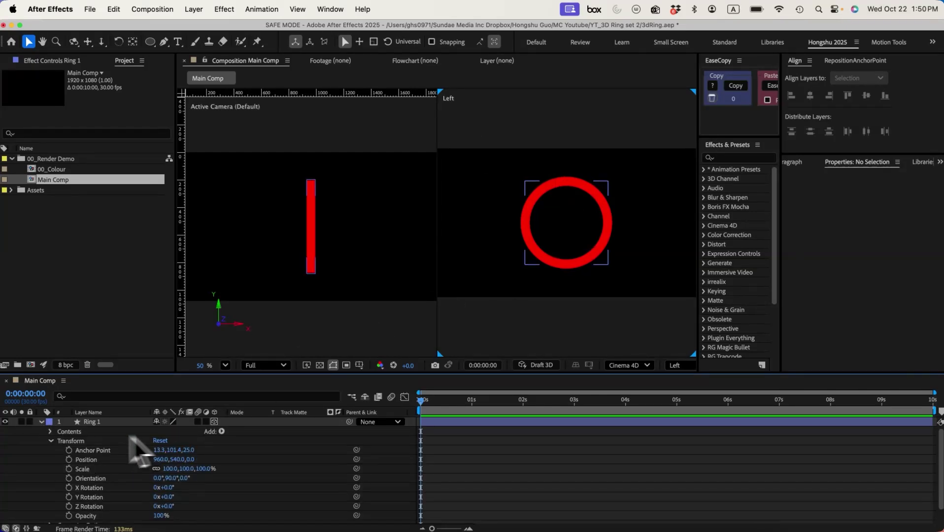
pyautogui.click(50, 431)
pyautogui.click(79, 441)
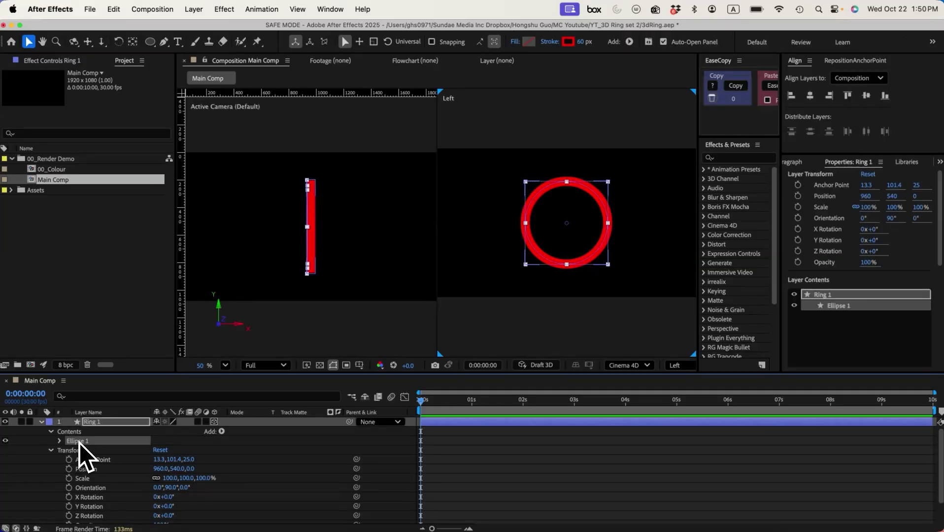
pyautogui.click(221, 431)
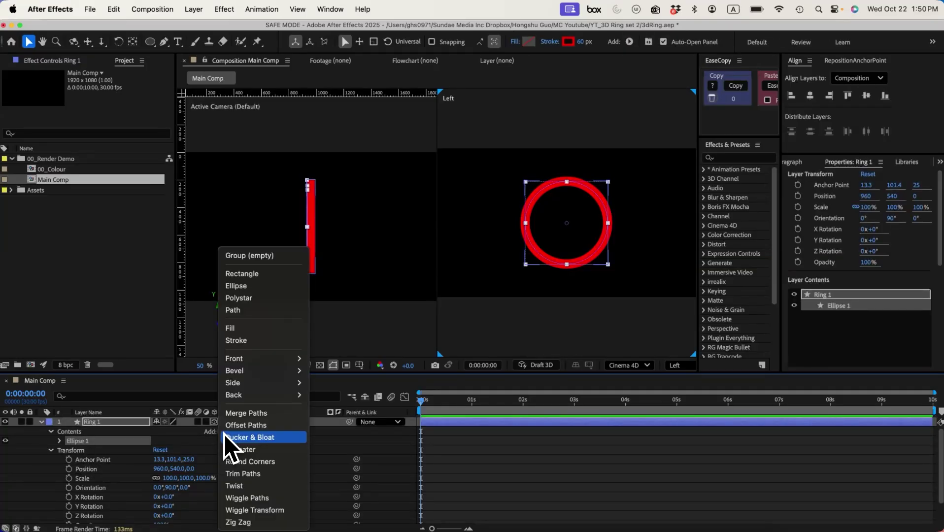
pyautogui.moveTo(249, 389)
pyautogui.click(331, 384)
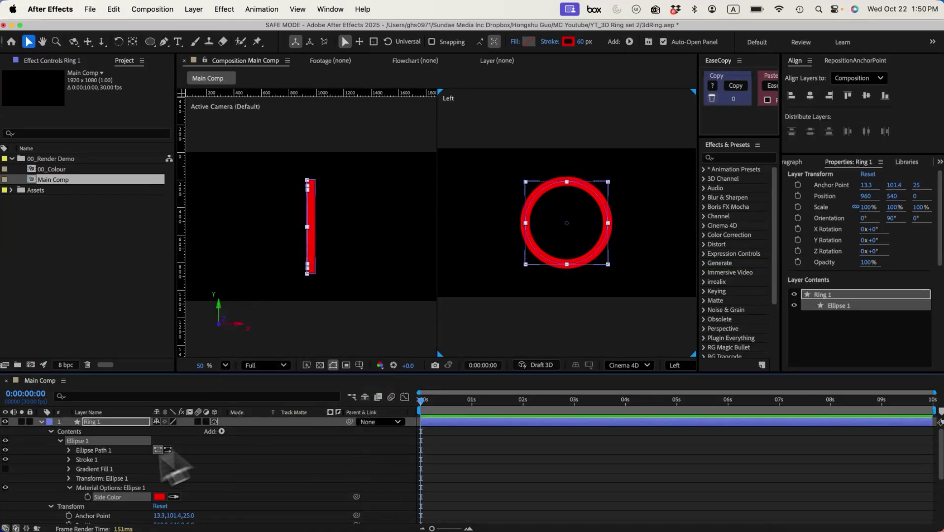
# Set the side color of Ellipse 1 to pure green, 00FF00.
pyautogui.click(159, 495)
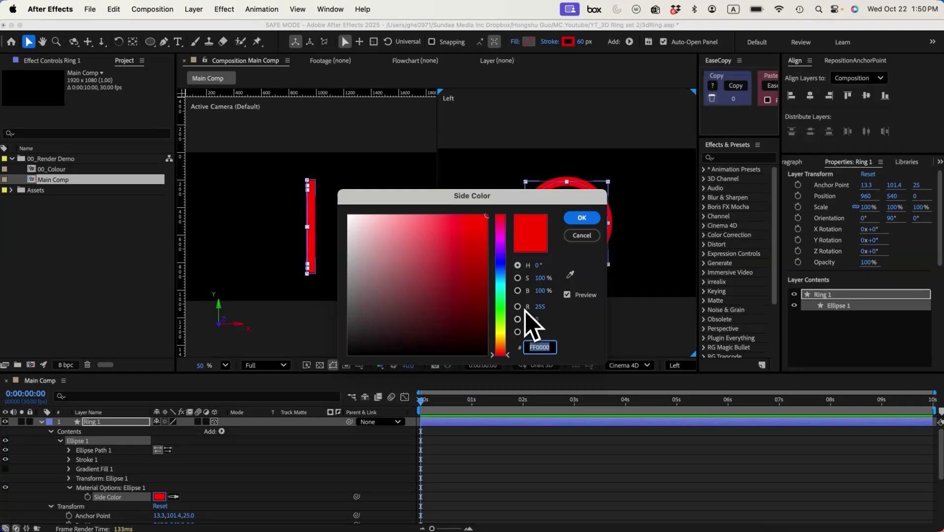
pyautogui.write('FFFF00')
pyautogui.press('Return')
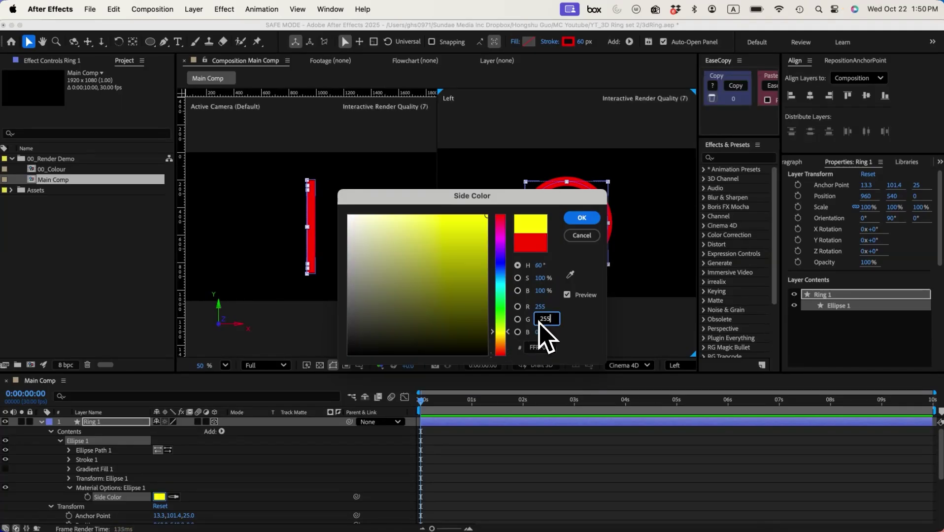
pyautogui.click(541, 307)
pyautogui.write('0')
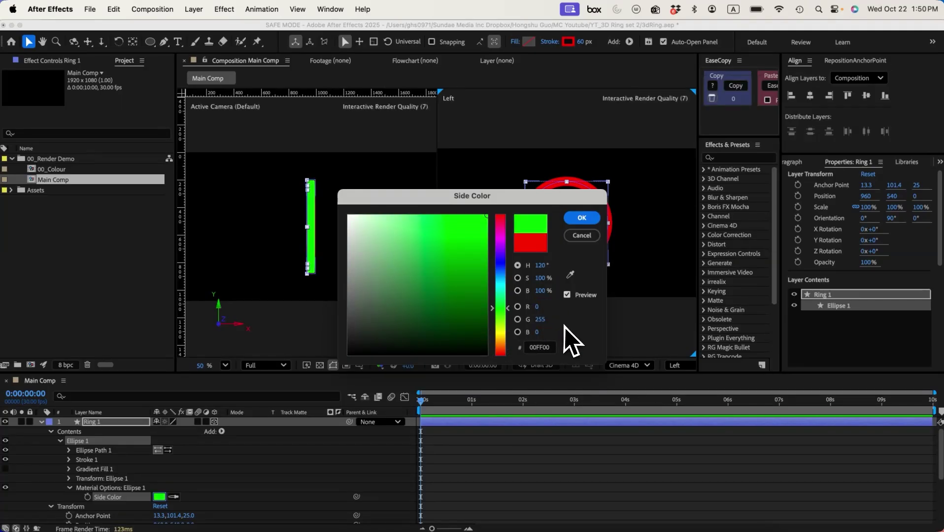
pyautogui.click(589, 220)
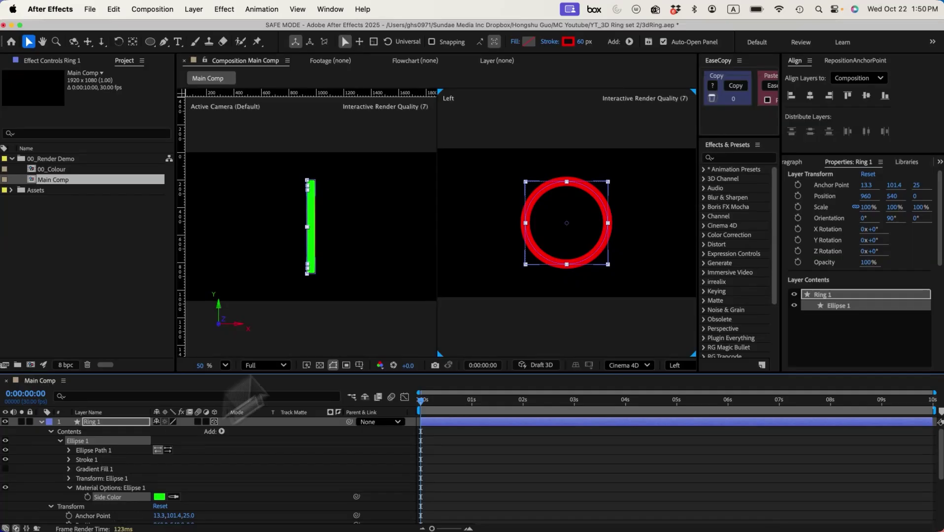
# Add a Bevel Color property to Ellipse 1 and set it to pure blue, with R 0, G 0 and B 255.
pyautogui.click(221, 431)
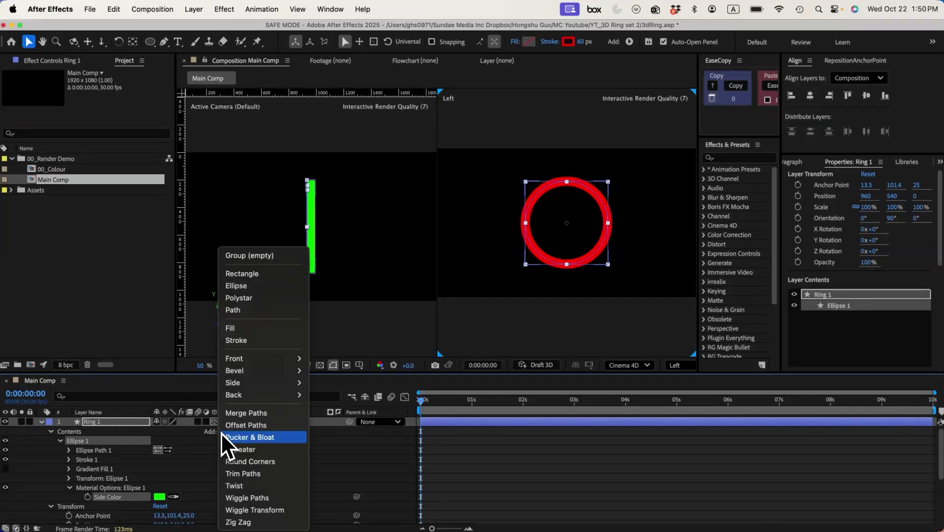
pyautogui.moveTo(249, 376)
pyautogui.click(321, 374)
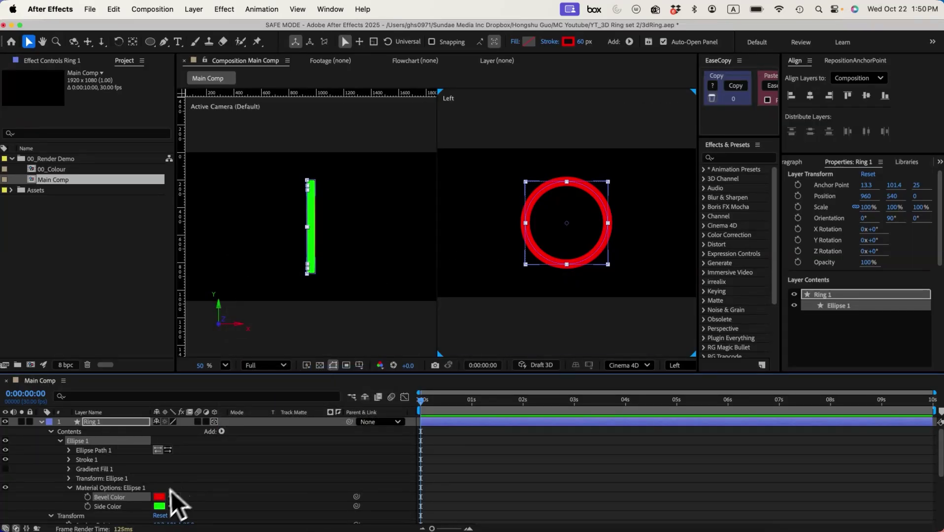
pyautogui.click(160, 497)
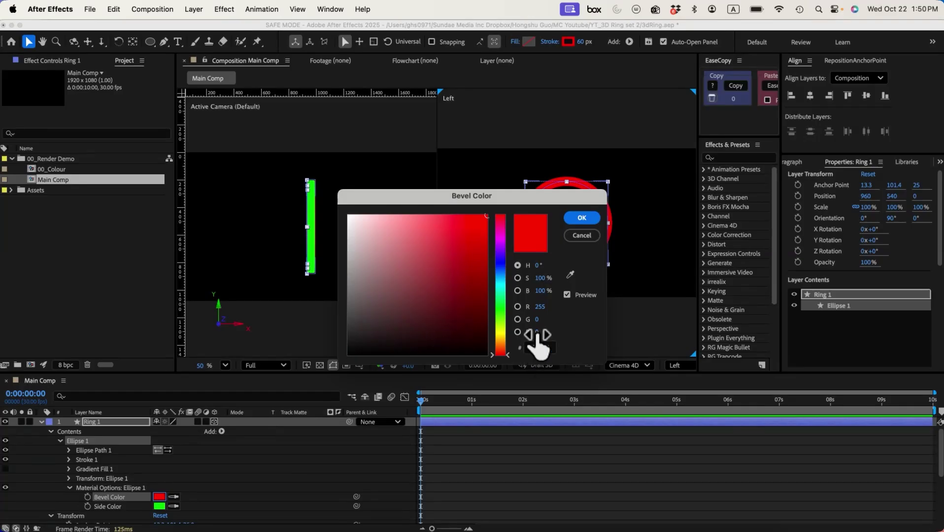
pyautogui.moveTo(540, 335); pyautogui.dragTo(558, 331)
pyautogui.click(548, 313)
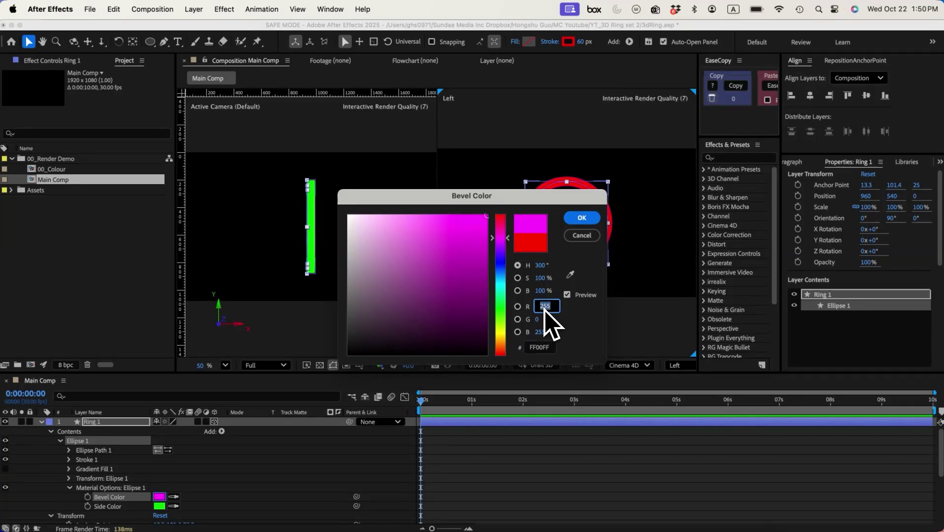
pyautogui.write('0')
pyautogui.click(592, 215)
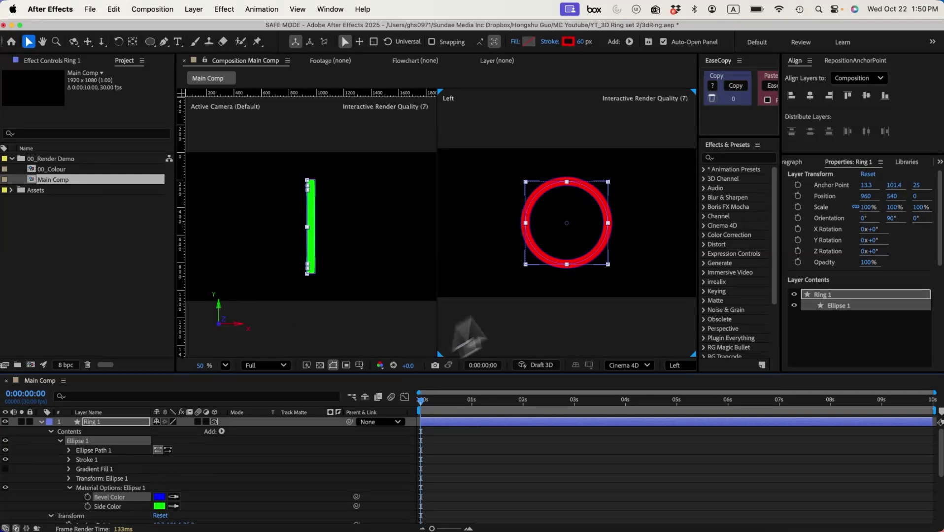
pyautogui.click(69, 488)
# Collapse Ring 1's Contents and Transform groups and duplicate the layer twice to make Ring 2 and Ring 3.
pyautogui.click(102, 422)
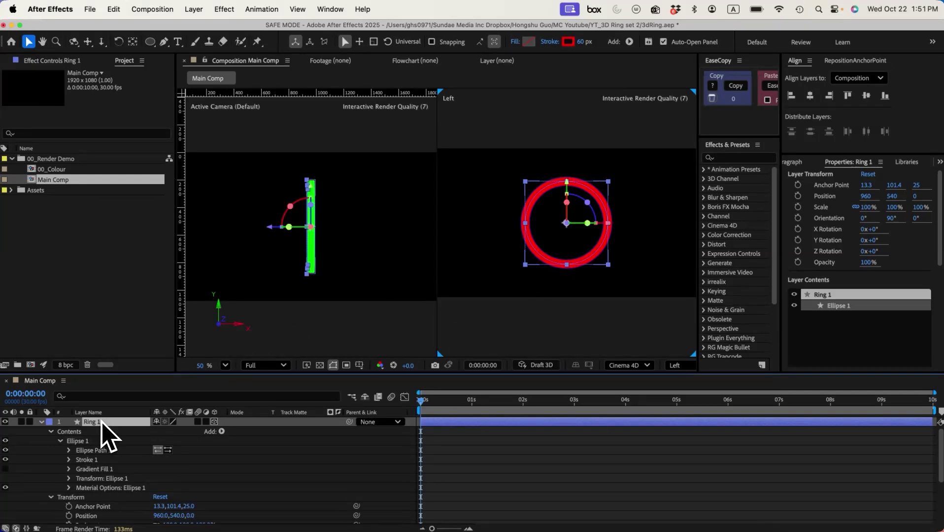
pyautogui.click(50, 432)
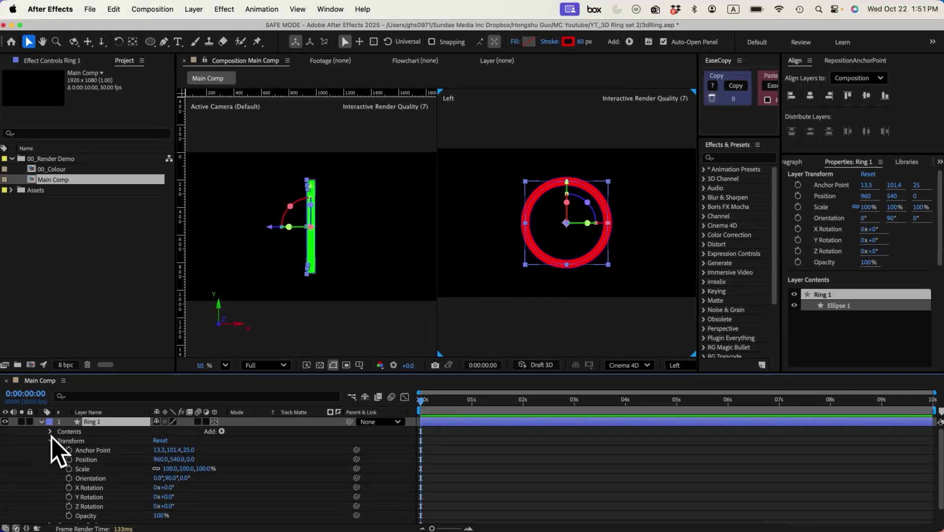
pyautogui.click(51, 441)
pyautogui.press('super+d')
pyautogui.press('super+d')
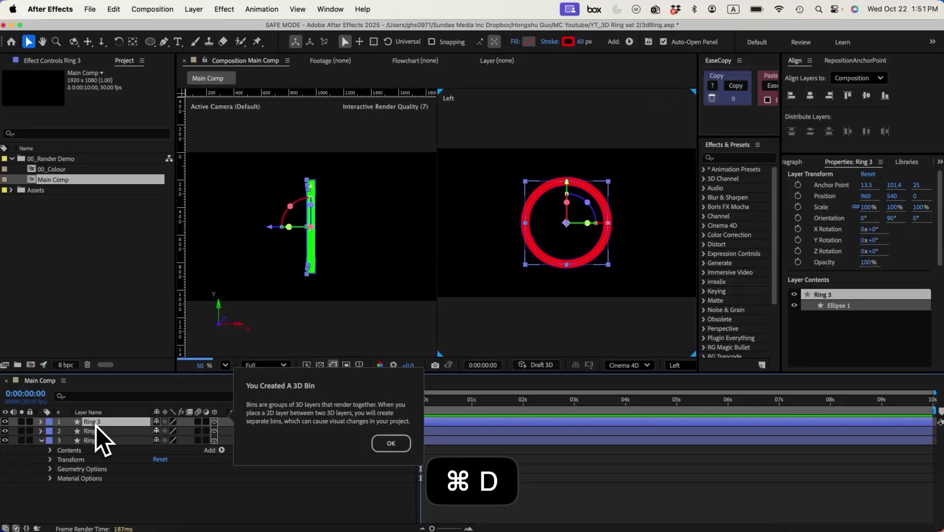
pyautogui.click(384, 445)
pyautogui.click(148, 505)
# Unlink Ring 2's scale dimensions and set its X and Y scale to 65%, keeping Z at 100%.
pyautogui.click(100, 432)
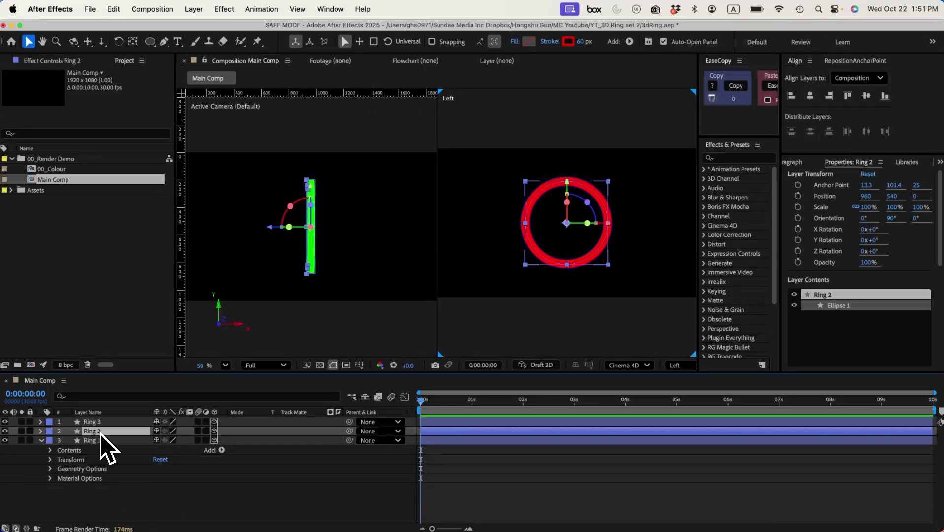
pyautogui.press('s')
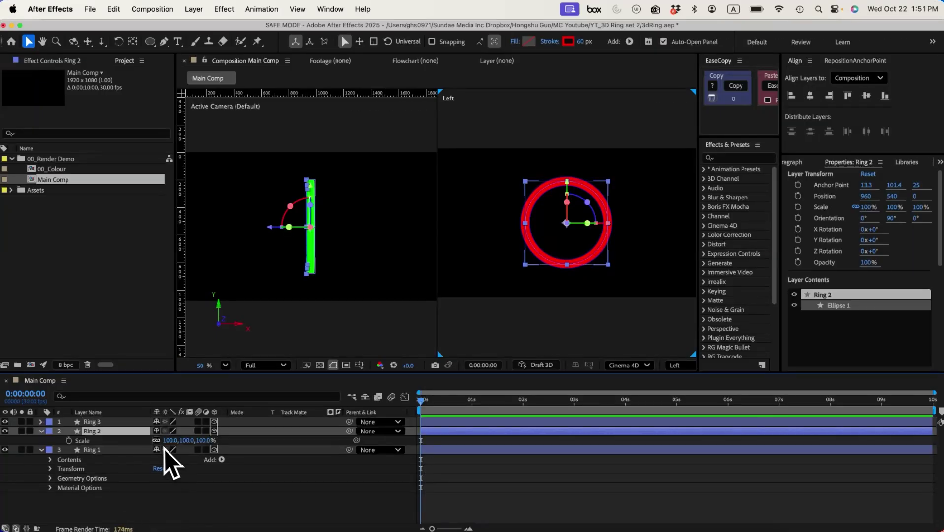
pyautogui.click(157, 441)
pyautogui.press('Tab')
pyautogui.click(194, 479)
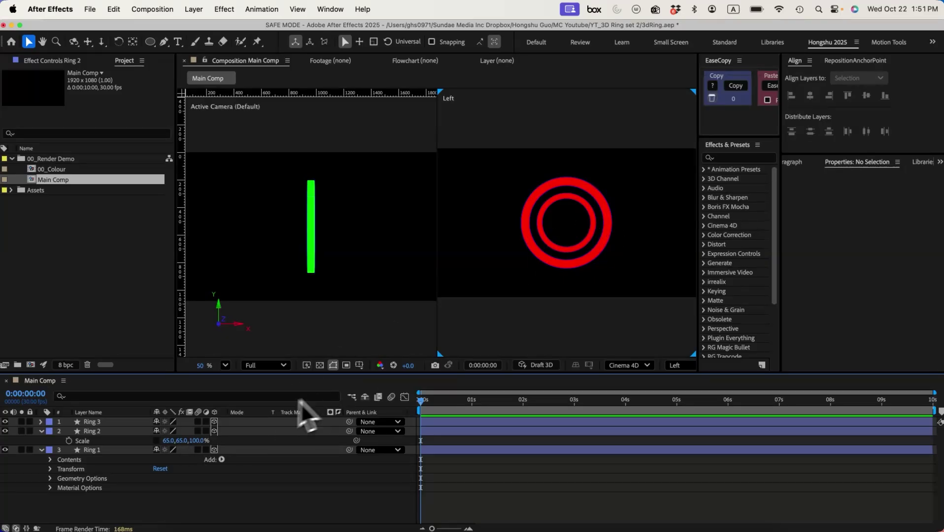
# Set Ring 3's X and Y scale to 45%, keeping Z at 100%.
pyautogui.click(91, 422)
pyautogui.press('s')
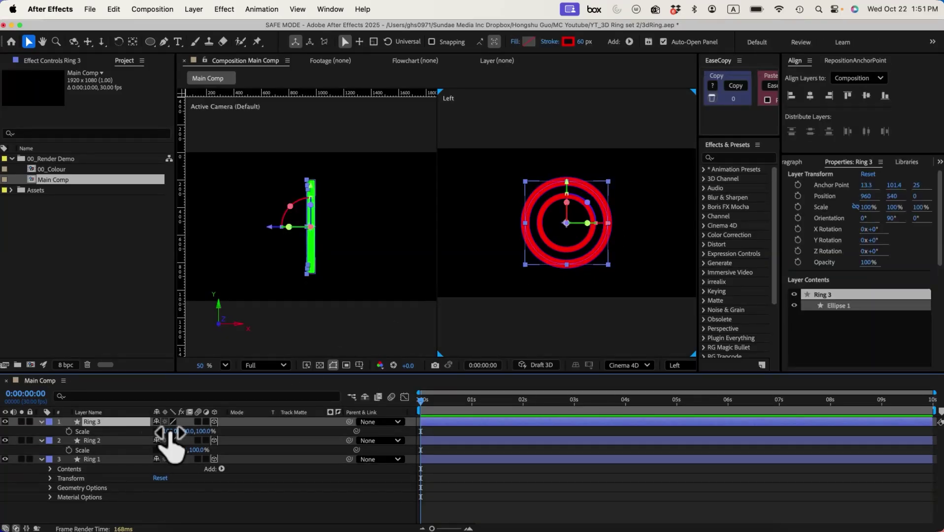
pyautogui.click(169, 432)
pyautogui.write('45')
pyautogui.click(196, 521)
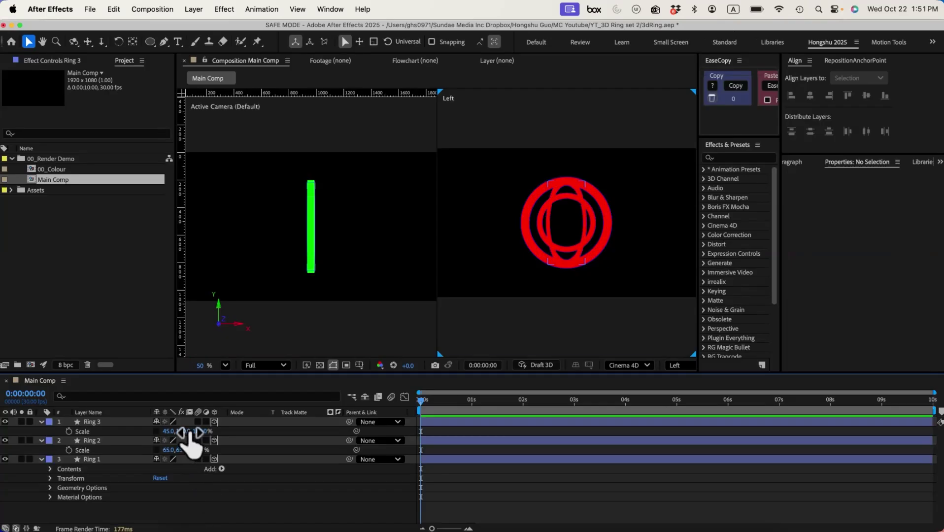
# Move Ring 2 and Ring 3 outward along their Z axes so the three rings form a stepped stack beside each other.
pyautogui.click(122, 440)
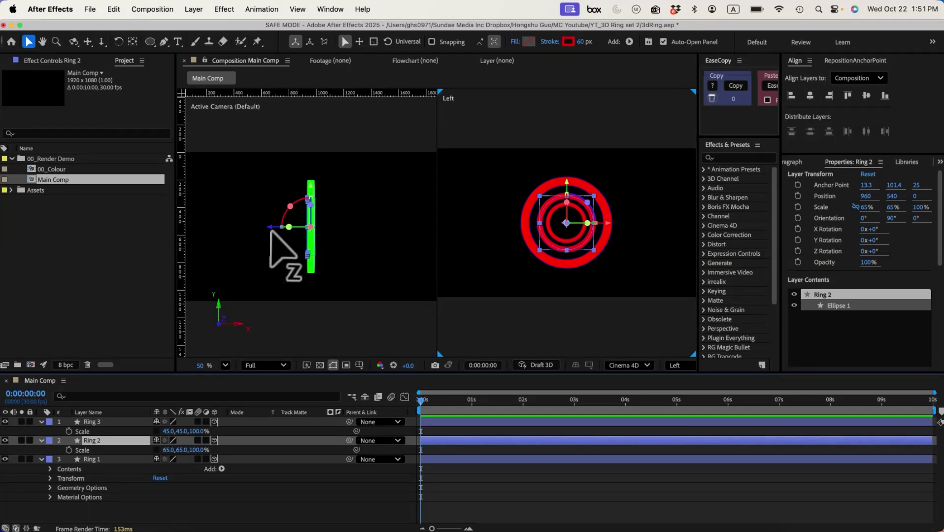
pyautogui.moveTo(269, 227); pyautogui.dragTo(249, 228)
pyautogui.click(118, 422)
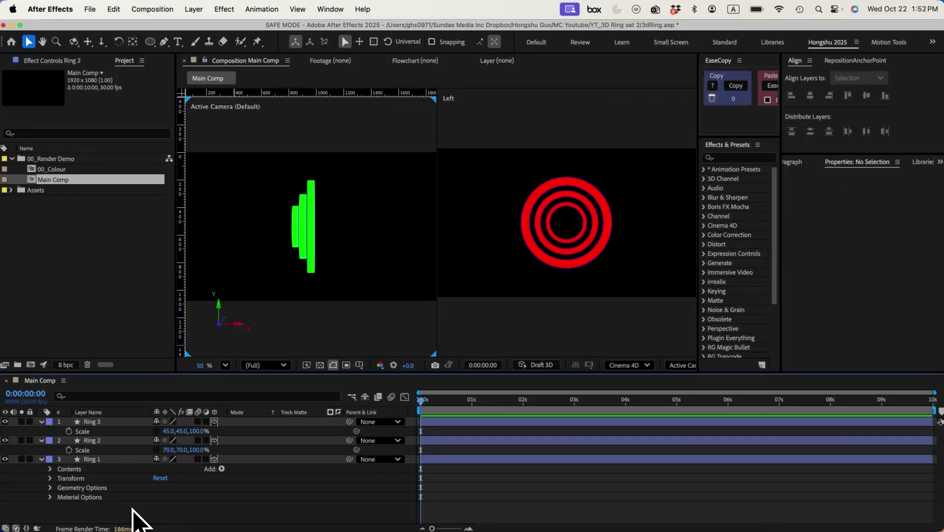
# Create a white Parallel light with an intensity of 2000%.
pyautogui.click(195, 10)
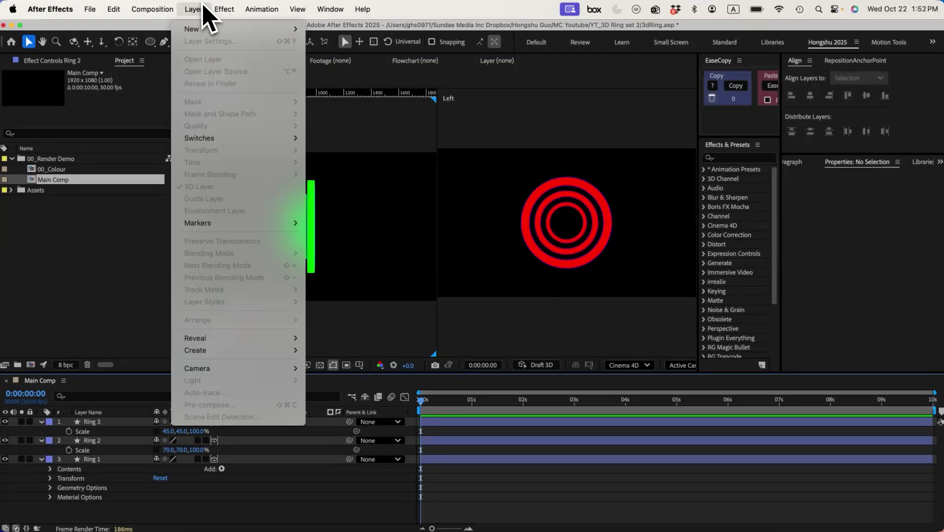
pyautogui.moveTo(203, 30)
pyautogui.click(361, 54)
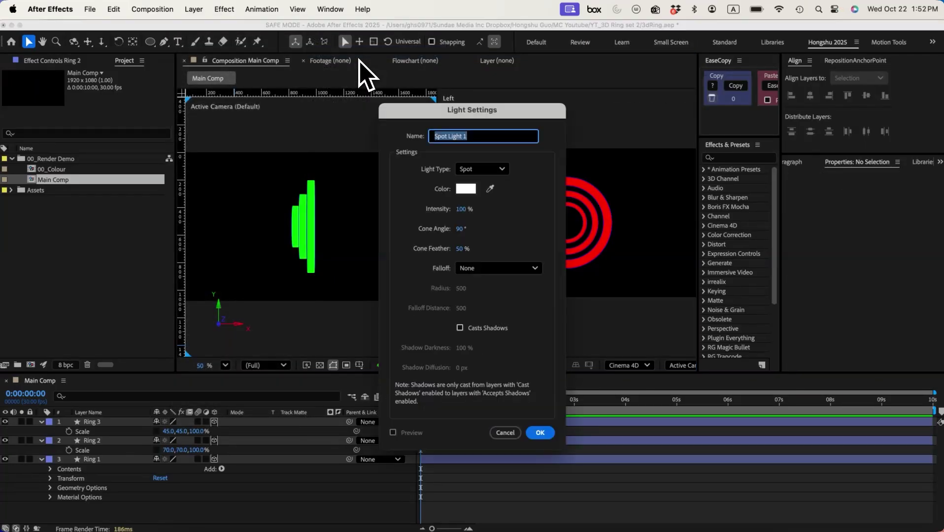
pyautogui.moveTo(407, 113); pyautogui.dragTo(529, 112)
pyautogui.click(602, 170)
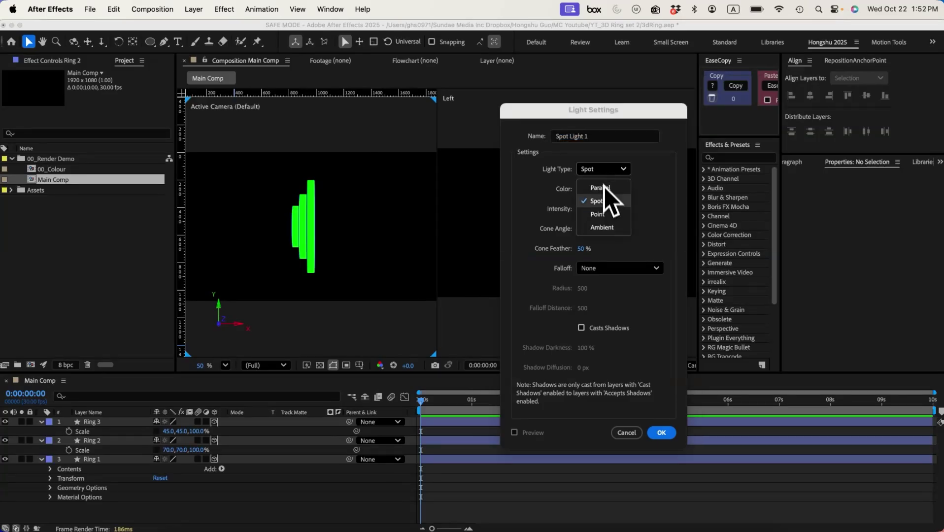
pyautogui.click(604, 196)
pyautogui.click(591, 210)
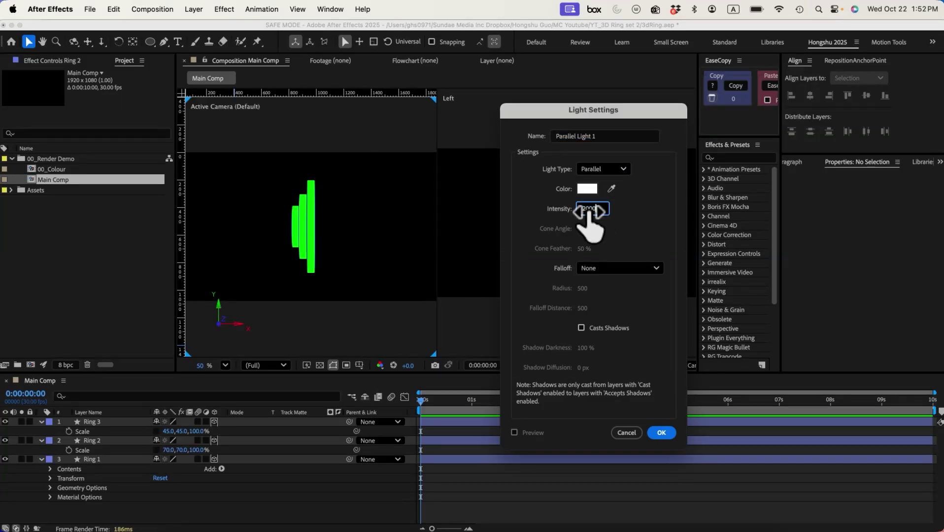
pyautogui.click(661, 432)
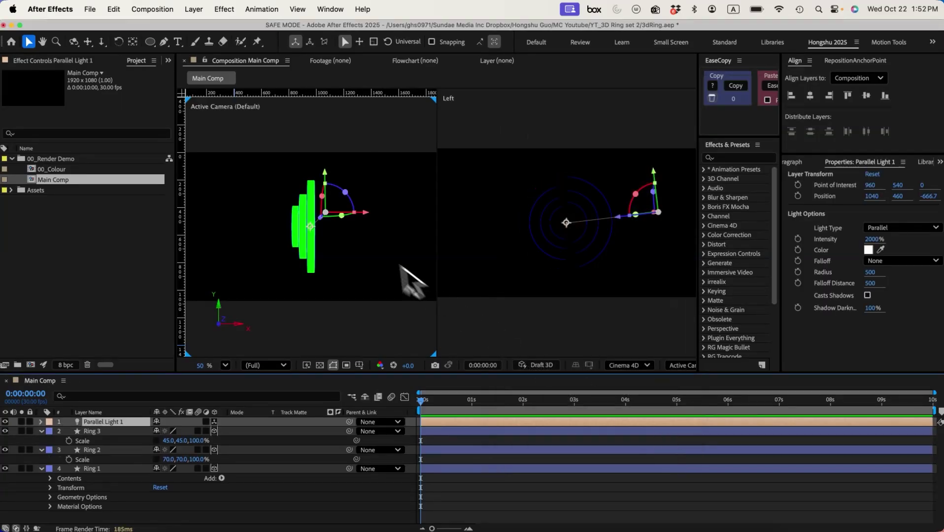
# Position the parallel light above the rings at about X 944, Y 235 and its point of interest below them at about X 960, Y 967.
pyautogui.moveTo(326, 213); pyautogui.dragTo(308, 171)
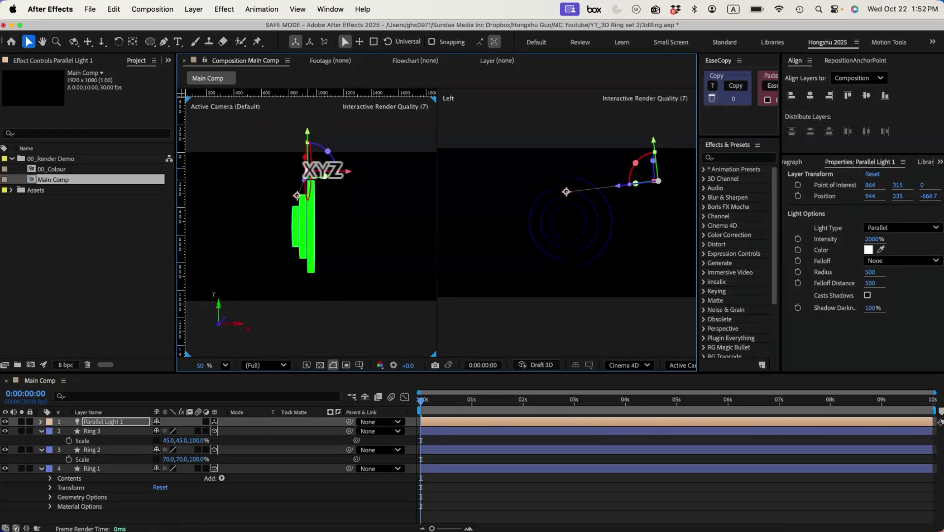
pyautogui.moveTo(310, 226); pyautogui.dragTo(311, 285)
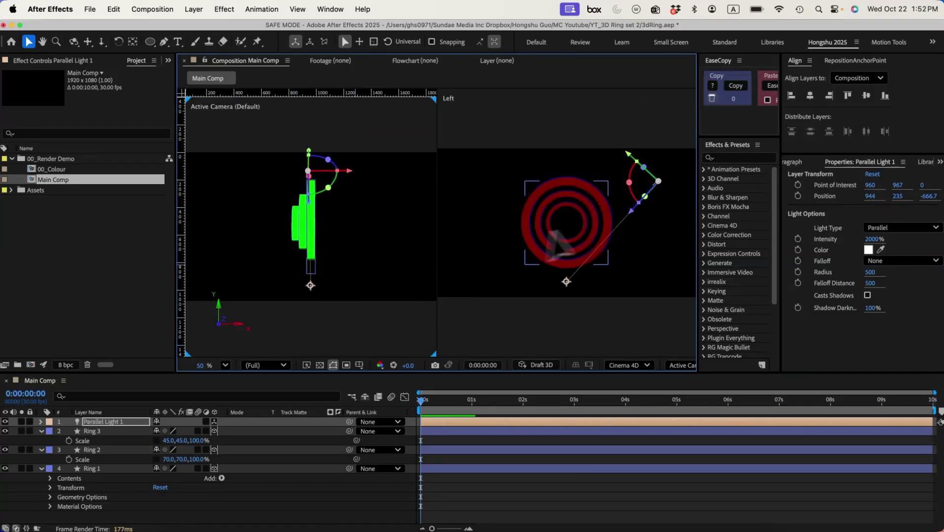
# Move Parallel Light 1 directly above the rings to about 944, -13, -6.7 and aim it straight down at about 960, 951, -16.
pyautogui.moveTo(654, 185); pyautogui.dragTo(565, 163)
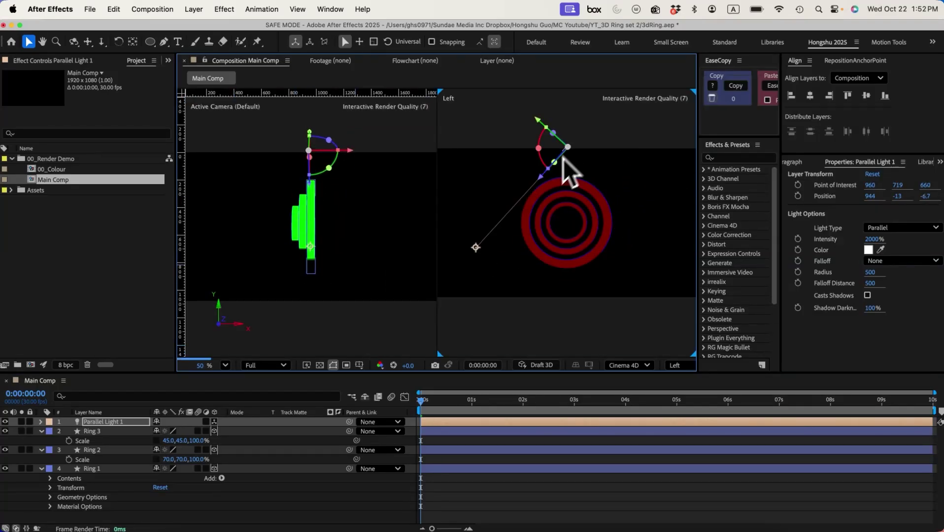
pyautogui.moveTo(480, 259); pyautogui.dragTo(567, 278)
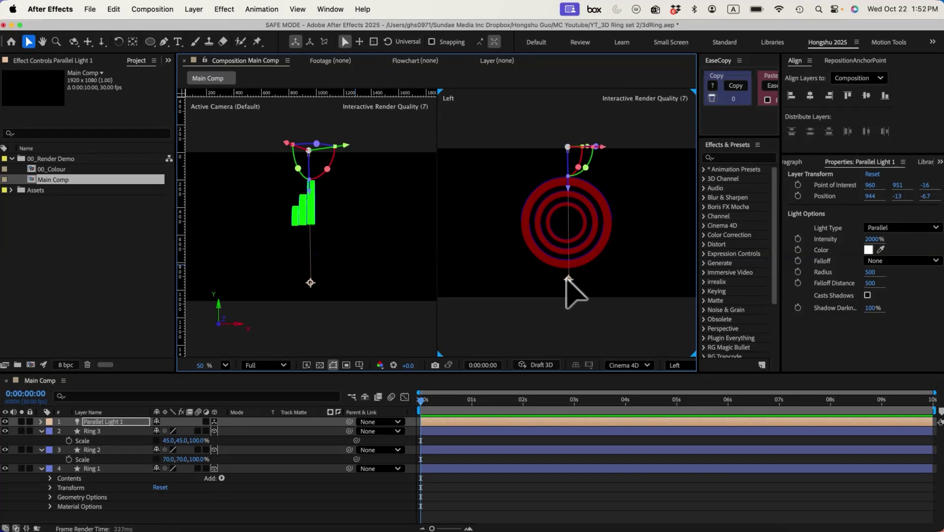
# Duplicate Parallel Light 1 and set the copy's intensity to 1000%.
pyautogui.click(104, 423)
pyautogui.press('cmd+d')
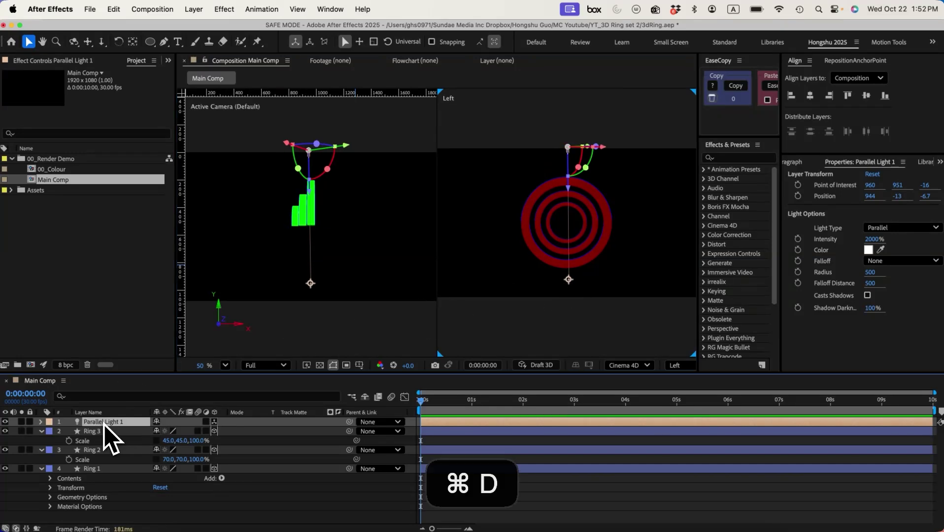
pyautogui.doubleClick(107, 424)
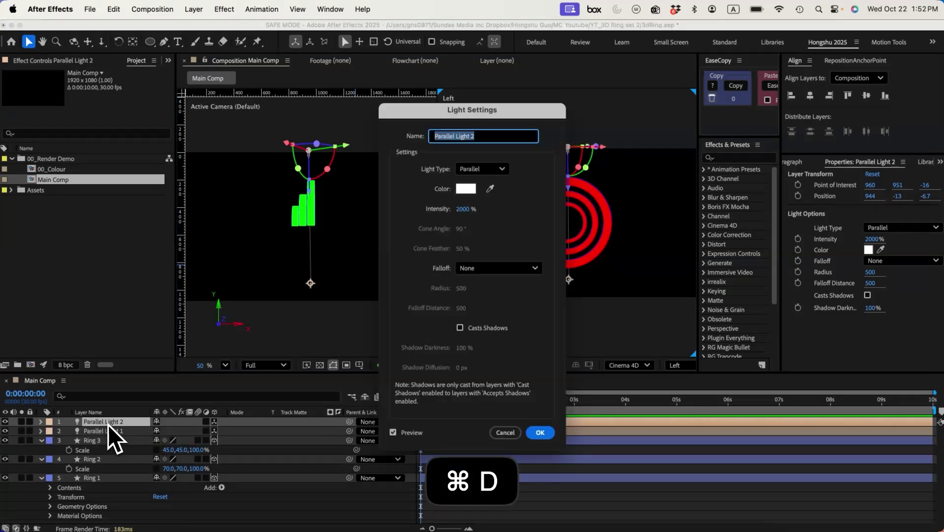
pyautogui.doubleClick(468, 209)
pyautogui.write('1000')
pyautogui.press('Return')
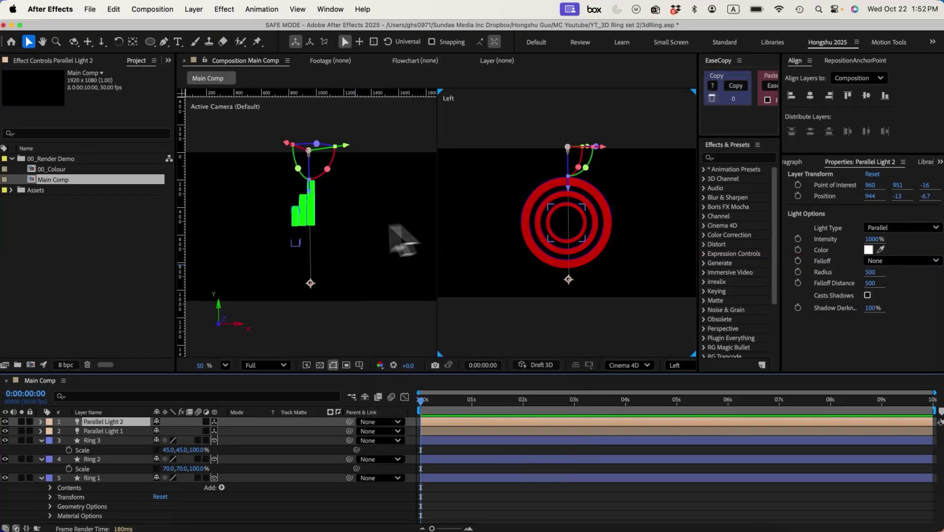
# Place Parallel Light 2 beside the smallest ring at about X 437, Y 418, aim it at about X 1329, Y 571, and check it in Top view.
pyautogui.moveTo(309, 148); pyautogui.dragTo(258, 211)
pyautogui.moveTo(264, 345); pyautogui.dragTo(362, 219)
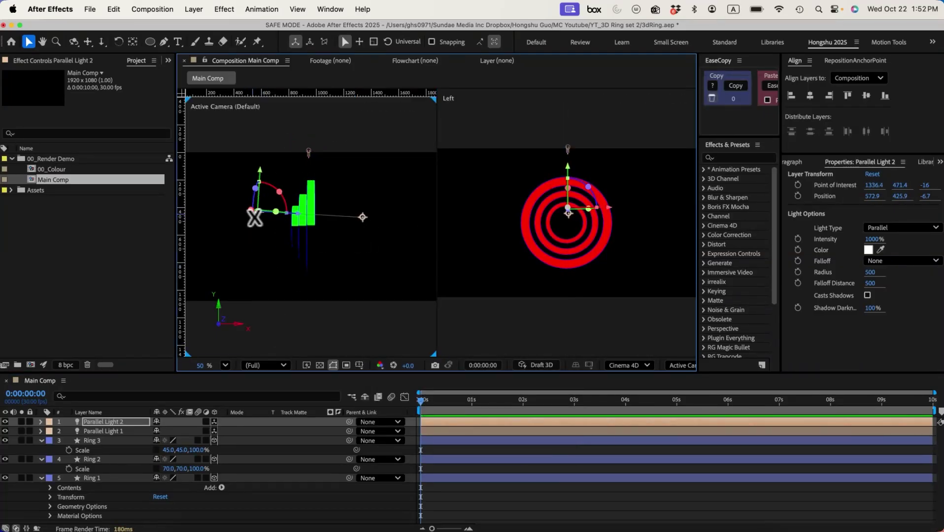
pyautogui.moveTo(252, 213)
pyautogui.mouseDown()
pyautogui.moveTo(247, 225)
pyautogui.moveTo(257, 218)
pyautogui.mouseUp()
pyautogui.moveTo(363, 218); pyautogui.dragTo(362, 231)
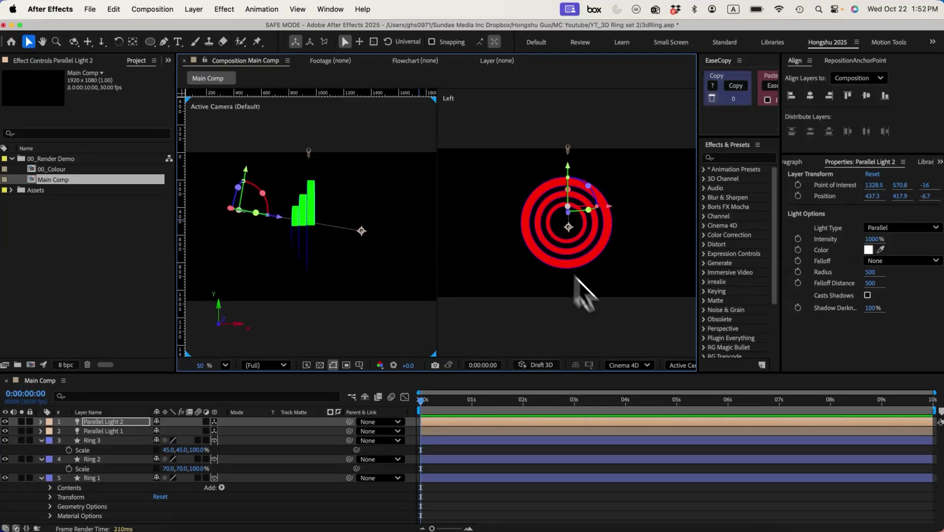
pyautogui.click(623, 286)
pyautogui.click(674, 365)
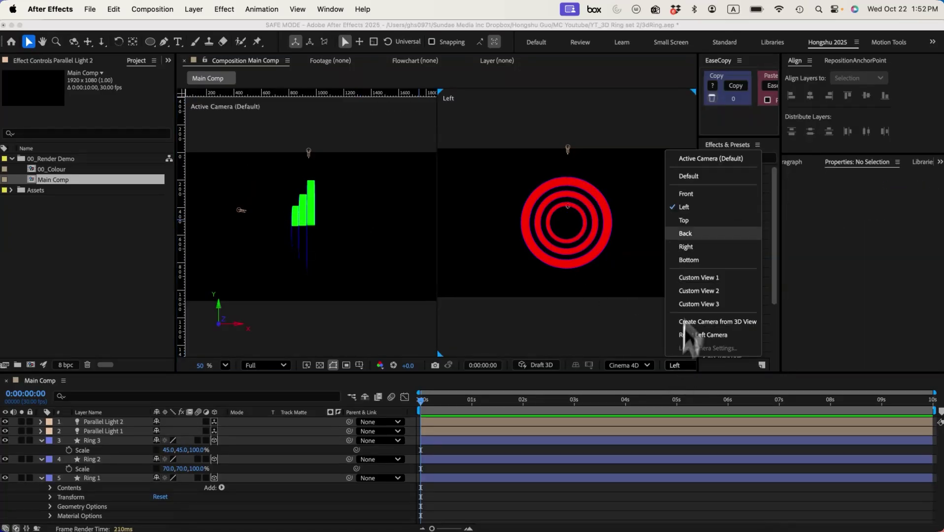
pyautogui.click(690, 207)
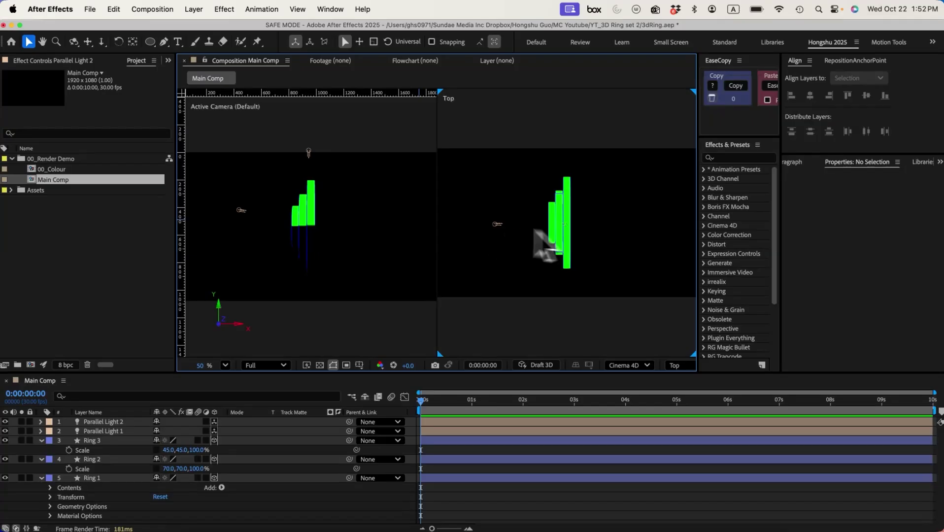
pyautogui.click(242, 210)
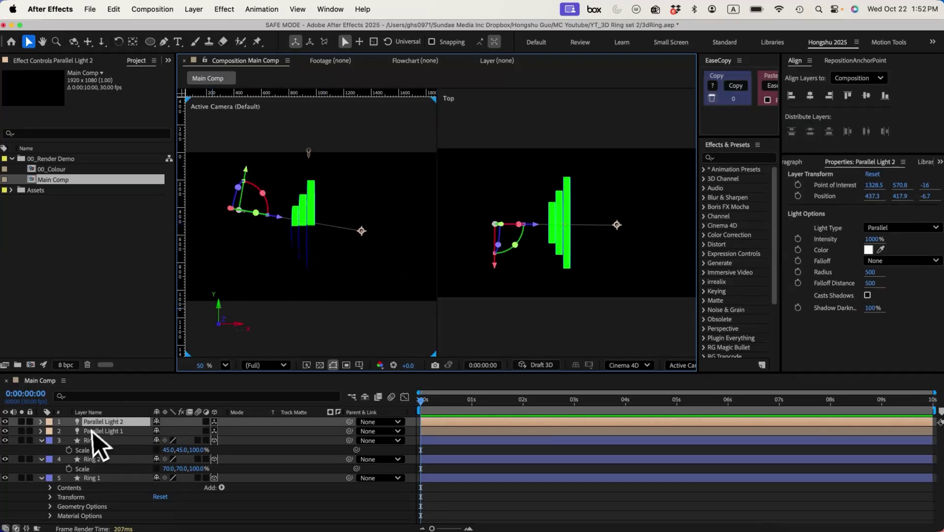
# Duplicate Parallel Light 2, place the copy beside the largest ring at about X 1434, Y 406, and aim it back at about X 274, Y 726.
pyautogui.click(103, 421)
pyautogui.press('super+d')
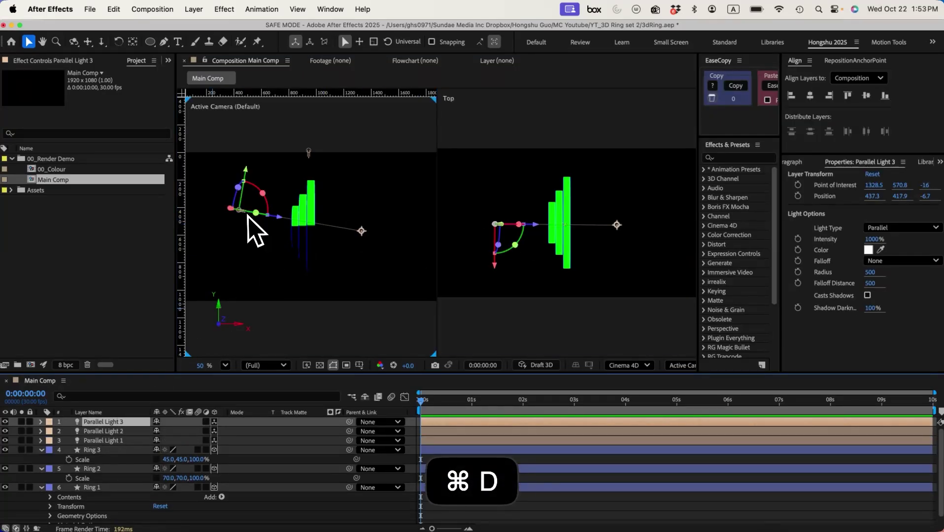
pyautogui.moveTo(248, 216); pyautogui.dragTo(295, 236)
pyautogui.moveTo(409, 244); pyautogui.dragTo(191, 254)
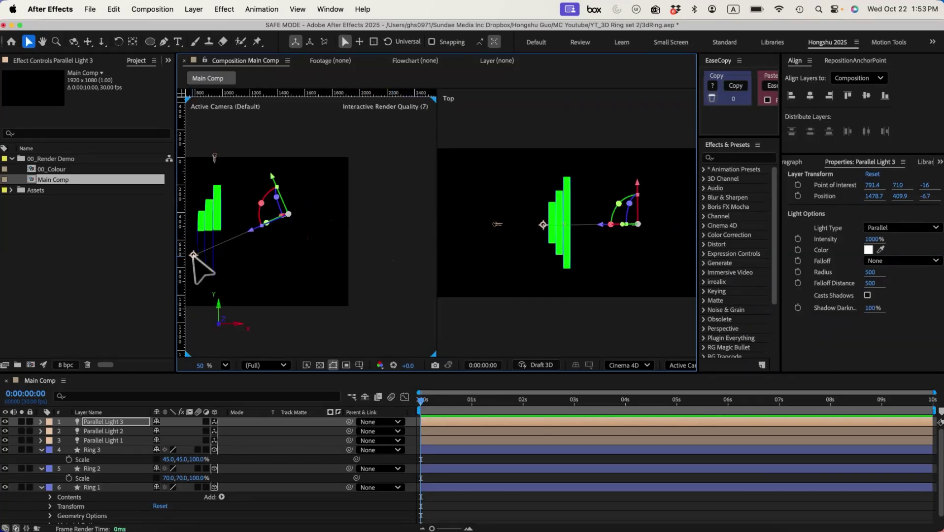
pyautogui.moveTo(290, 170); pyautogui.dragTo(390, 174)
pyautogui.moveTo(295, 255); pyautogui.dragTo(216, 255)
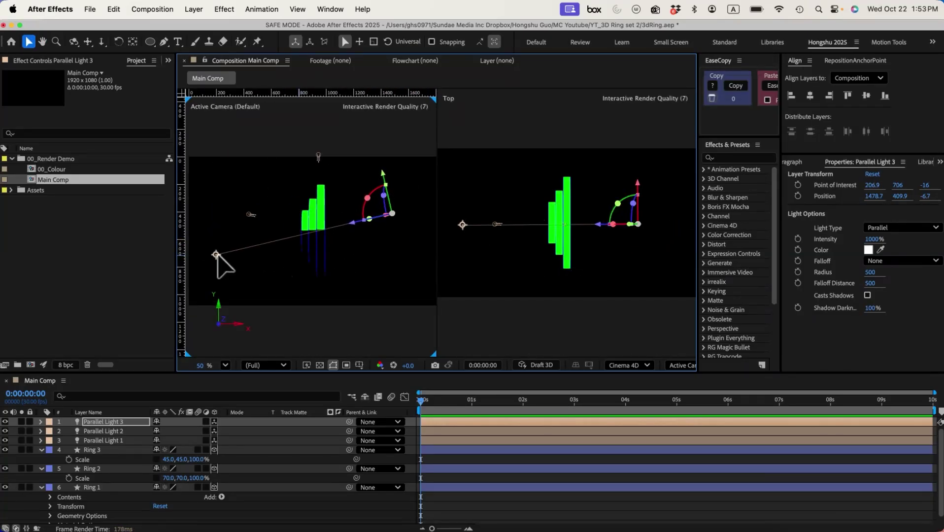
pyautogui.moveTo(392, 214); pyautogui.dragTo(387, 213)
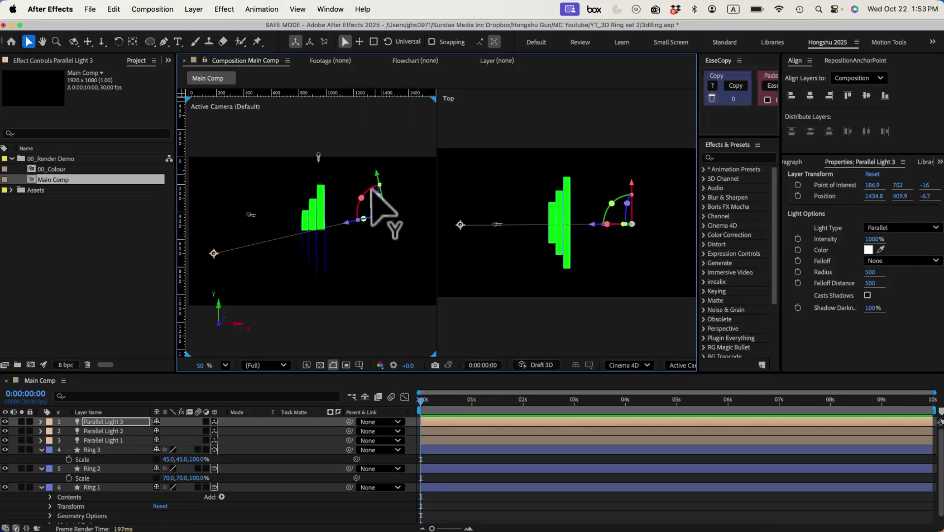
pyautogui.moveTo(214, 254); pyautogui.dragTo(226, 257)
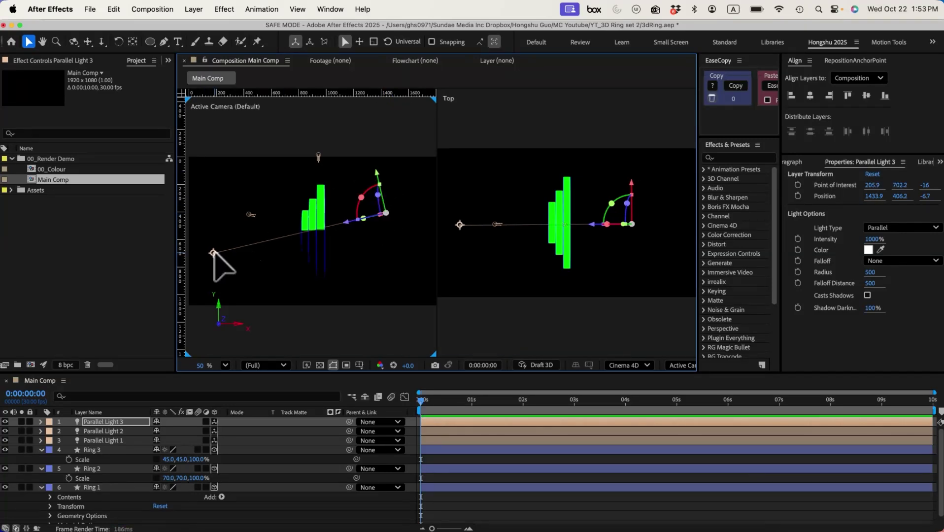
# Create a two-node camera with the 35mm preset.
pyautogui.click(93, 422)
pyautogui.click(194, 9)
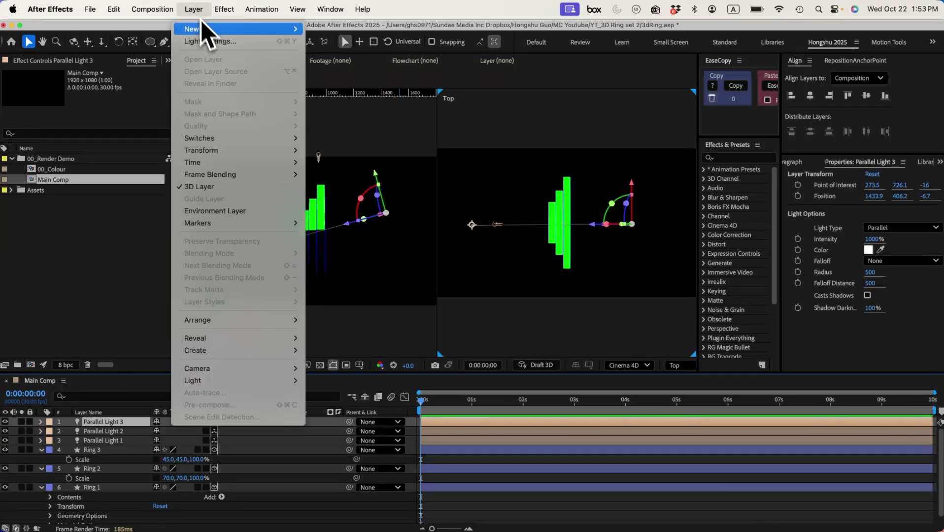
pyautogui.moveTo(213, 36)
pyautogui.click(339, 64)
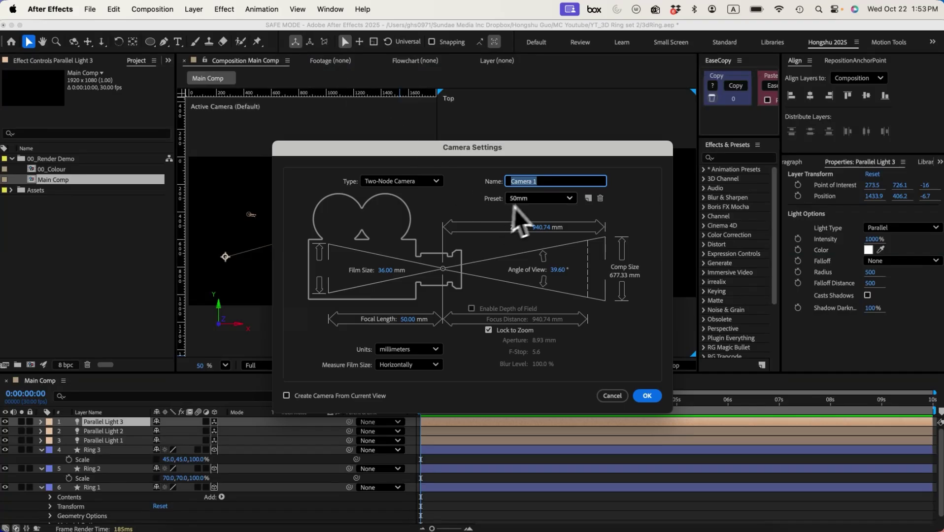
pyautogui.click(544, 198)
pyautogui.click(529, 290)
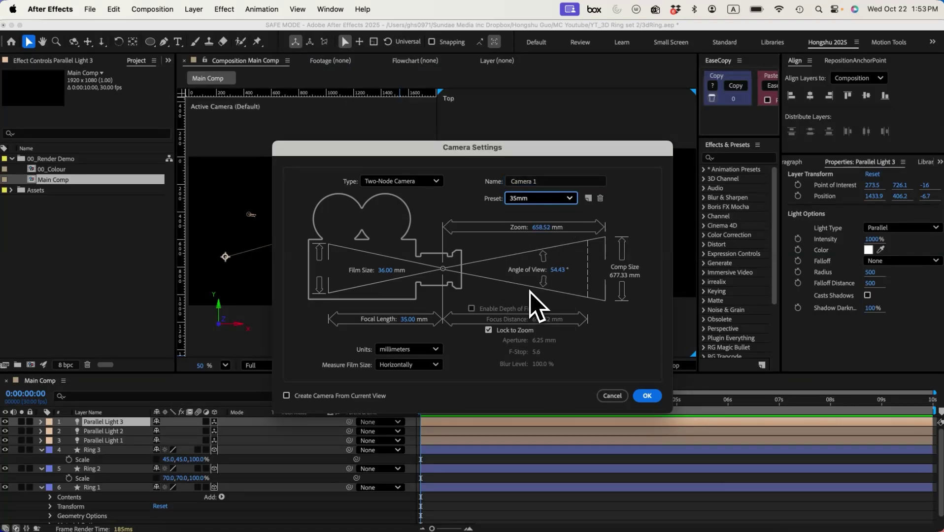
pyautogui.click(641, 398)
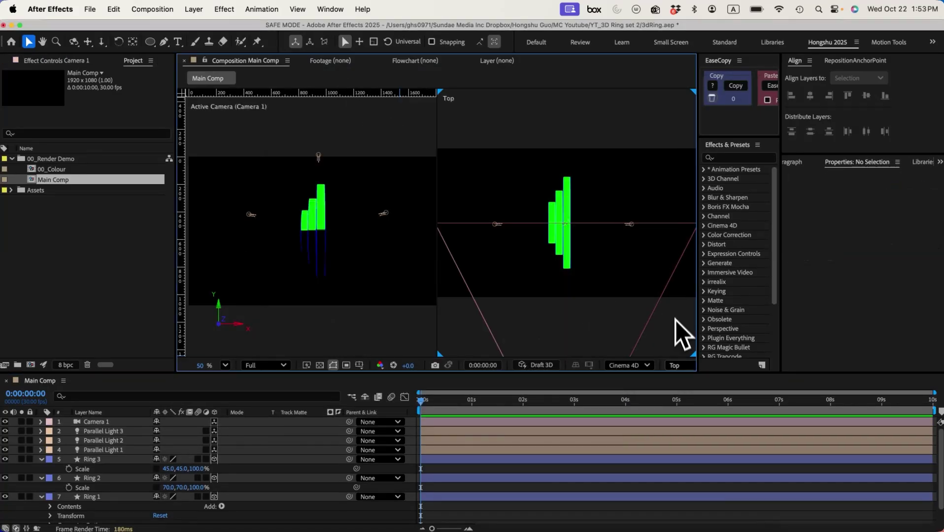
# Show the Left view in the second viewport, framing the rings together with the whole of Camera 1, and select the camera.
pyautogui.click(677, 366)
pyautogui.click(695, 207)
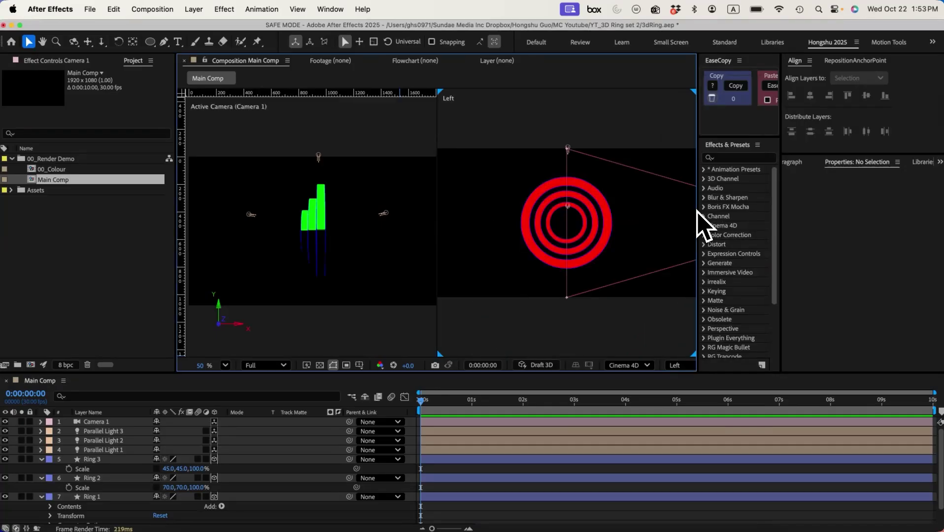
pyautogui.press('super+minus')
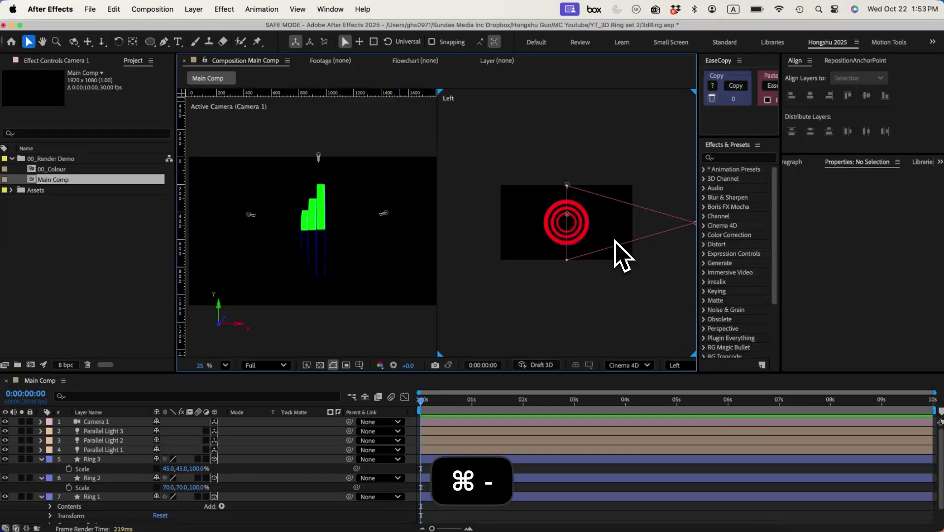
pyautogui.moveTo(616, 172); pyautogui.dragTo(577, 171)
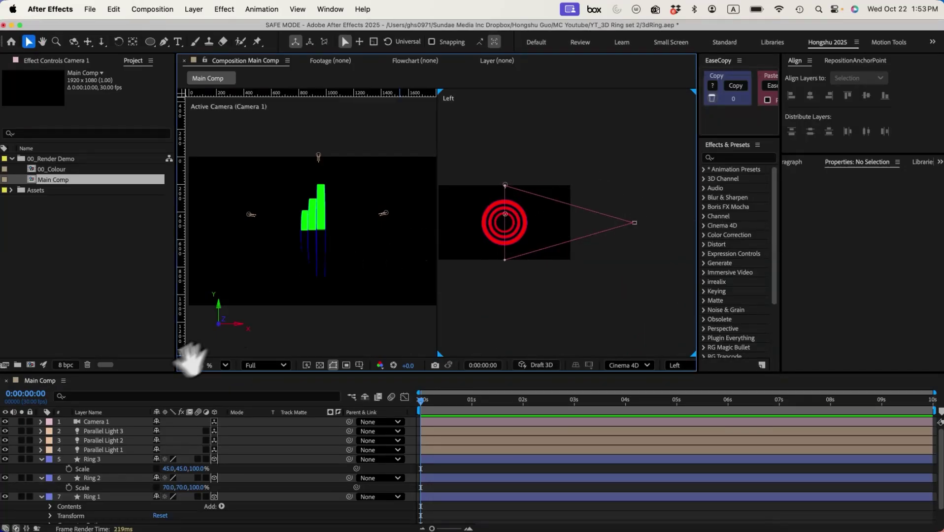
pyautogui.click(96, 422)
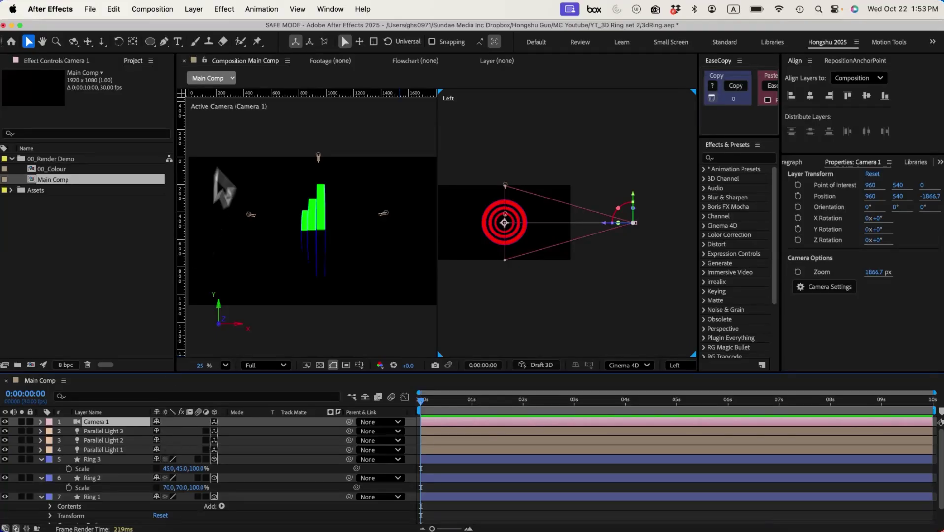
# Create a 3D null object and move it along X to 904, in line with the middle of the ring stack.
pyautogui.click(194, 9)
pyautogui.moveTo(212, 29)
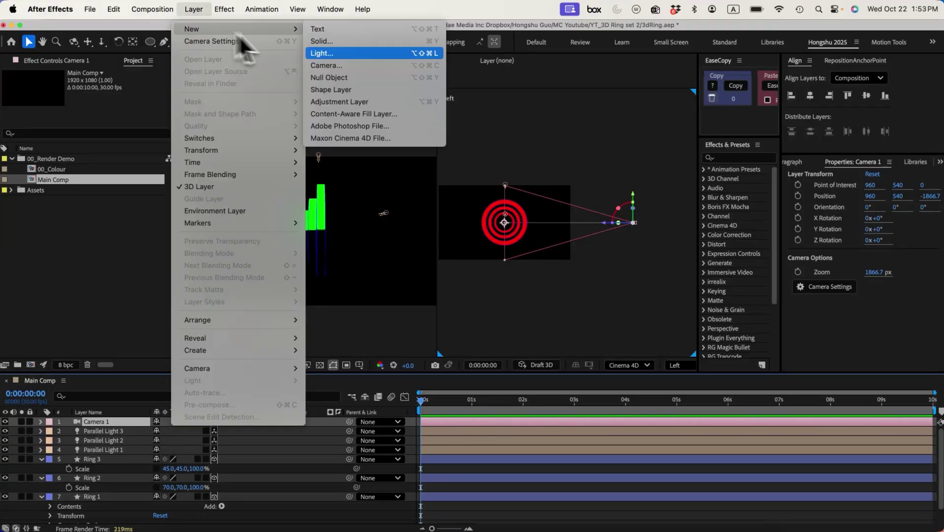
pyautogui.click(337, 78)
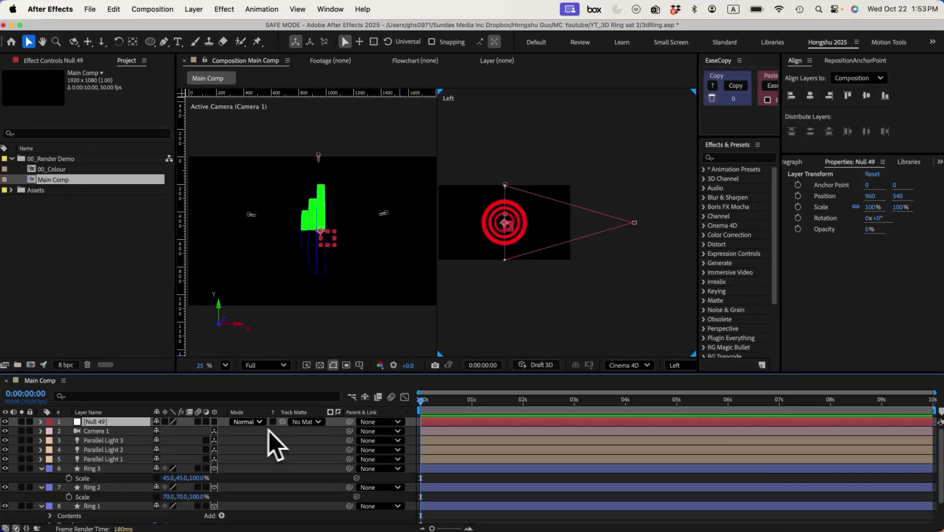
pyautogui.click(215, 422)
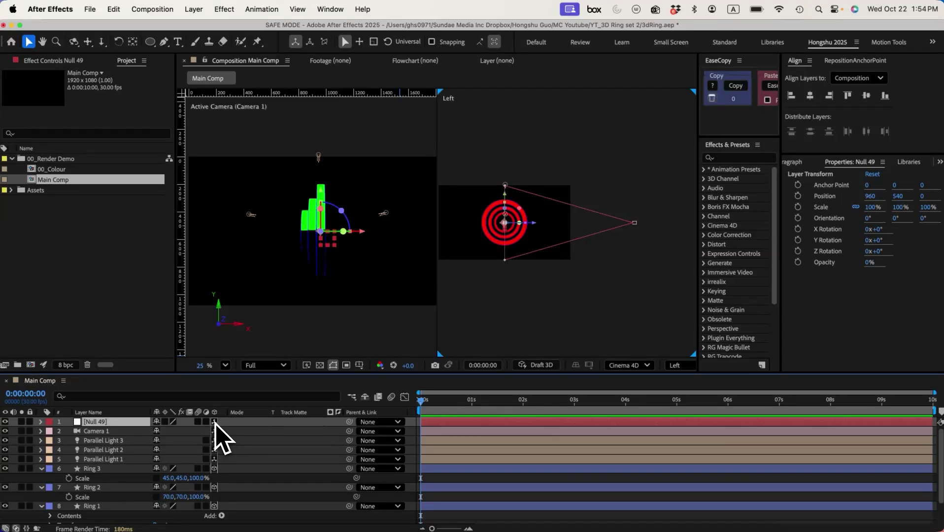
pyautogui.moveTo(364, 233); pyautogui.dragTo(352, 229)
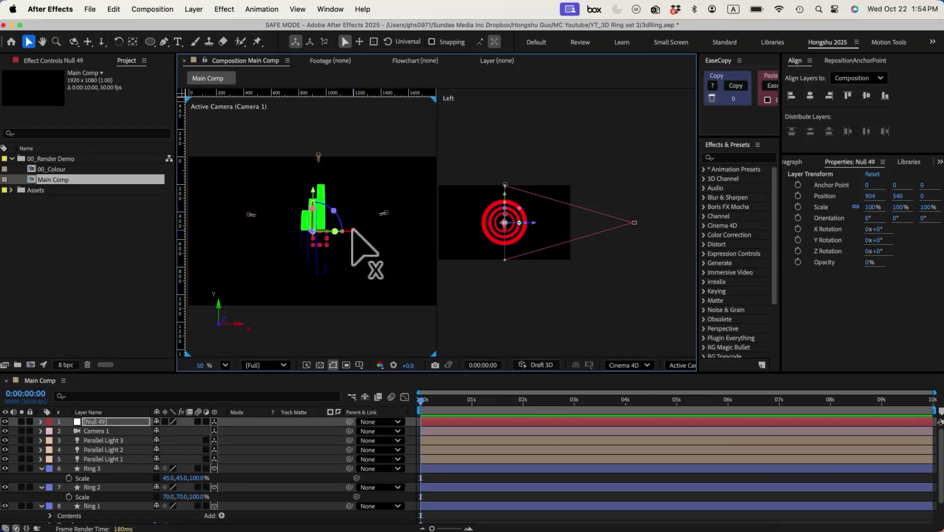
# Parent Camera 1 to the null object.
pyautogui.click(117, 432)
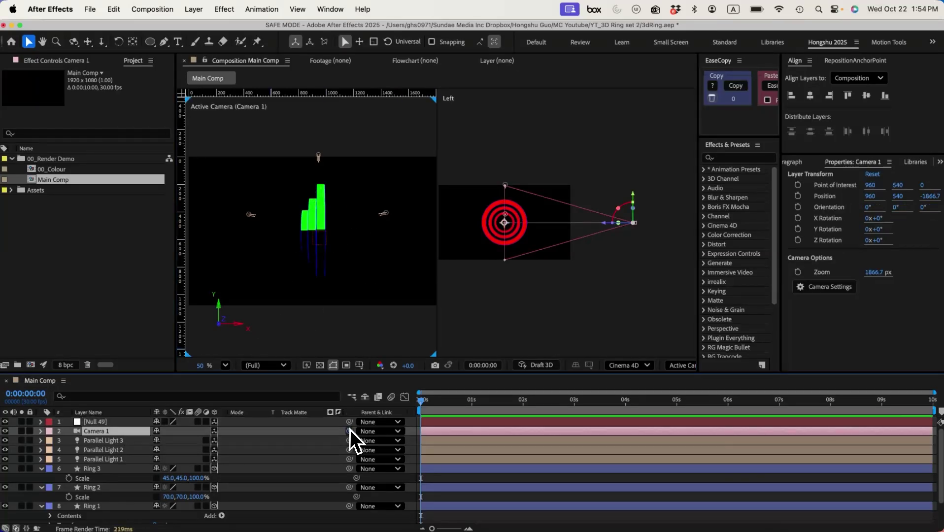
pyautogui.moveTo(349, 431); pyautogui.dragTo(121, 424)
# Set the null's Y orientation to 16° to turn the camera, and rename the null as Camera control.
pyautogui.click(98, 422)
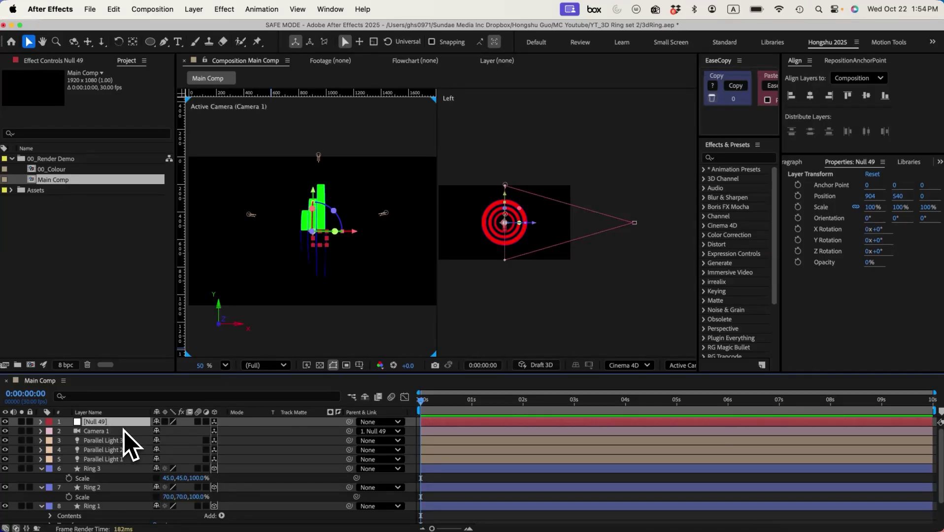
pyautogui.press('r')
pyautogui.hotkey('shift', 'p')
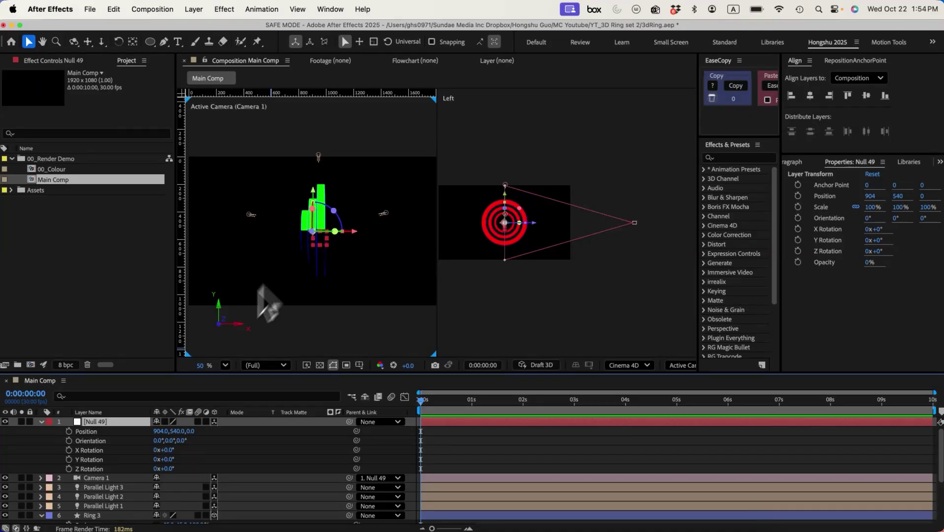
pyautogui.moveTo(171, 443); pyautogui.dragTo(177, 444)
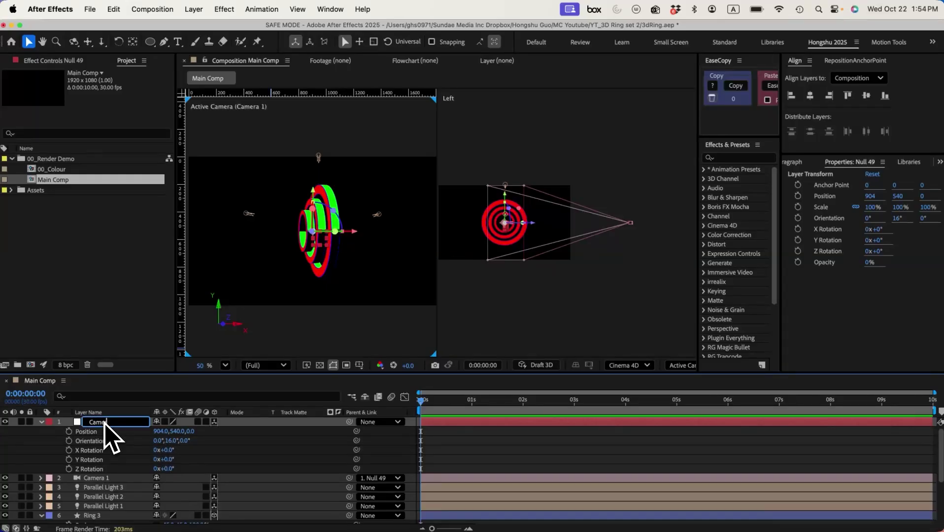
pyautogui.press('Return')
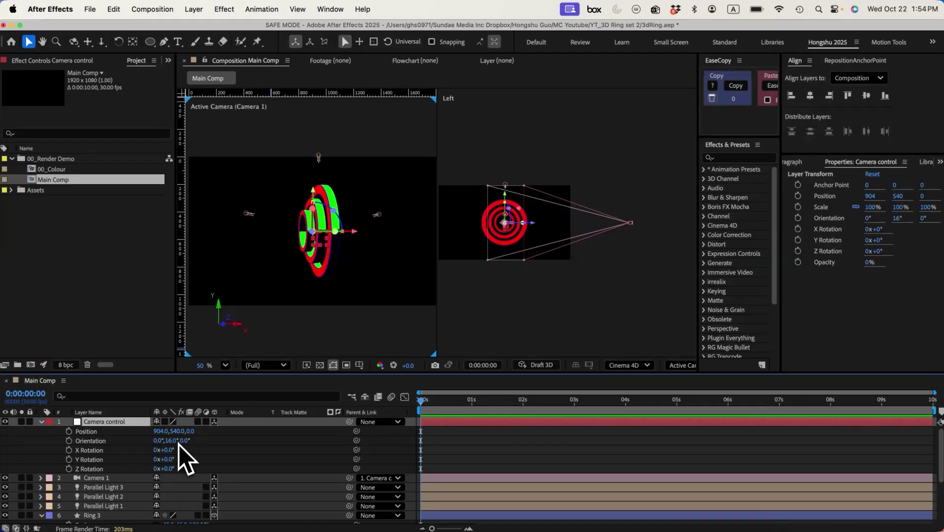
# Reframe the rings at a tilted close angle by setting Camera control's orientation to 0°, 8°, 31° and its position to 904, 505, 817.
pyautogui.moveTo(174, 439); pyautogui.dragTo(397, 421)
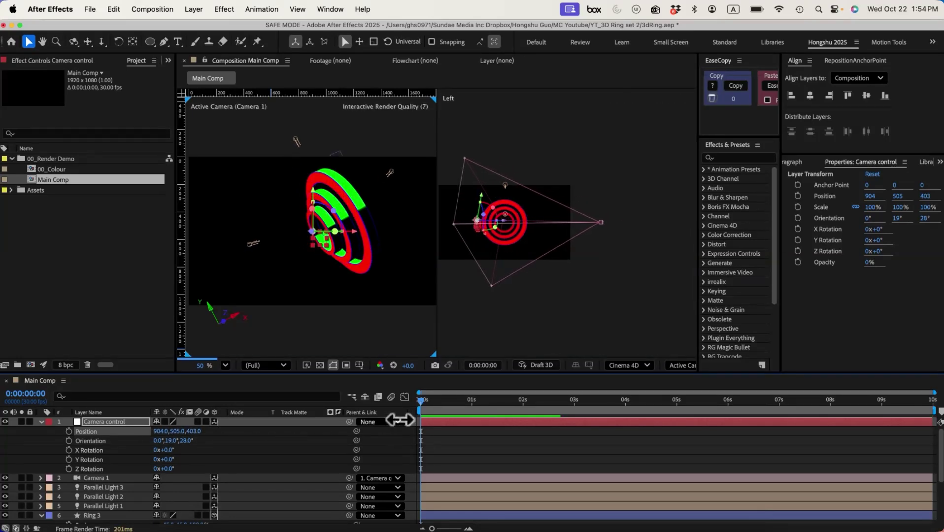
pyautogui.moveTo(195, 431); pyautogui.dragTo(432, 438)
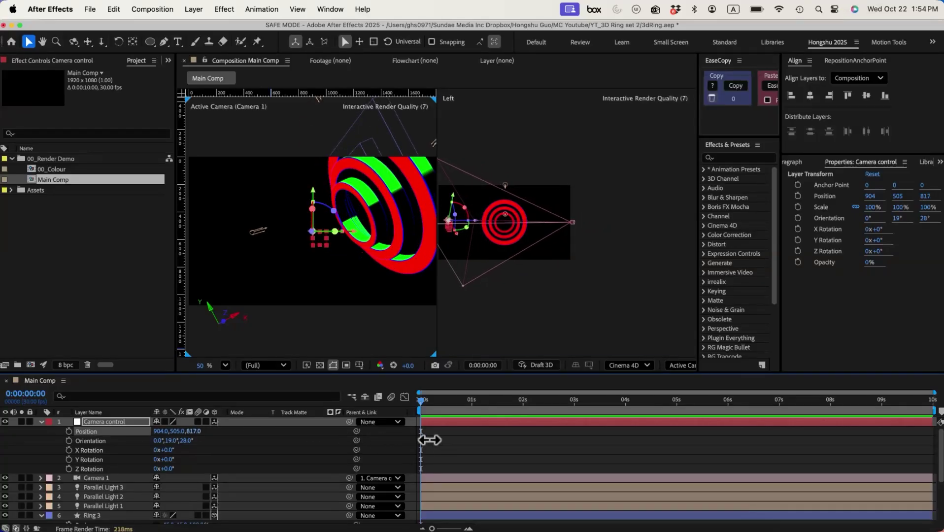
pyautogui.moveTo(179, 437); pyautogui.dragTo(169, 442)
pyautogui.click(106, 479)
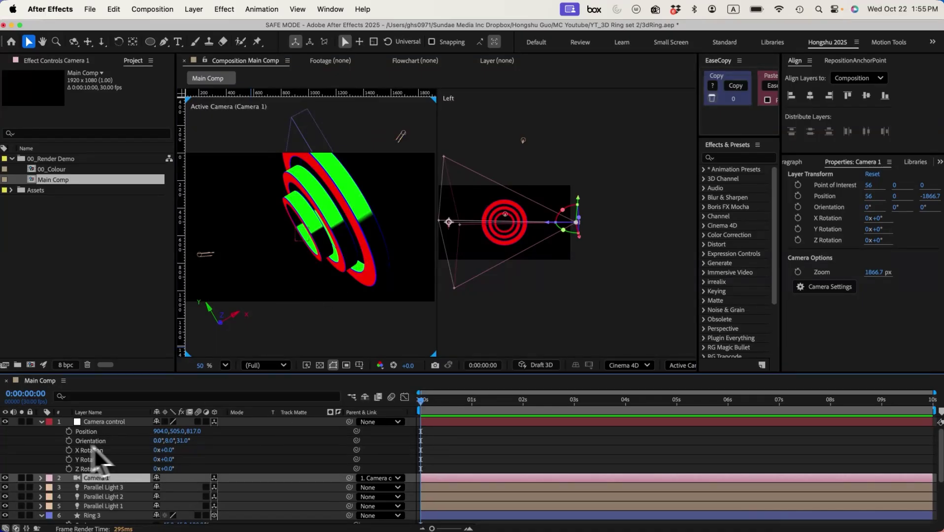
# Keyframe Camera control's orientation at 0:00:00, set it to 0°, 12°, 31° at 0:00:05:00, and change its position to 904, 379, 855.
pyautogui.click(70, 441)
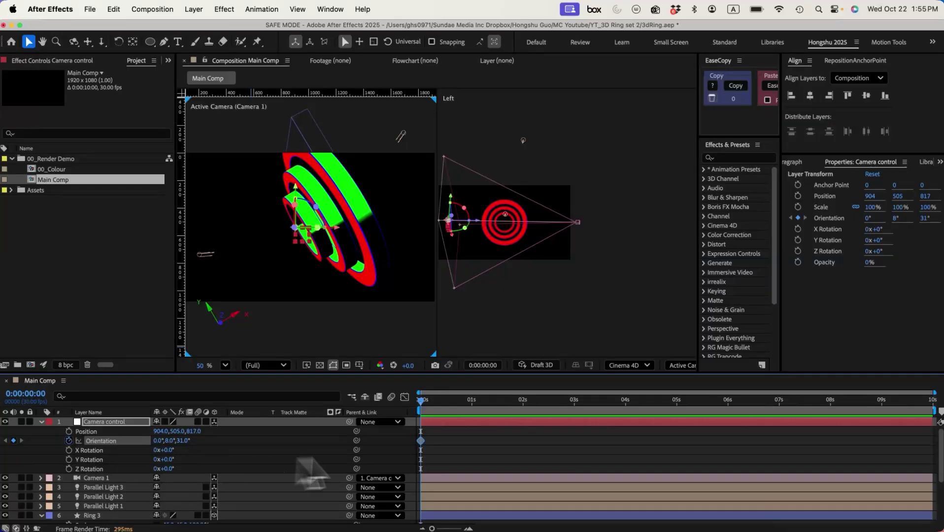
pyautogui.click(672, 422)
pyautogui.moveTo(668, 409); pyautogui.dragTo(677, 411)
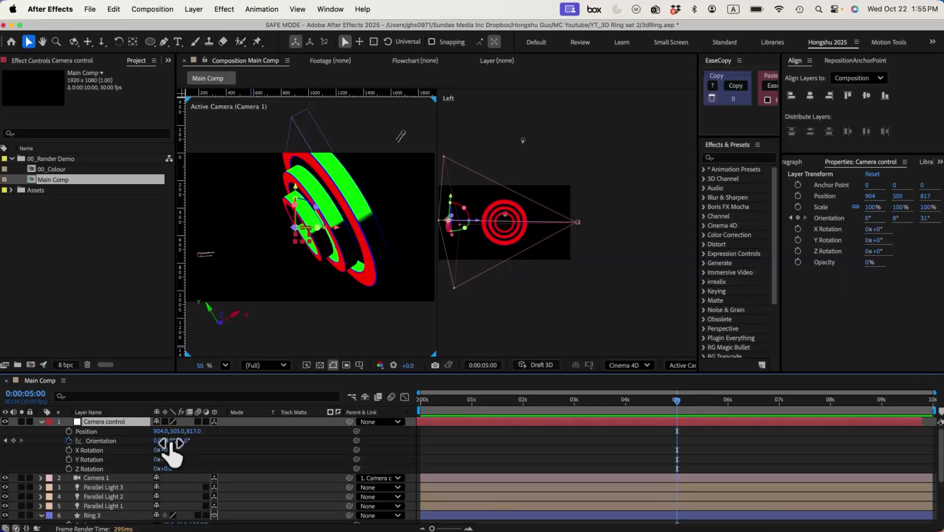
pyautogui.moveTo(171, 445); pyautogui.dragTo(236, 445)
pyautogui.moveTo(163, 448); pyautogui.dragTo(167, 443)
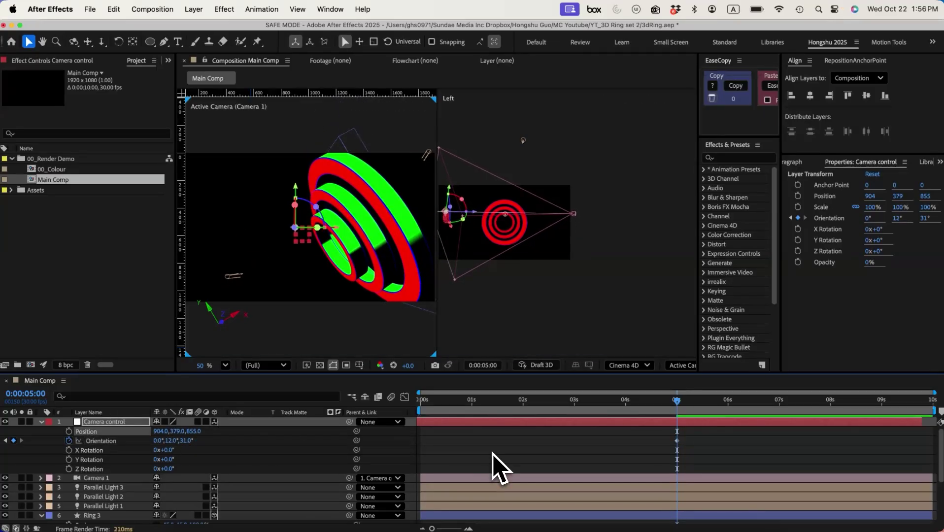
# At 0:00:00:00, set Camera control's Y orientation to 9.2° and its X position to 809, and return to 0:00:05:00.
pyautogui.click(415, 403)
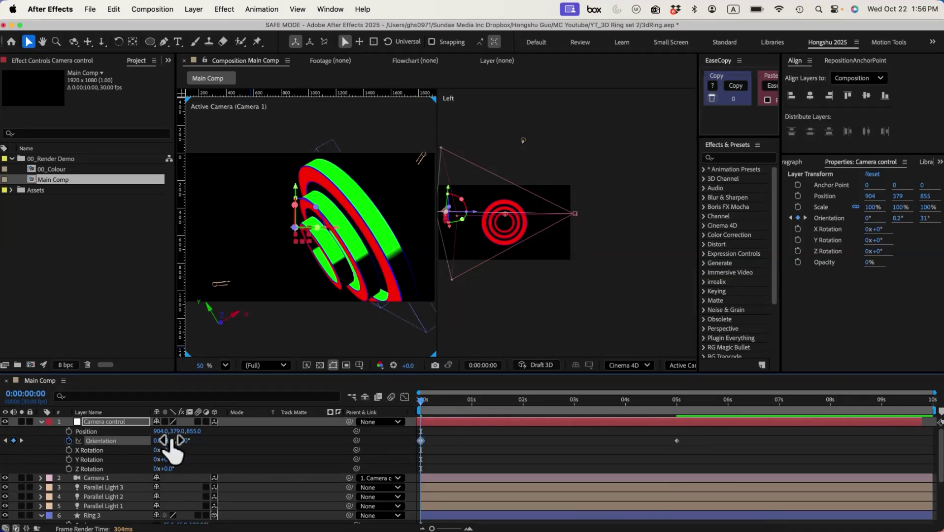
pyautogui.moveTo(170, 441); pyautogui.dragTo(122, 444)
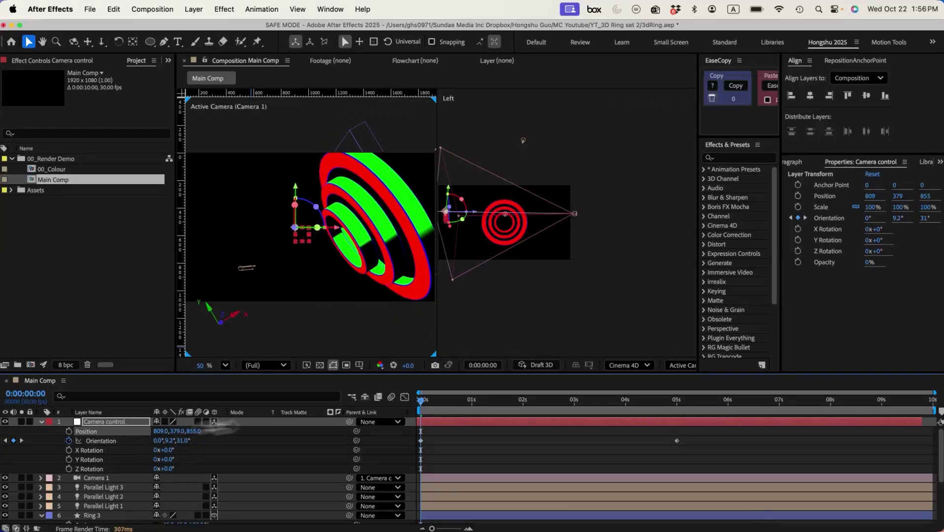
pyautogui.moveTo(426, 404); pyautogui.dragTo(677, 414)
# In Ring 1's material options, set Diffuse to 20%, Specular Shininess to 50% and Reflection Intensity to 50%.
pyautogui.scroll(-5, 78, 485)
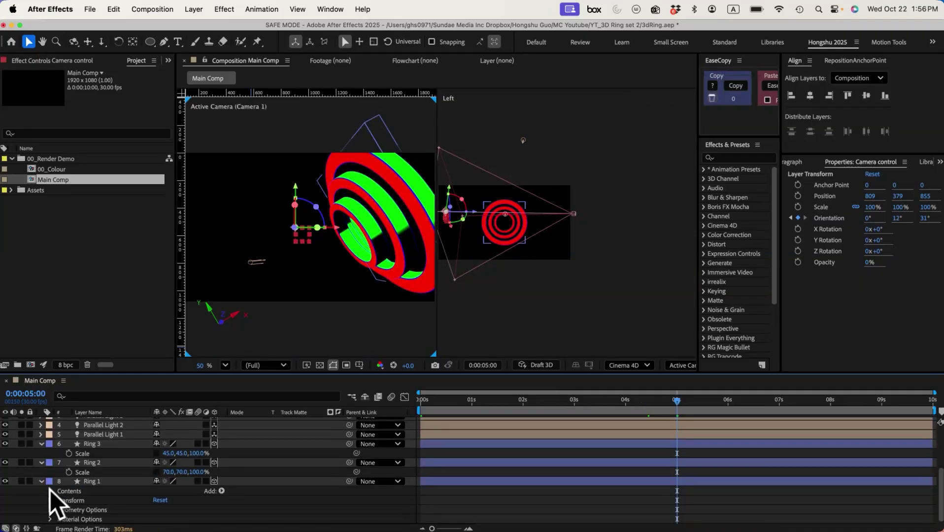
pyautogui.click(51, 518)
pyautogui.scroll(-2, 98, 492)
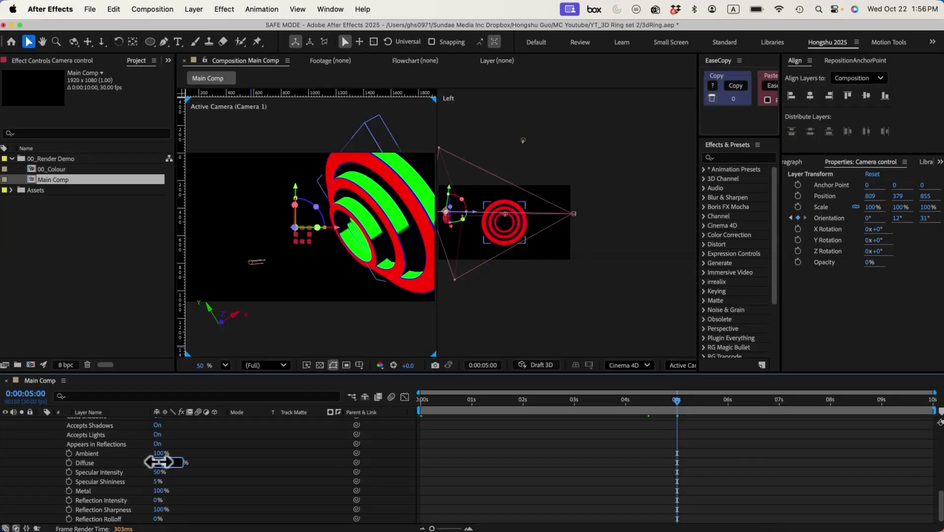
pyautogui.click(180, 474)
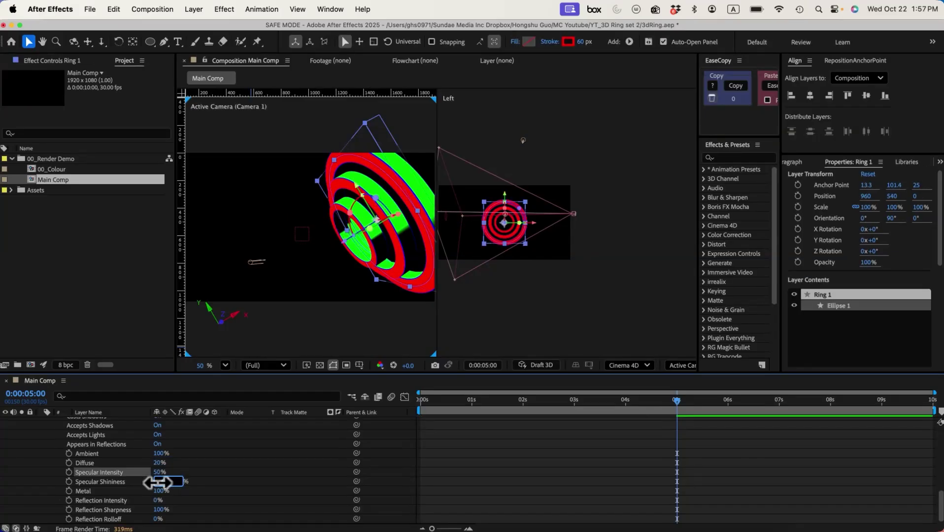
pyautogui.click(197, 488)
pyautogui.click(168, 492)
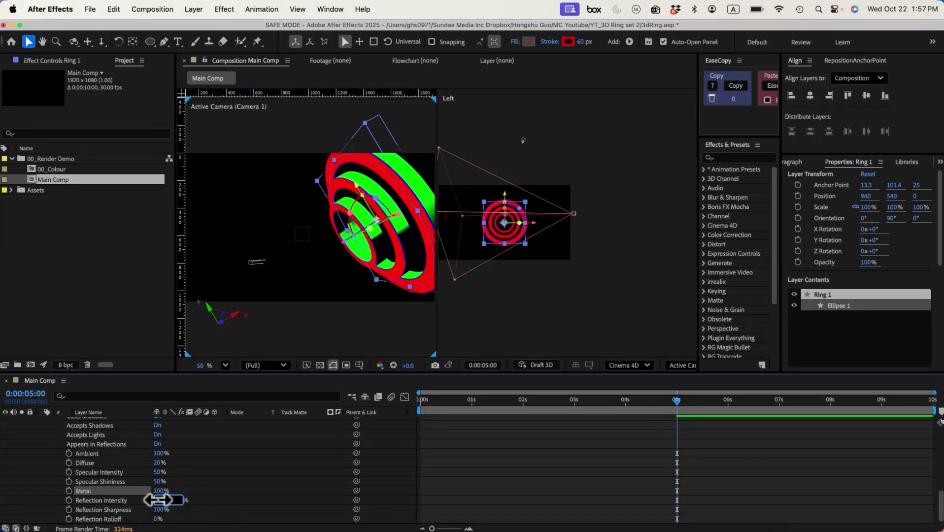
pyautogui.write('50')
pyautogui.click(214, 500)
# Copy Ring 1's material options onto Ring 2 and Ring 3.
pyautogui.scroll(10, 123, 507)
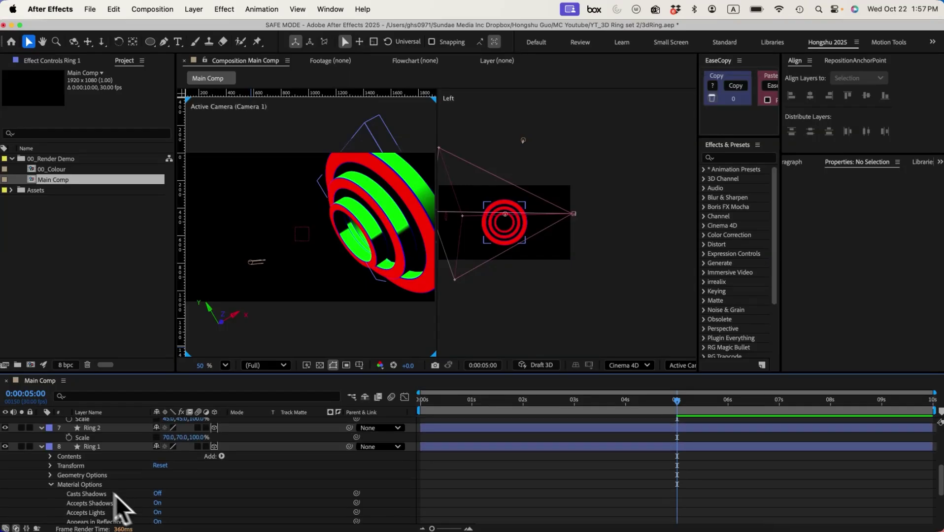
pyautogui.click(79, 484)
pyautogui.press('super+c')
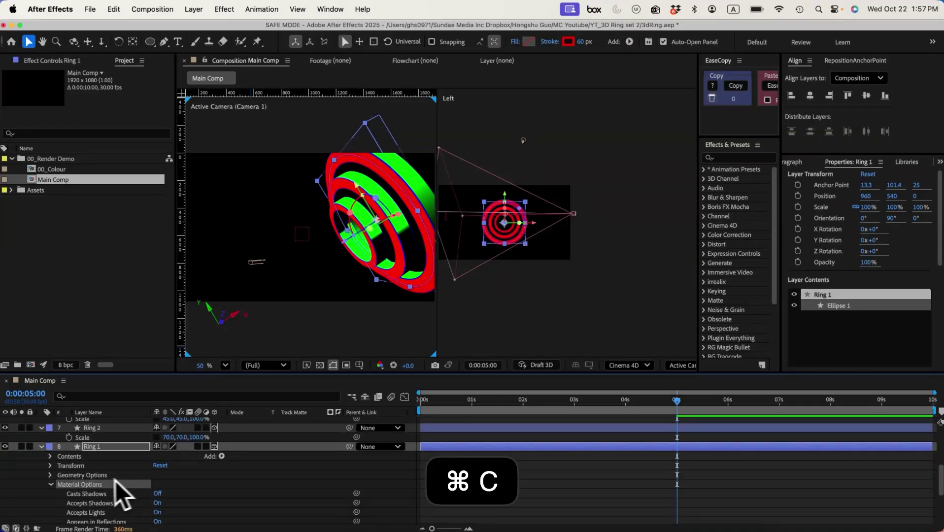
pyautogui.scroll(5, 116, 481)
pyautogui.click(95, 479)
pyautogui.keyDown('super'); pyautogui.click(95, 462); pyautogui.keyUp('super')
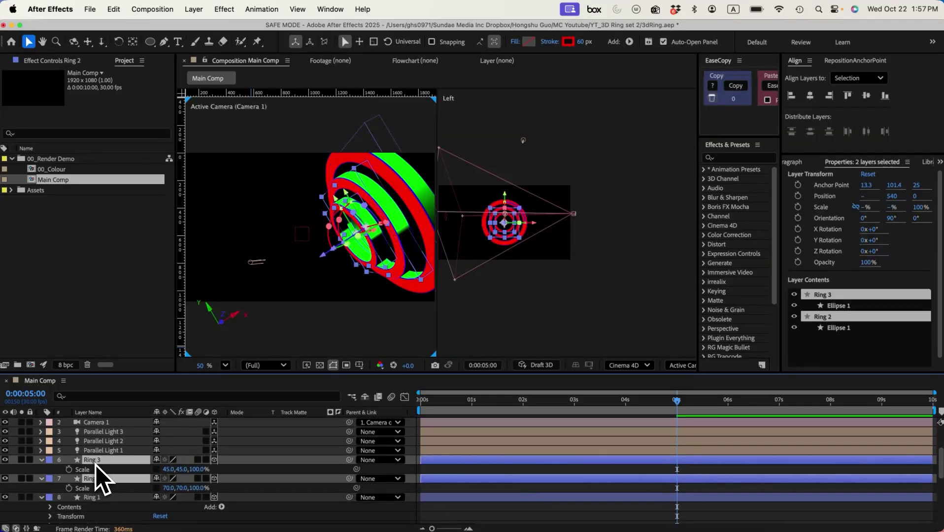
pyautogui.press('super+v')
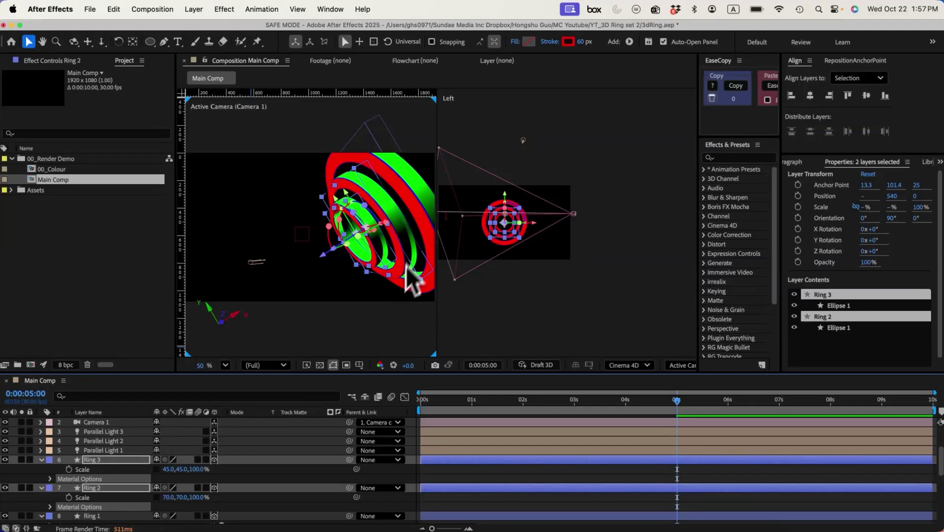
pyautogui.click(443, 476)
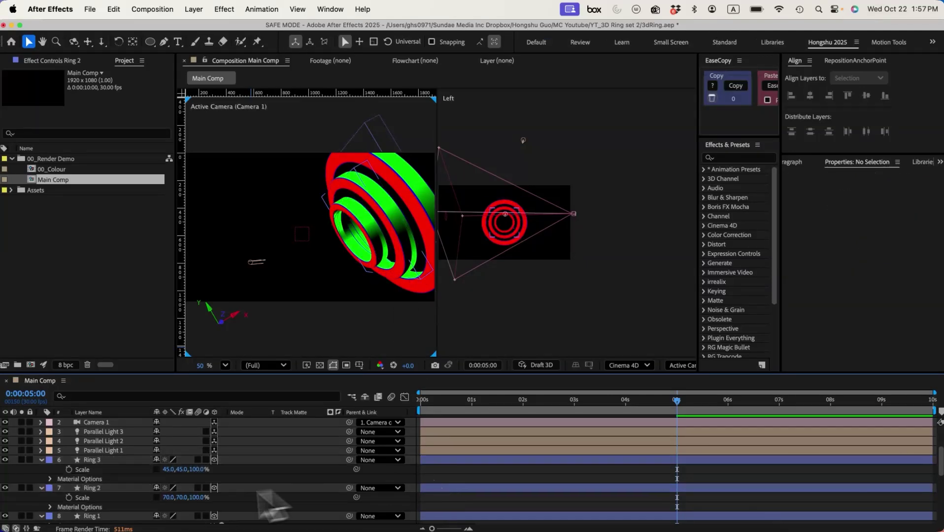
# Collapse the expanded properties of Camera control and all three ring layers.
pyautogui.scroll(3, 113, 470)
pyautogui.scroll(1, 109, 468)
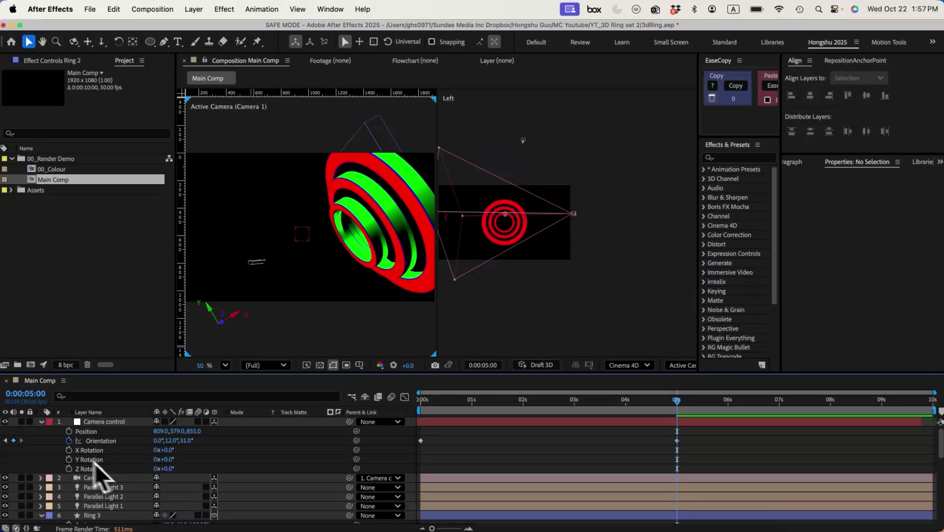
pyautogui.click(42, 426)
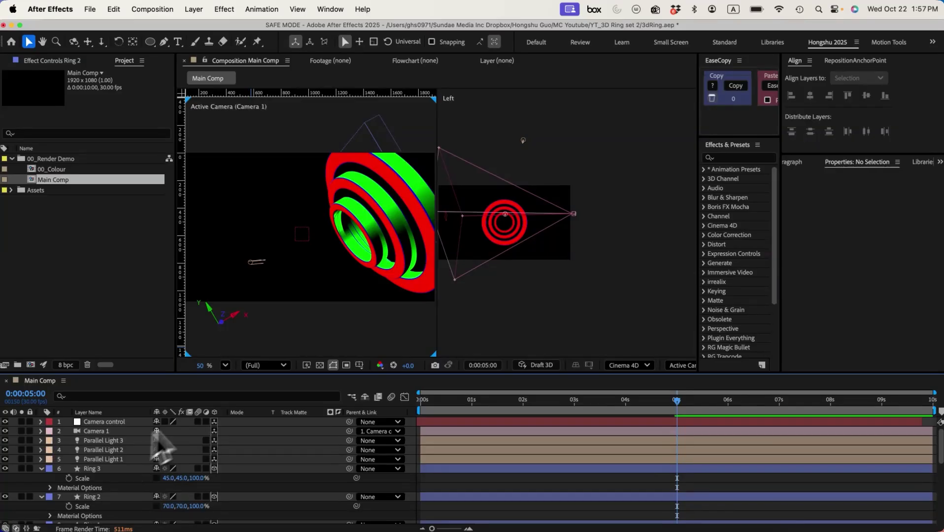
pyautogui.click(89, 497)
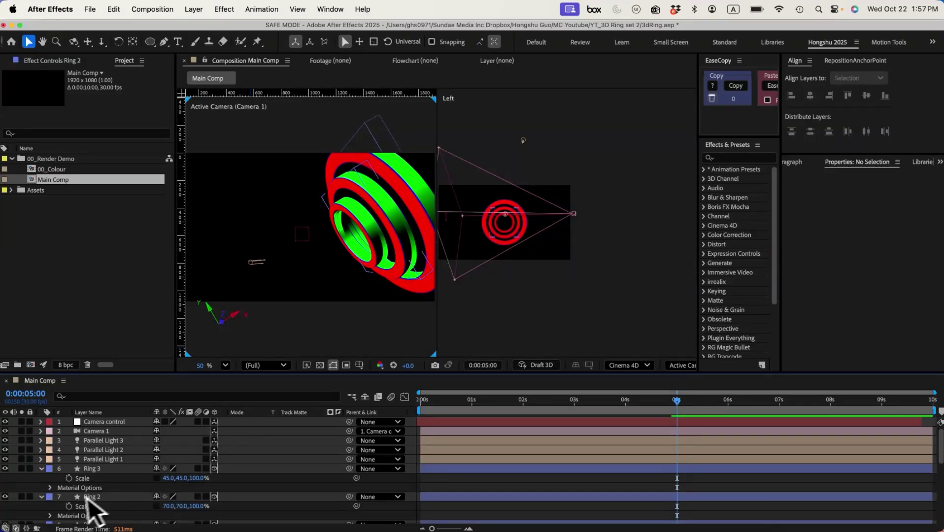
pyautogui.click(107, 459)
pyautogui.click(42, 469)
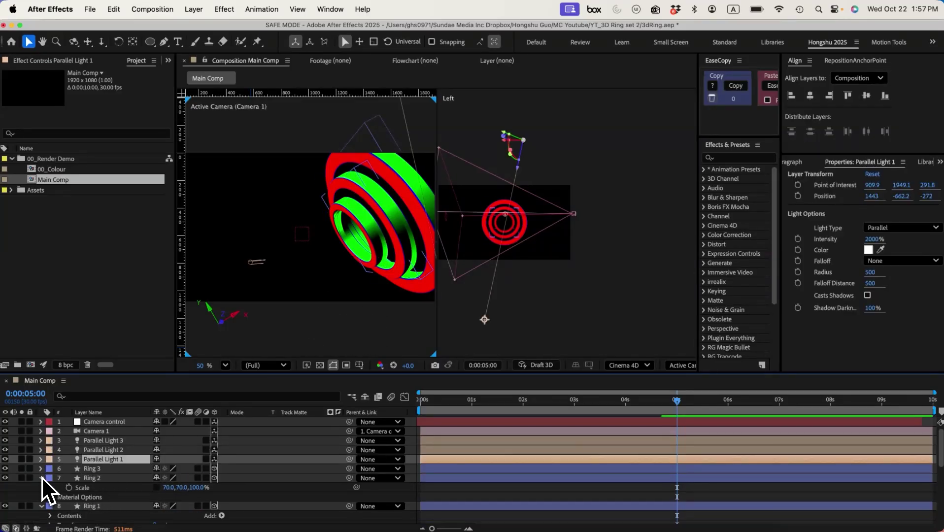
pyautogui.click(41, 478)
pyautogui.click(43, 487)
# Add Position keyframes to Ring 1, Ring 2 and Ring 3 at 0:00:00:00.
pyautogui.click(95, 488)
pyautogui.press('Home')
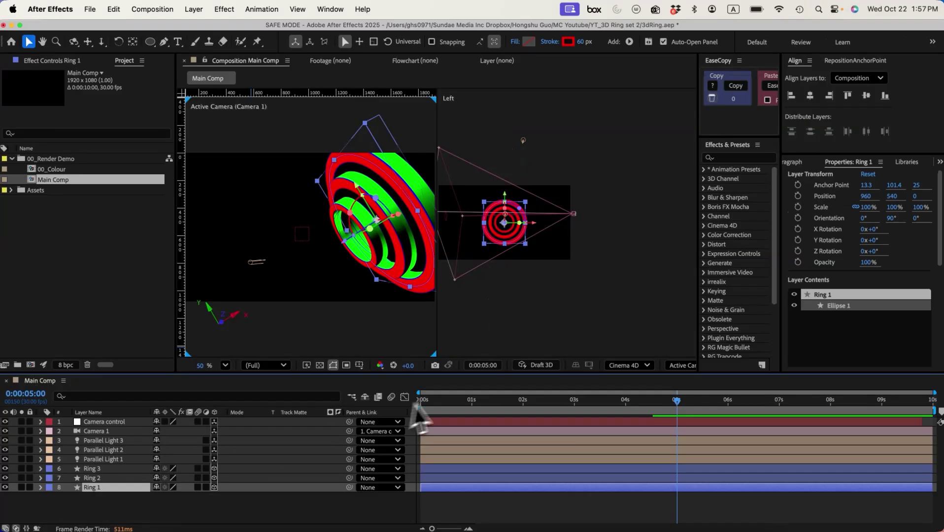
pyautogui.keyDown('shift'); pyautogui.click(94, 469); pyautogui.keyUp('shift')
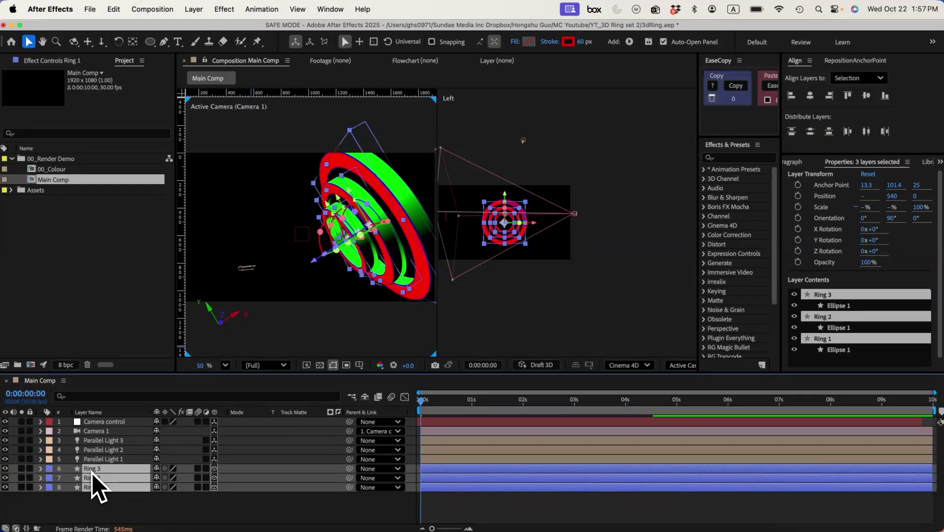
pyautogui.press('p')
pyautogui.hotkey('alt', 'shift', 'p')
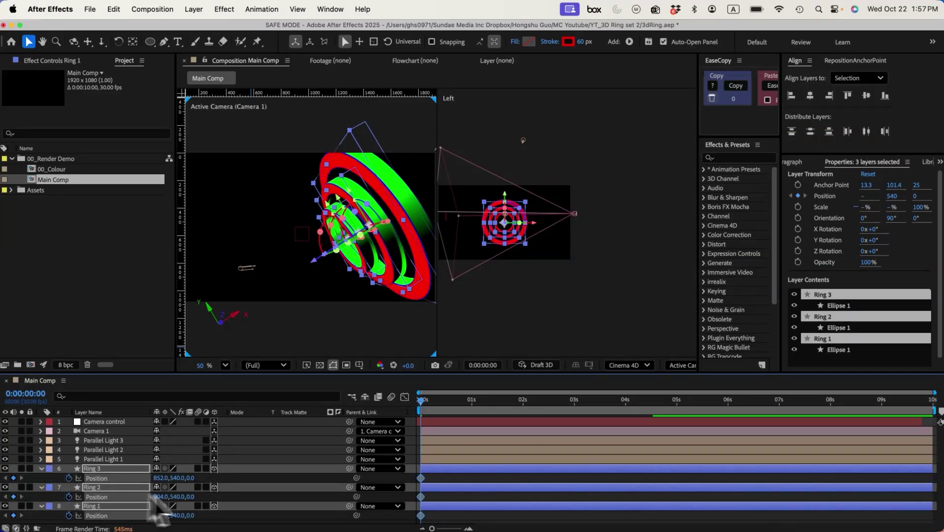
# Move the Position keyframes of all three rings to 0:00:00:20.
pyautogui.moveTo(422, 482)
pyautogui.press('super+shift+Right')
pyautogui.press('super+shift+Right')
pyautogui.click(426, 482)
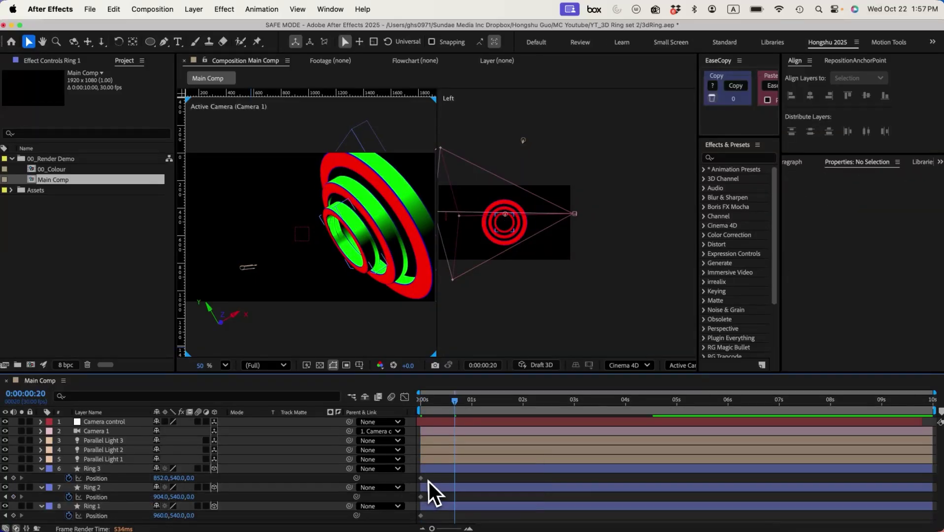
pyautogui.moveTo(428, 482); pyautogui.dragTo(447, 515)
# At 0:00:00:00, move the rings out of frame along X: Ring 3 to about 1753, Ring 2 to about 1919, Ring 1 to about 2010.
pyautogui.press('Home')
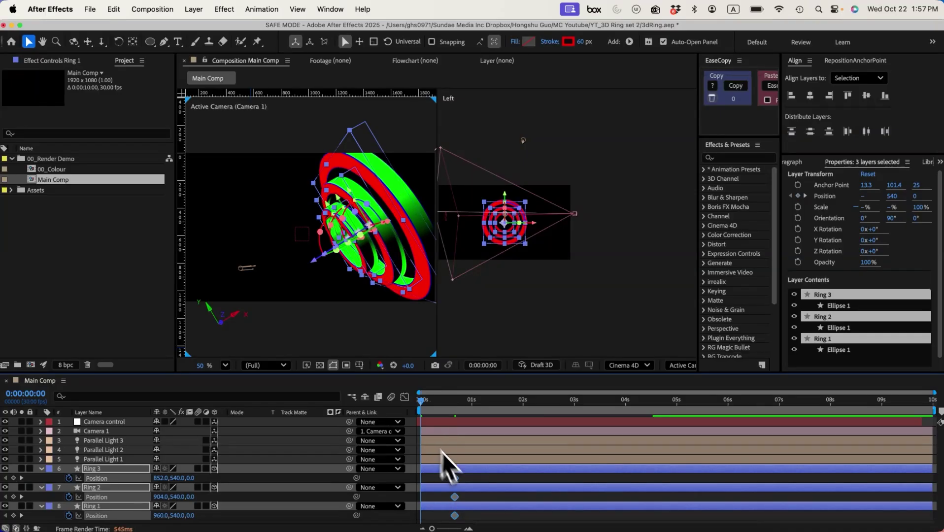
pyautogui.click(436, 492)
pyautogui.click(98, 468)
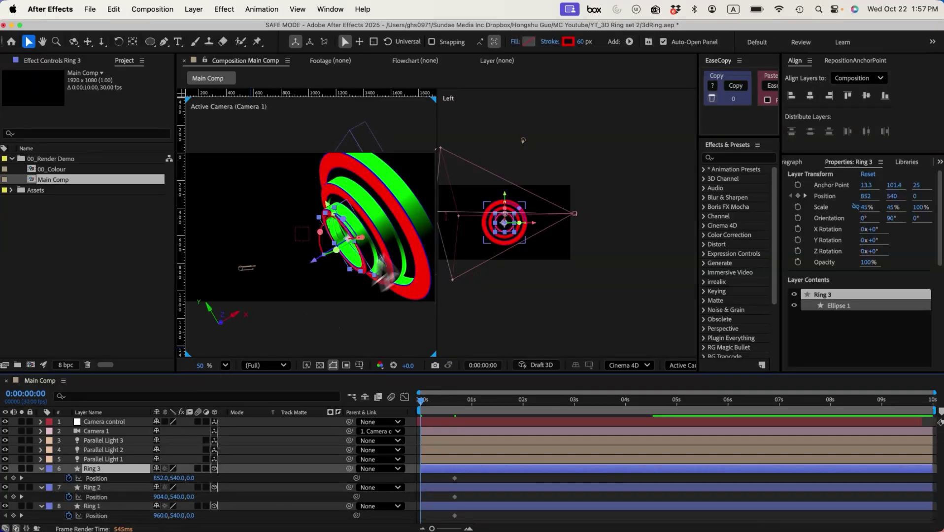
pyautogui.moveTo(335, 268); pyautogui.dragTo(507, 211)
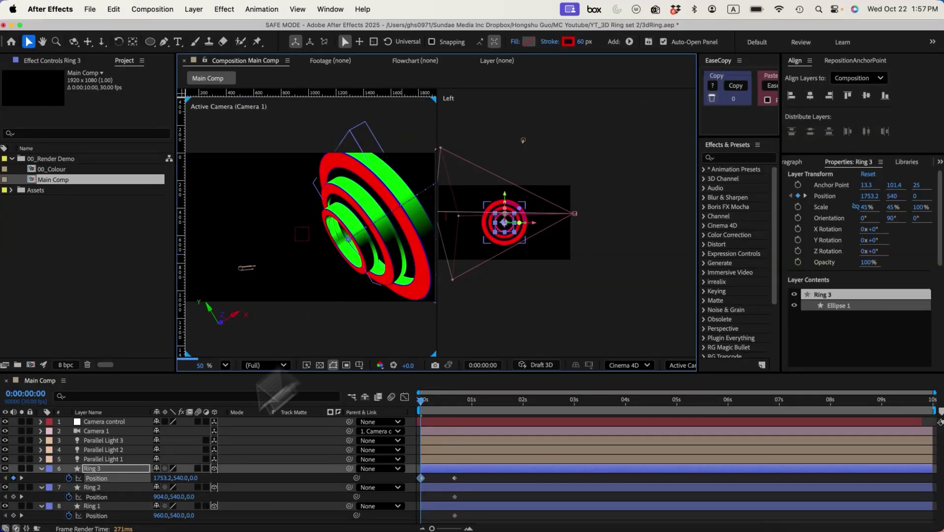
pyautogui.click(93, 488)
pyautogui.moveTo(325, 256); pyautogui.dragTo(524, 178)
pyautogui.click(105, 506)
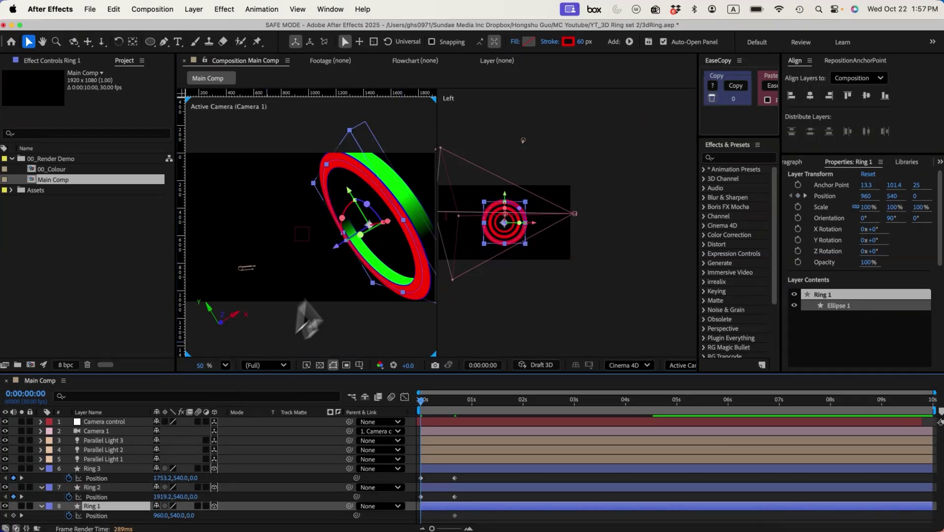
pyautogui.moveTo(348, 263); pyautogui.dragTo(541, 173)
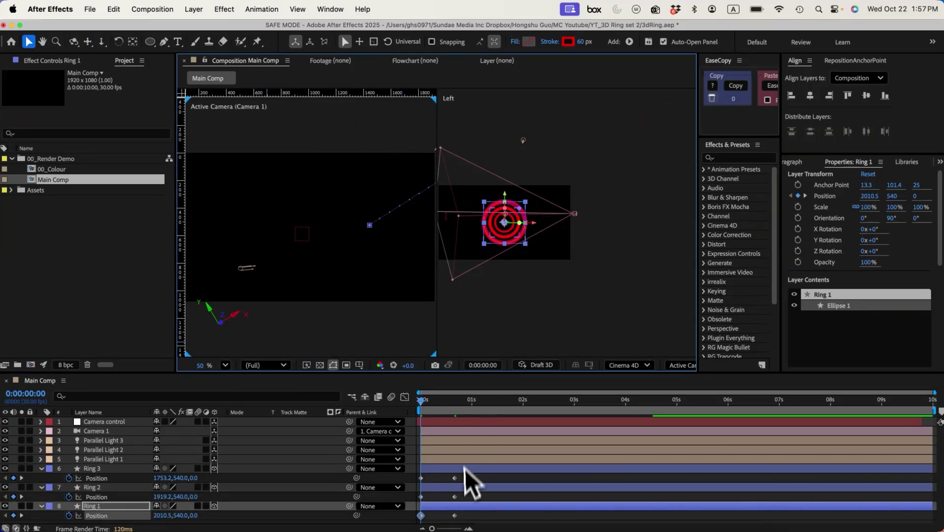
# Easy-ease all ring Position keyframes and reshape their speed graph to start at peak speed and slow smoothly into the last keyframe.
pyautogui.moveTo(468, 474); pyautogui.dragTo(403, 527)
pyautogui.press('F9')
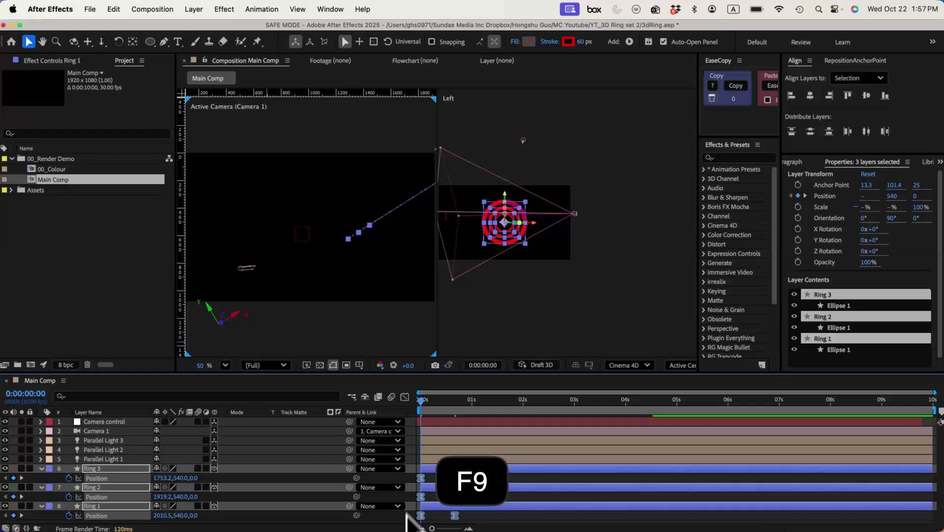
pyautogui.click(405, 397)
pyautogui.click(605, 519)
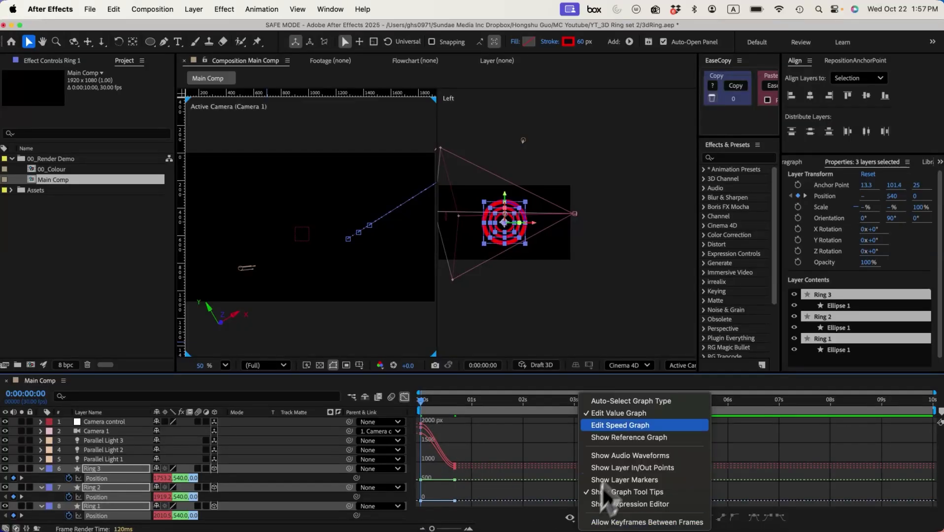
pyautogui.click(623, 426)
pyautogui.moveTo(417, 506); pyautogui.dragTo(424, 503)
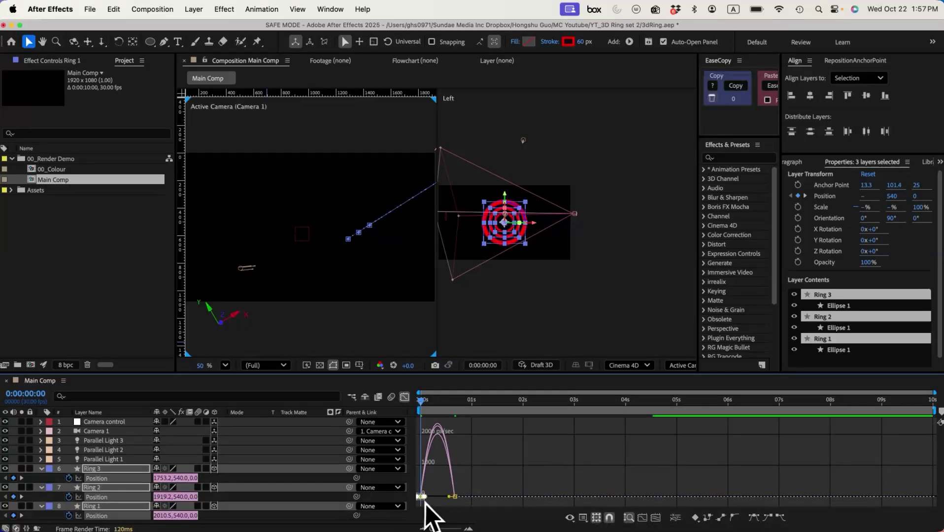
pyautogui.click(595, 518)
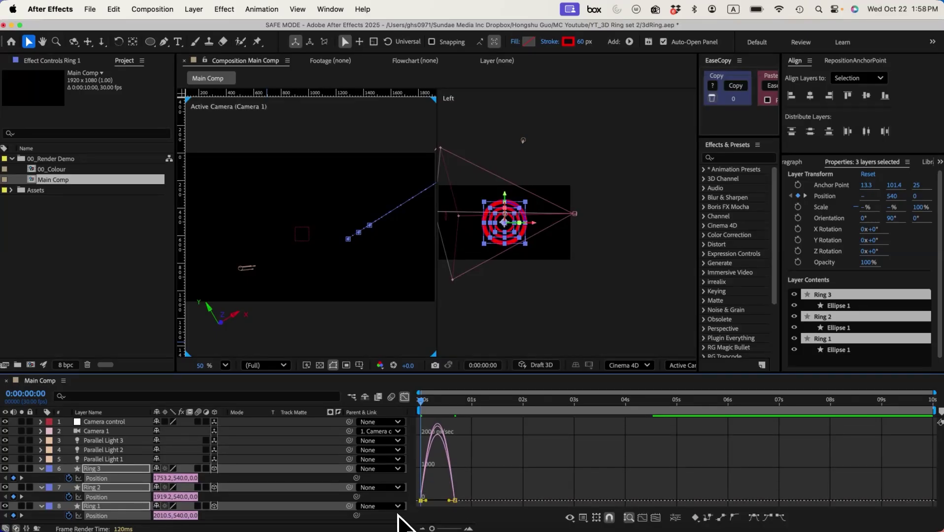
pyautogui.moveTo(422, 501); pyautogui.dragTo(468, 508)
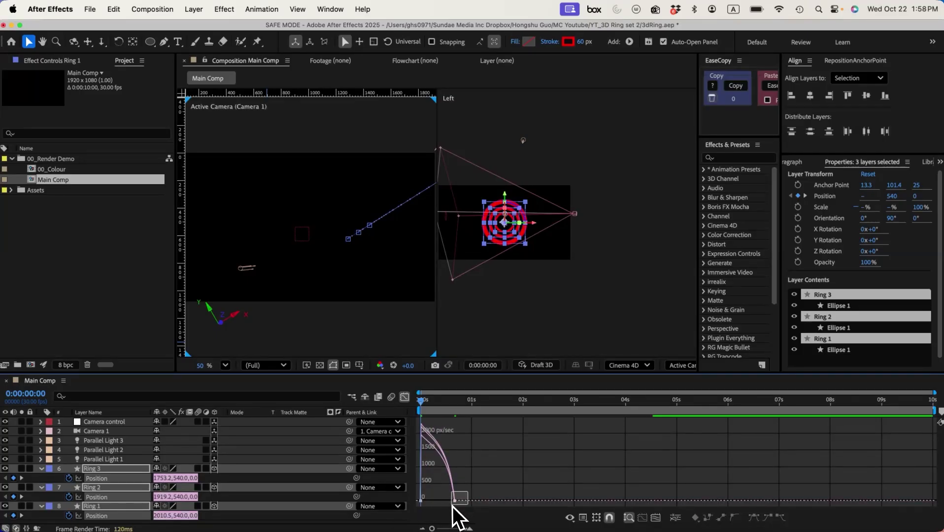
pyautogui.click(405, 397)
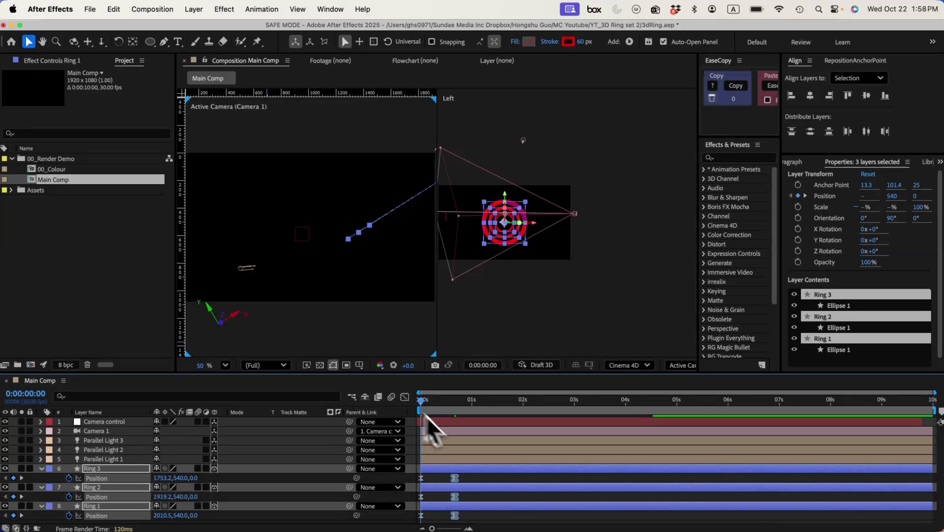
# Trim the in points of all three ring layers to 0:00:00:04.
pyautogui.moveTo(423, 401); pyautogui.dragTo(428, 402)
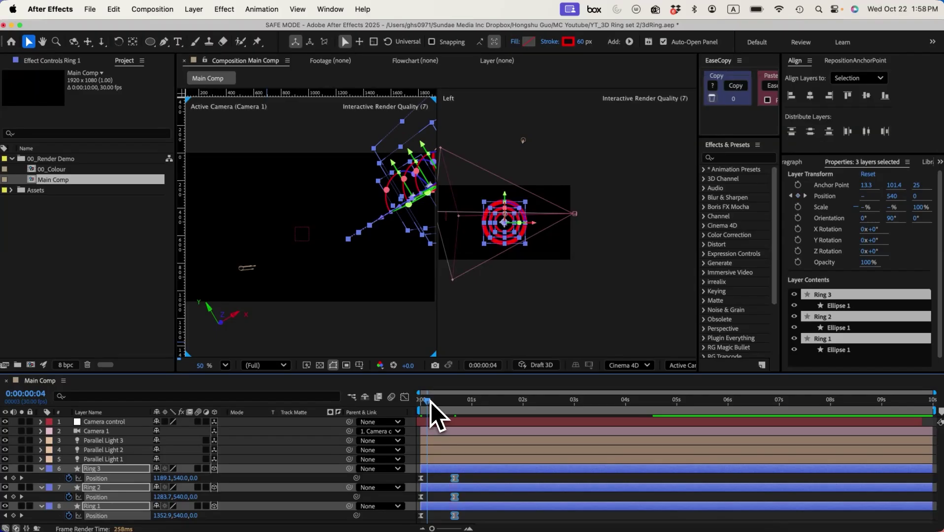
pyautogui.hotkey('alt', '[')
pyautogui.click(484, 513)
pyautogui.click(473, 469)
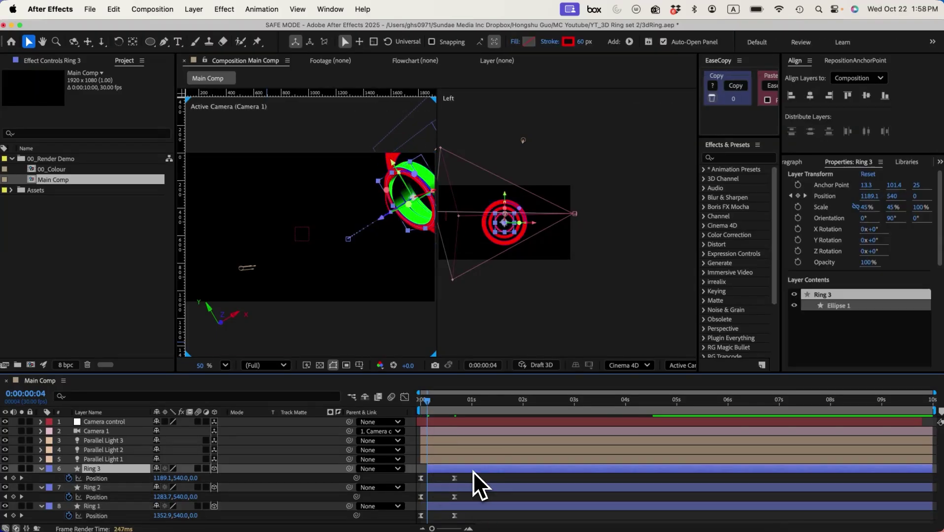
# Stagger the ring layers by shifting Ring 2 three frames later and Ring 1 about six frames later.
pyautogui.click(449, 490)
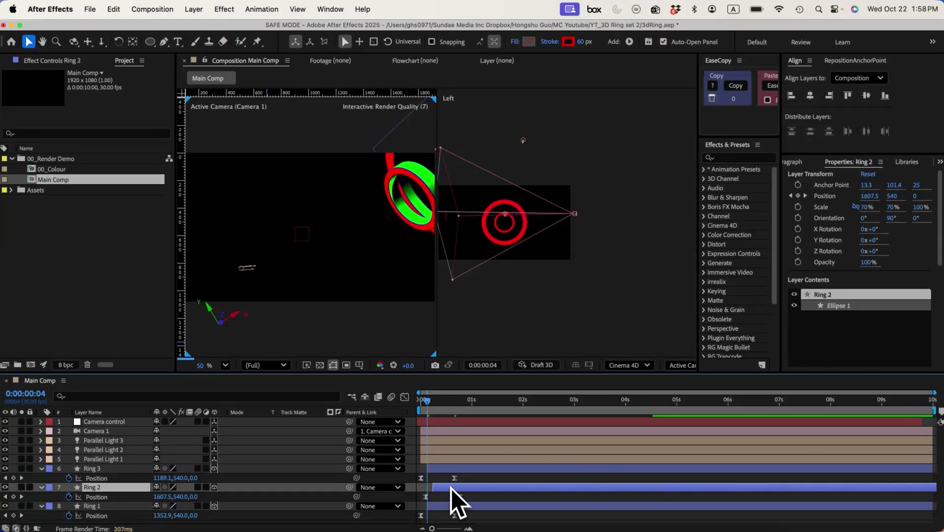
pyautogui.hotkey('alt', 'pagedown')
pyautogui.hotkey('alt', 'pagedown')
pyautogui.hotkey('alt', 'pagedown')
pyautogui.click(441, 507)
pyautogui.moveTo(442, 508); pyautogui.dragTo(450, 507)
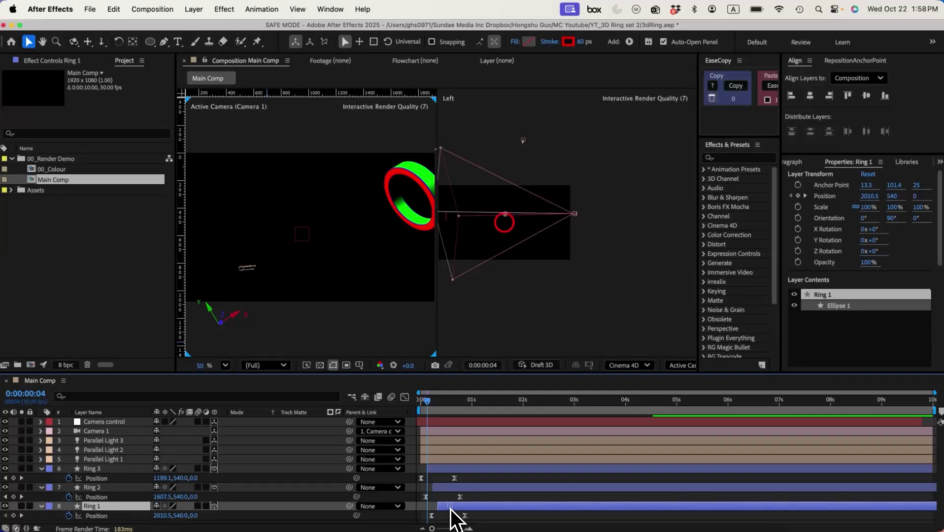
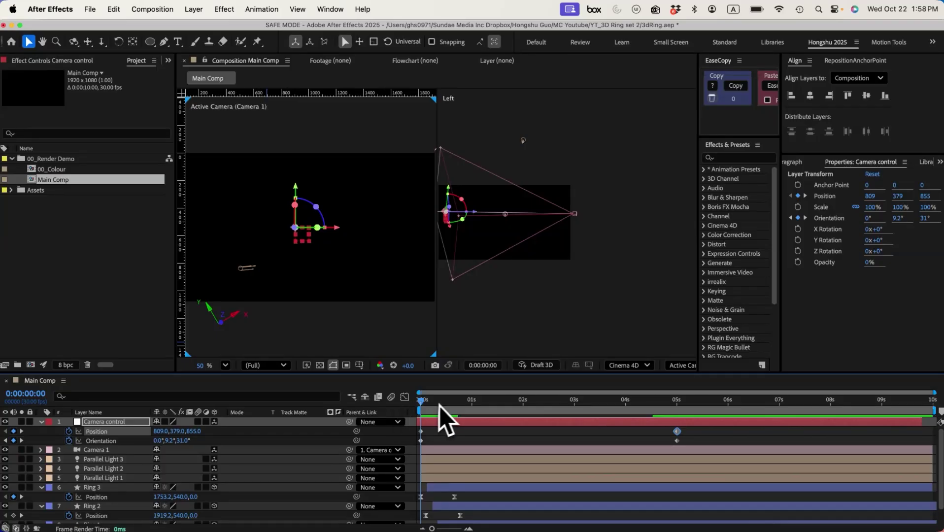
# Undo the last three changes and, at 0:00:00:00, set Camera control's Position X to 635 and Orientation Y to 357.2°.
pyautogui.press('super+z')
pyautogui.press('super+z')
pyautogui.press('super+z')
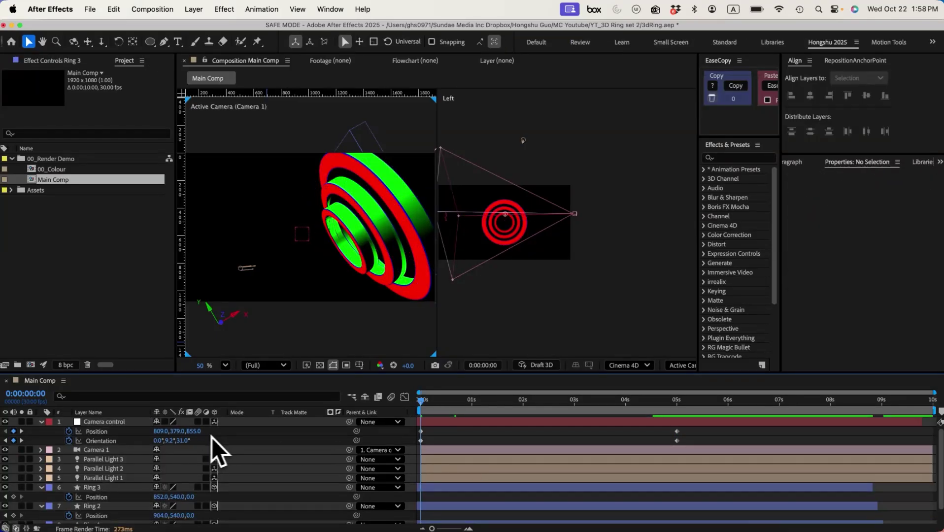
pyautogui.moveTo(180, 442); pyautogui.dragTo(176, 442)
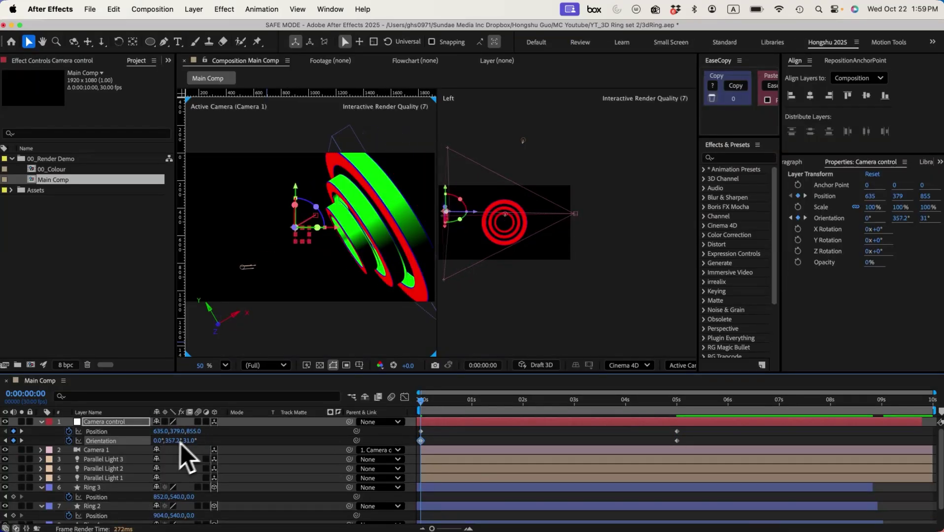
# Slide the three staggered ring layers together so their entrance begins at the start of the timeline, and preview it.
pyautogui.moveTo(430, 402); pyautogui.dragTo(679, 401)
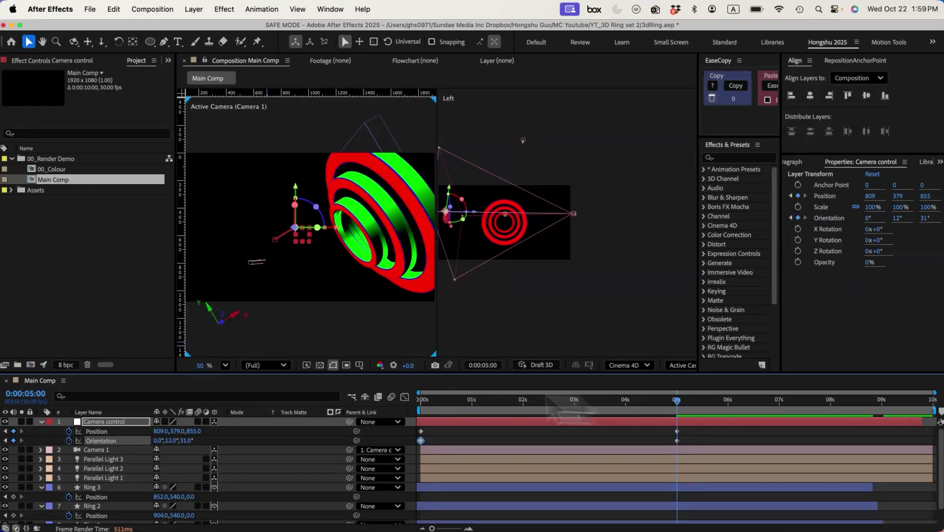
pyautogui.scroll(-2, 74, 493)
pyautogui.click(435, 472)
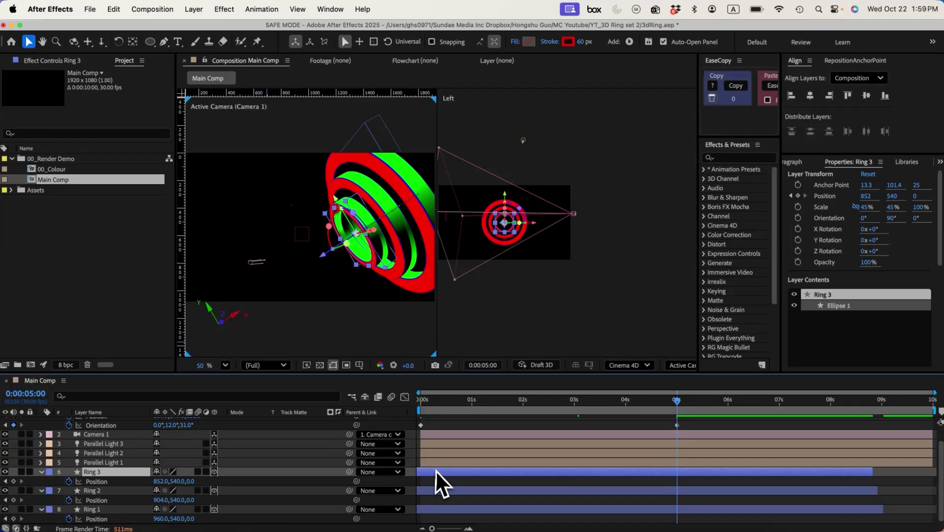
pyautogui.keyDown('shift'); pyautogui.click(449, 511); pyautogui.keyUp('shift')
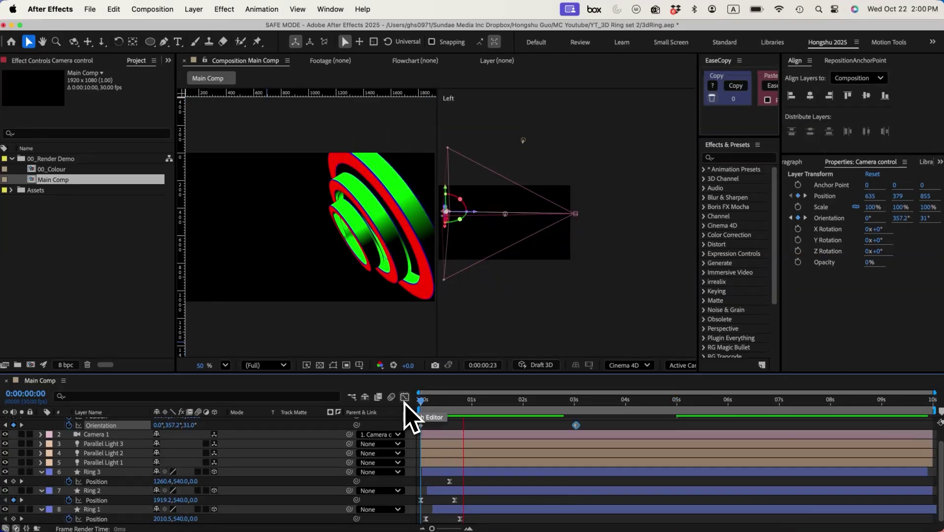
pyautogui.press('space')
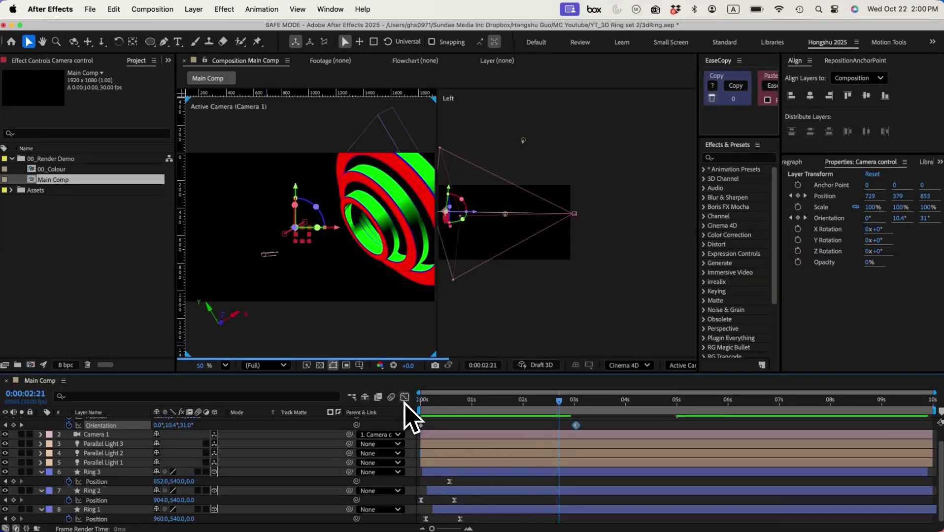
# Pre-compose all eight layers into a new composition named Ring Animation, moving all attributes into it.
pyautogui.scroll(2, 109, 474)
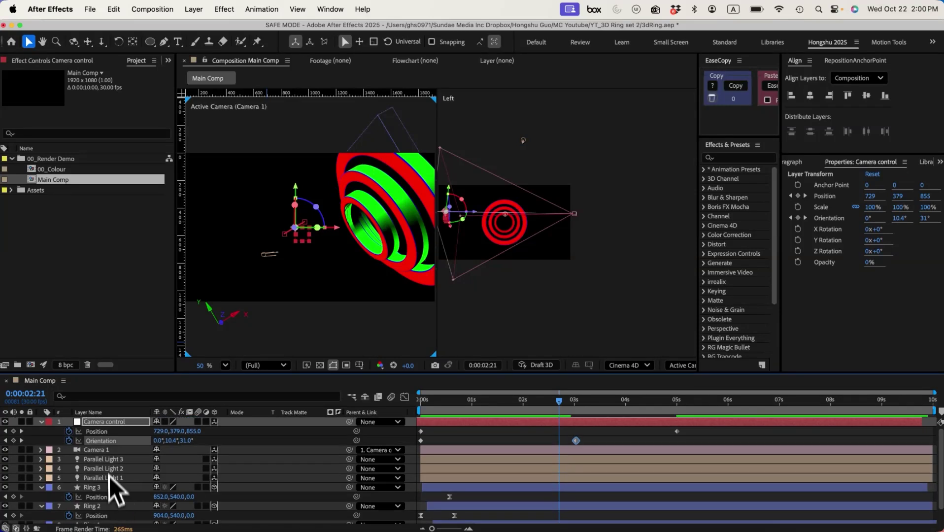
pyautogui.scroll(-2, 107, 438)
pyautogui.keyDown('shift'); pyautogui.click(99, 510); pyautogui.keyUp('shift')
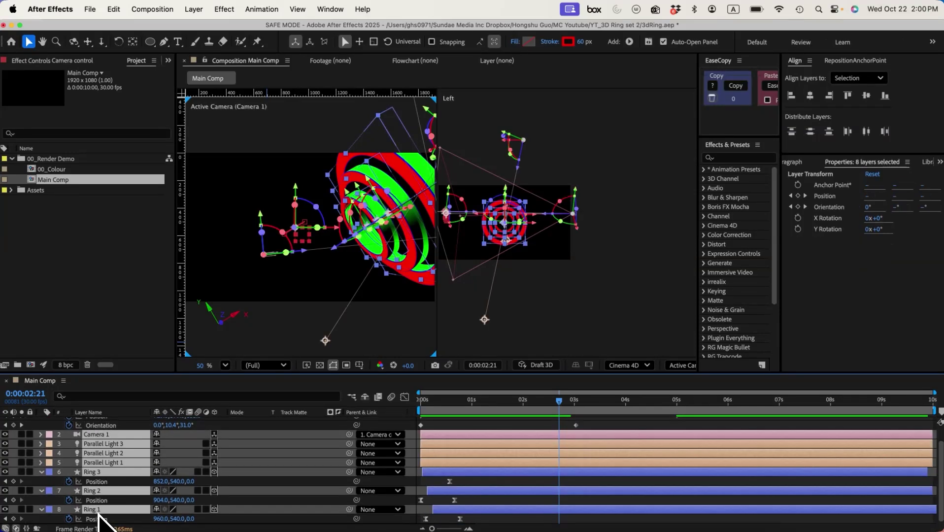
pyautogui.press('super+shift+c')
pyautogui.write('Ring')
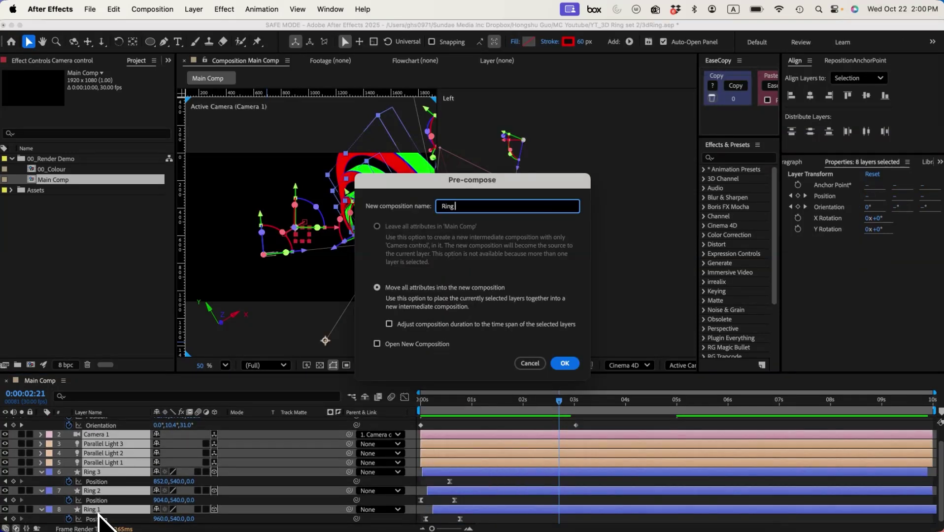
pyautogui.write(' Animation')
pyautogui.press('Return')
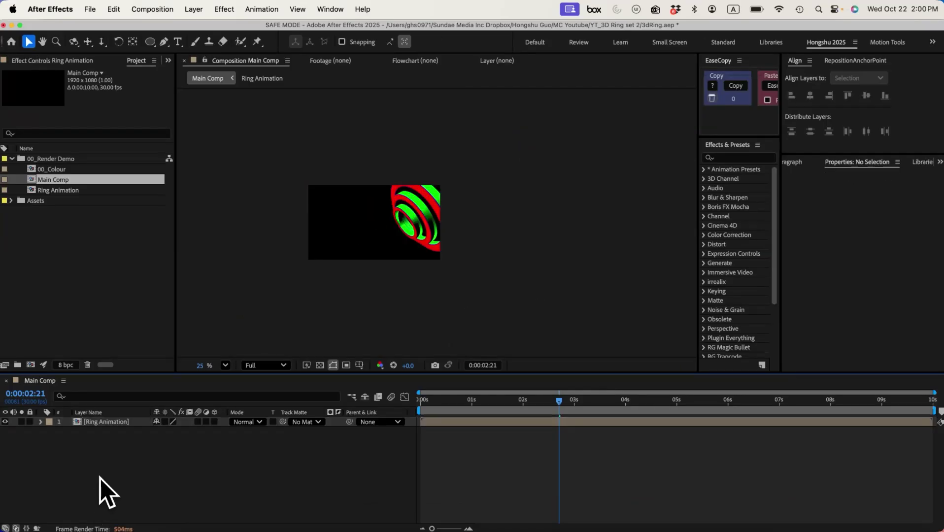
# Create a new 1920 x 1080 px solid layer named bg1 in Main Comp.
pyautogui.press('super+equal')
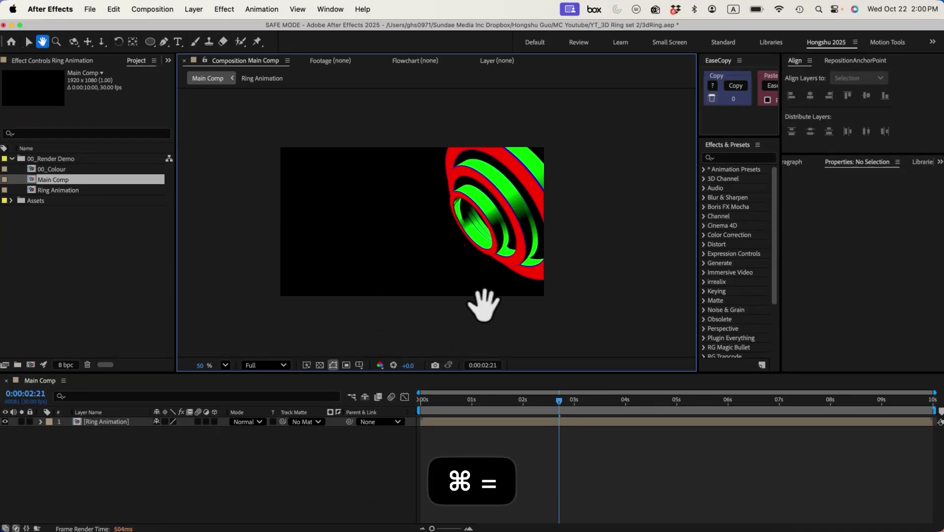
pyautogui.moveTo(384, 307); pyautogui.dragTo(484, 306)
pyautogui.click(197, 11)
pyautogui.moveTo(210, 30)
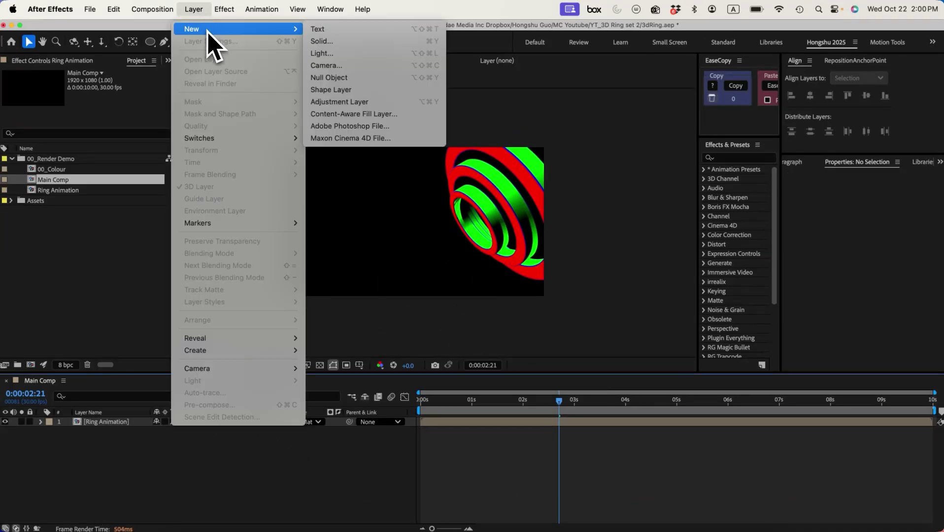
pyautogui.click(331, 42)
pyautogui.write('b')
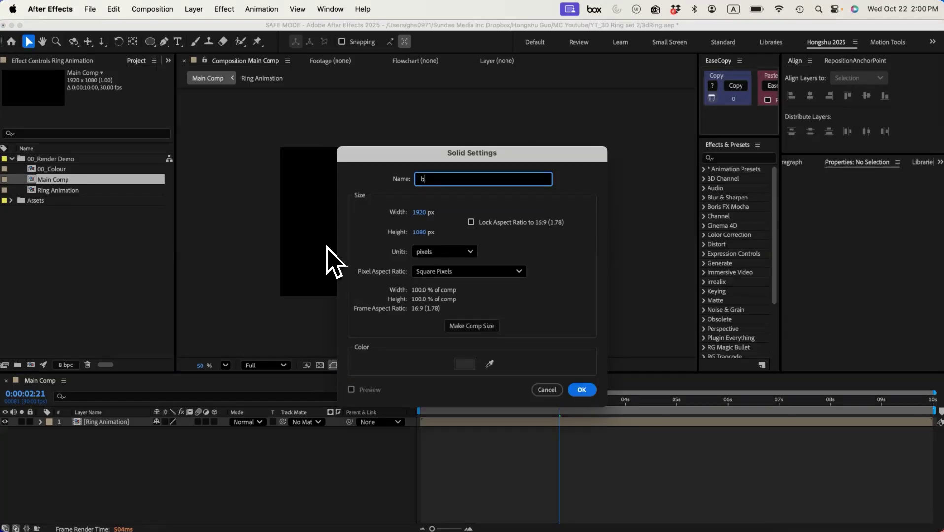
pyautogui.write('g1')
pyautogui.press('Return')
# Apply the Gradient Ramp effect to the bg1 solid and set its ramp shape to Radial Ramp.
pyautogui.click(739, 158)
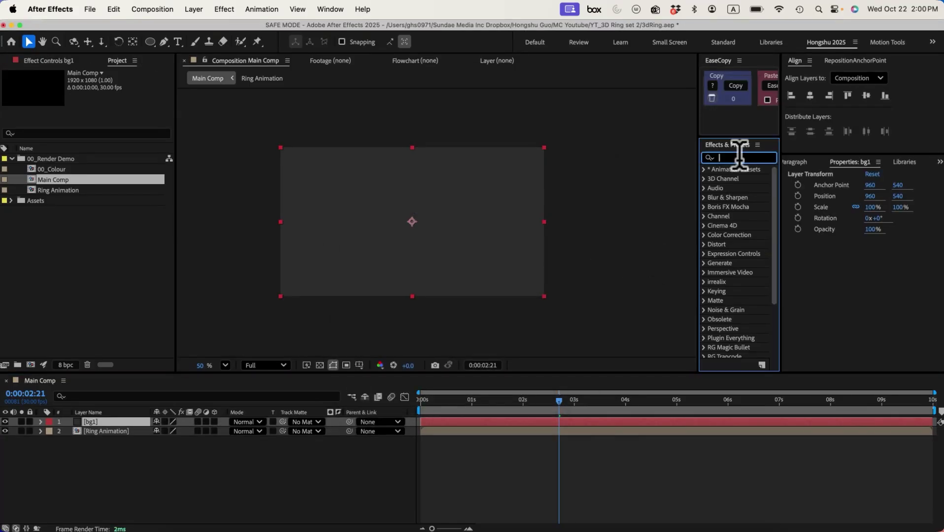
pyautogui.write('gradient ramp')
pyautogui.doubleClick(744, 178)
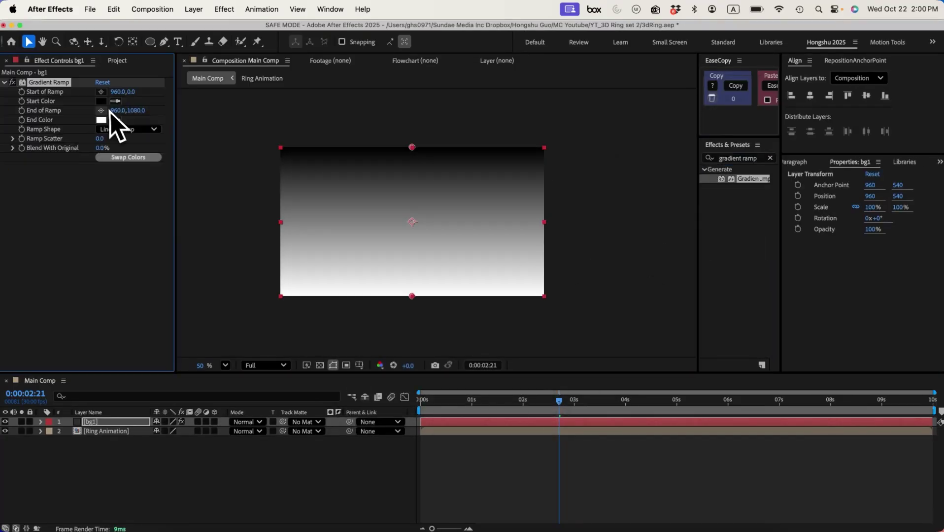
pyautogui.click(119, 153)
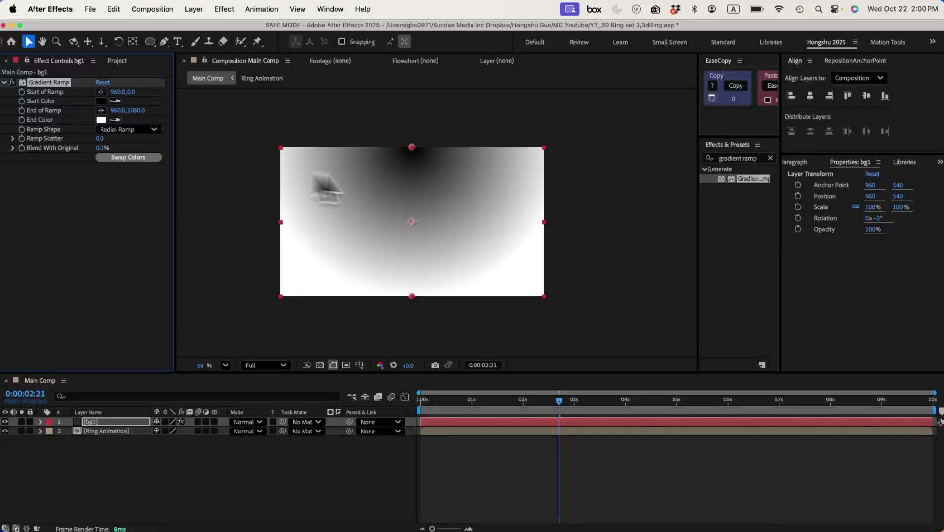
# Place bg1's ramp start at 2432, -244 and its end at 1088, 896, and swap the ramp colors.
pyautogui.moveTo(413, 147); pyautogui.dragTo(614, 114)
pyautogui.click(128, 157)
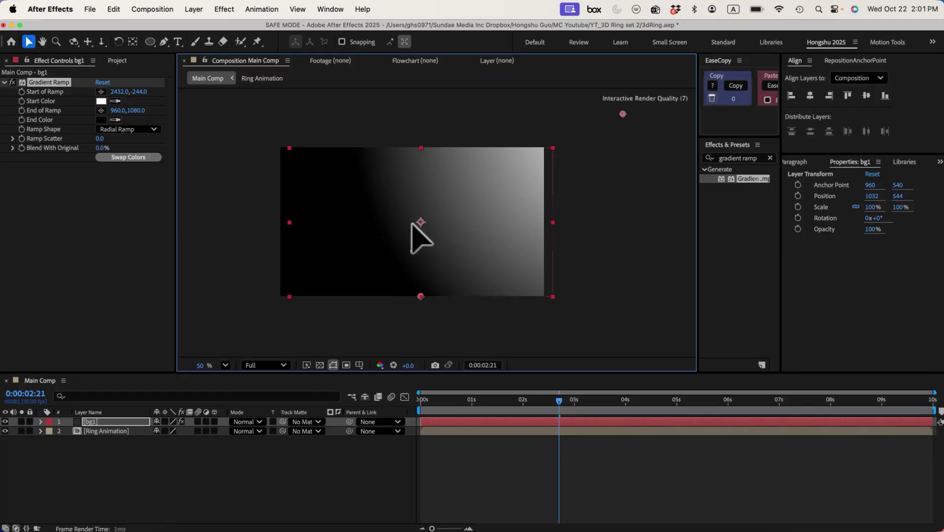
pyautogui.press('super+z')
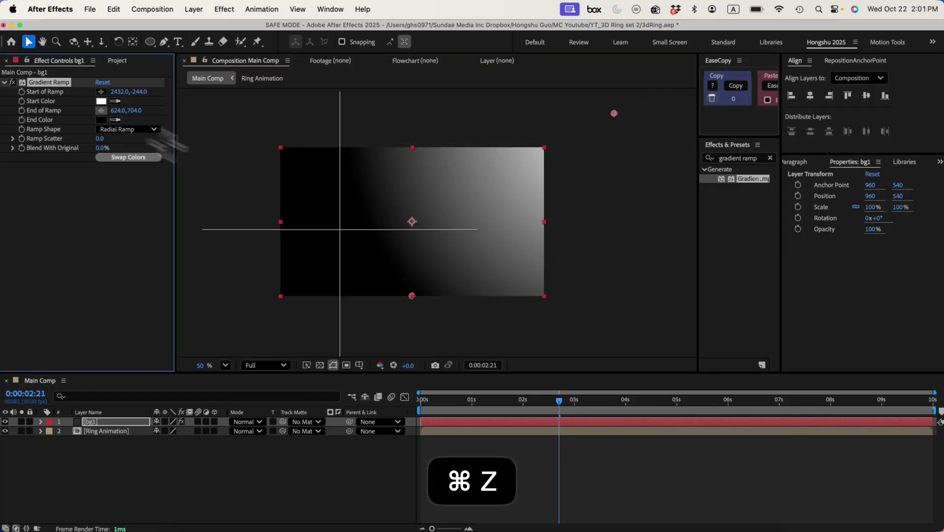
pyautogui.moveTo(412, 296); pyautogui.dragTo(429, 272)
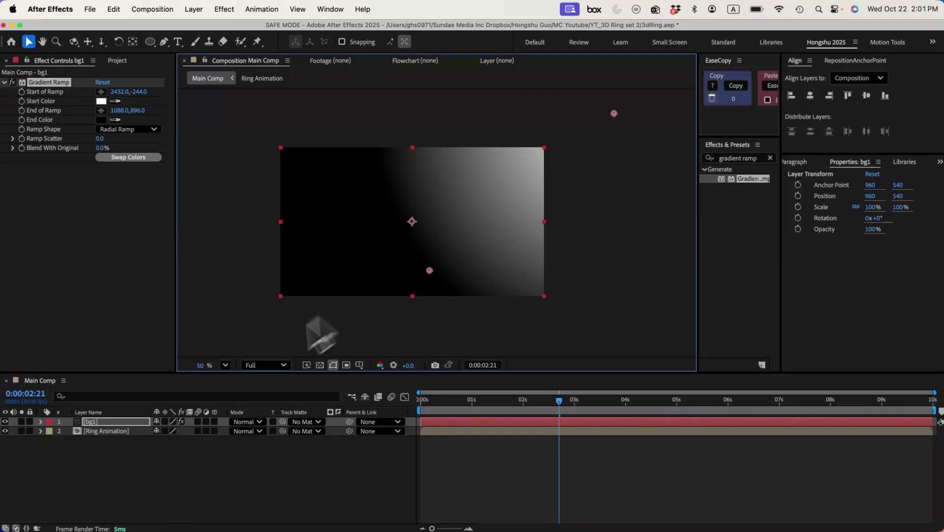
# Duplicate the bg1 layer and set the upper copy's ramp start color to a light blue.
pyautogui.click(104, 423)
pyautogui.press('super+d')
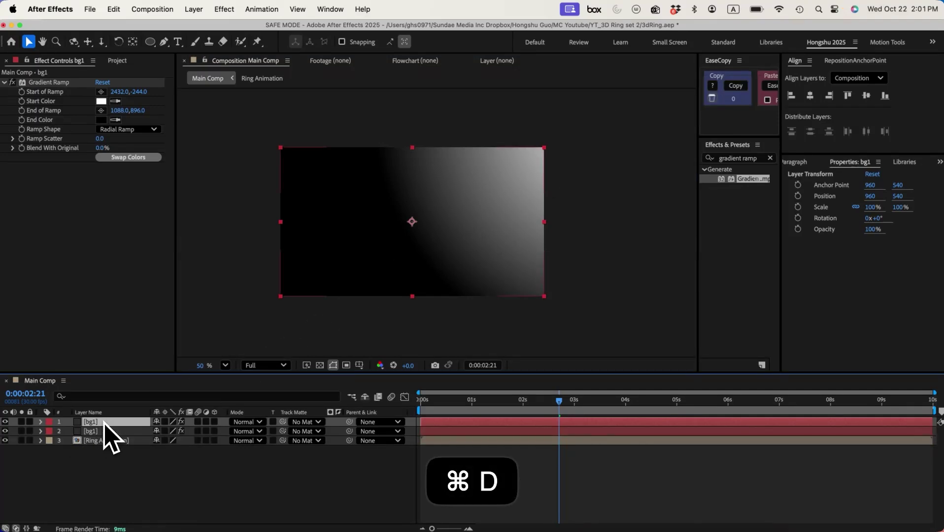
pyautogui.click(102, 101)
pyautogui.click(501, 263)
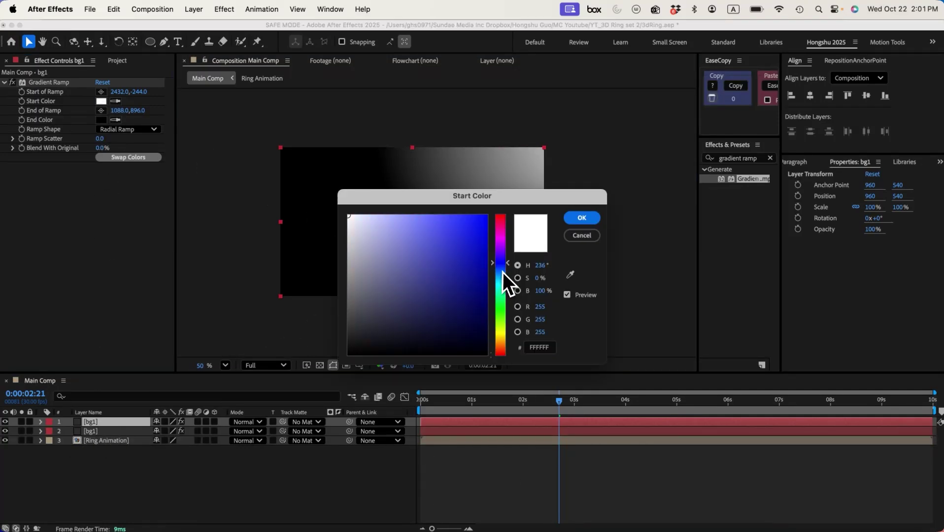
pyautogui.moveTo(435, 217); pyautogui.dragTo(436, 202)
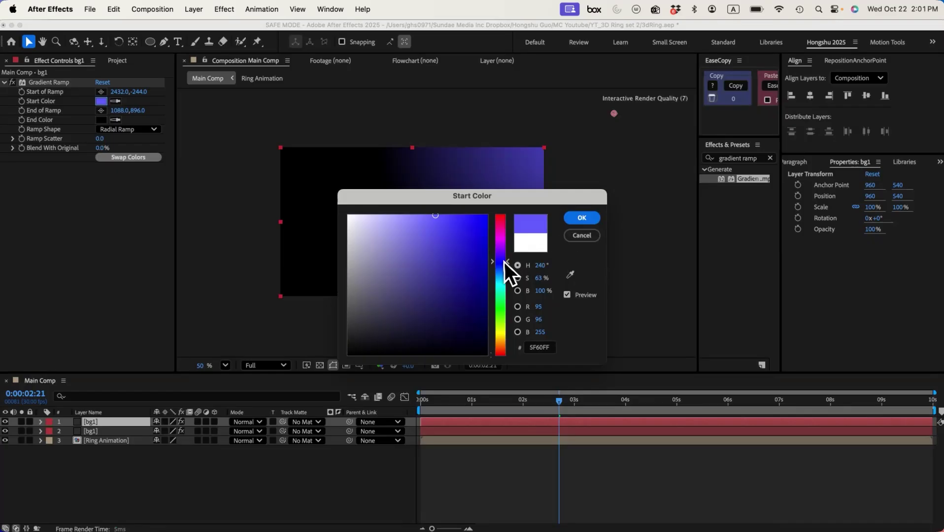
pyautogui.moveTo(504, 262); pyautogui.dragTo(502, 272)
pyautogui.click(578, 221)
# Set the ramp end color of the upper bg1 layer to a very dark navy blue.
pyautogui.click(102, 120)
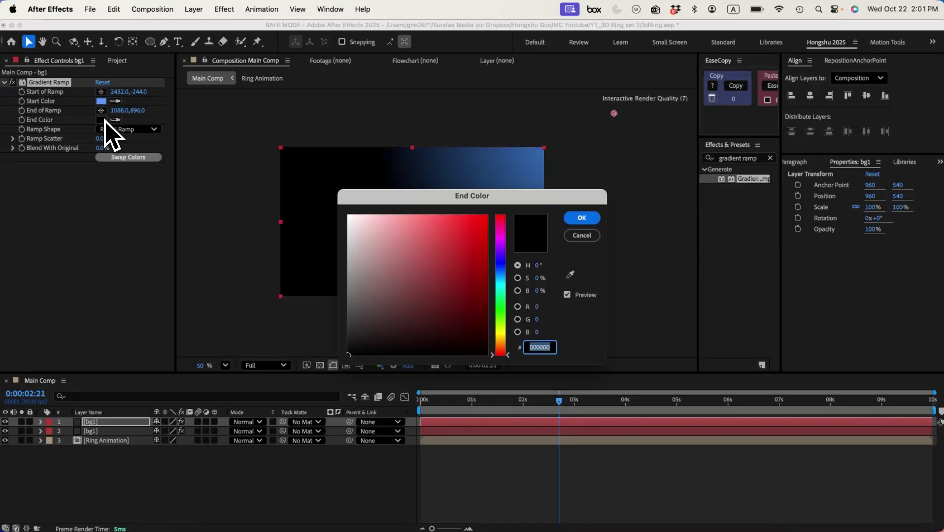
pyautogui.click(501, 268)
pyautogui.moveTo(488, 305); pyautogui.dragTo(487, 335)
pyautogui.click(578, 219)
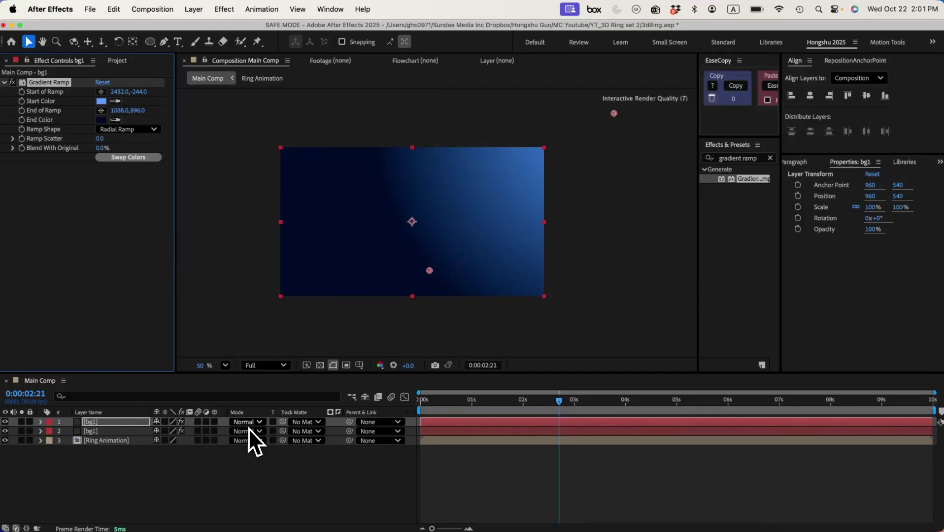
# Set the upper bg1 layer's blending mode to Overlay and move its ramp end to 960, 1108.
pyautogui.click(248, 426)
pyautogui.click(273, 244)
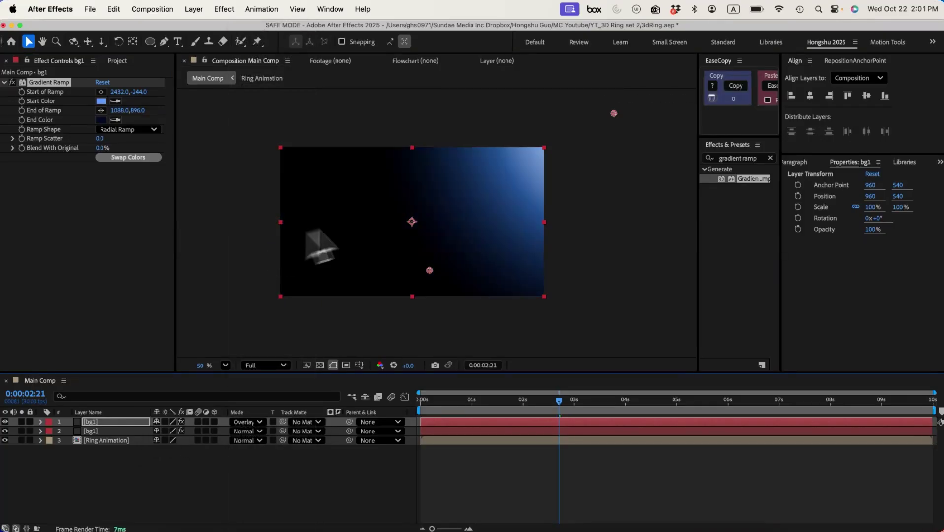
pyautogui.moveTo(429, 271); pyautogui.dragTo(412, 299)
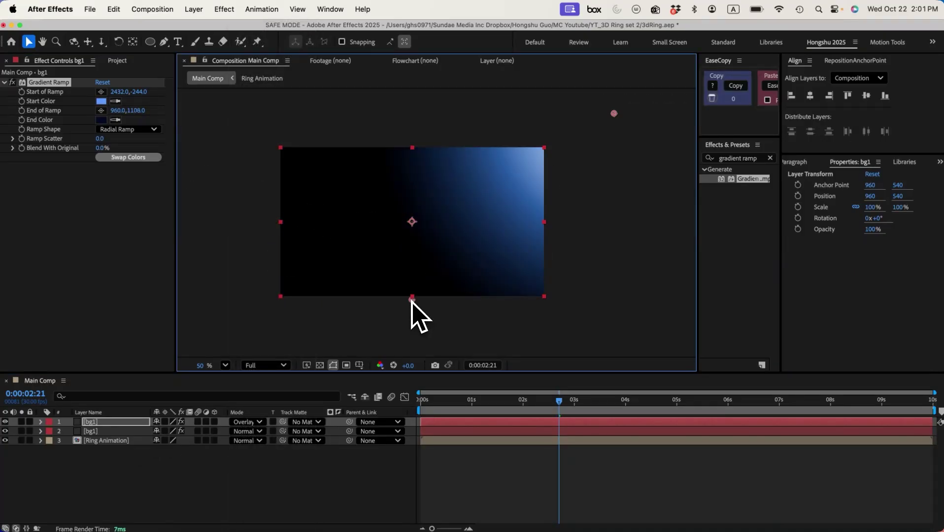
# Move both bg1 layers beneath the Ring Animation layer.
pyautogui.keyDown('shift'); pyautogui.click(90, 431); pyautogui.keyUp('shift')
pyautogui.moveTo(90, 432); pyautogui.dragTo(101, 473)
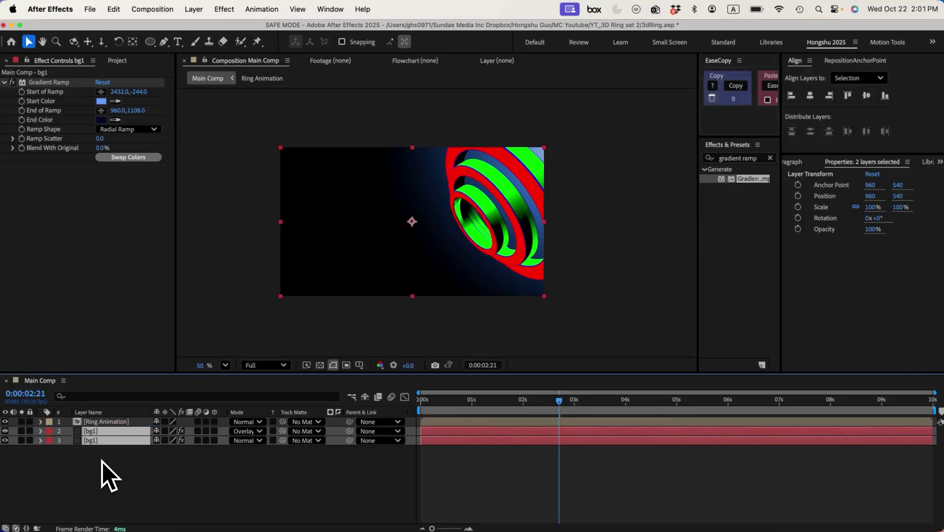
pyautogui.click(431, 269)
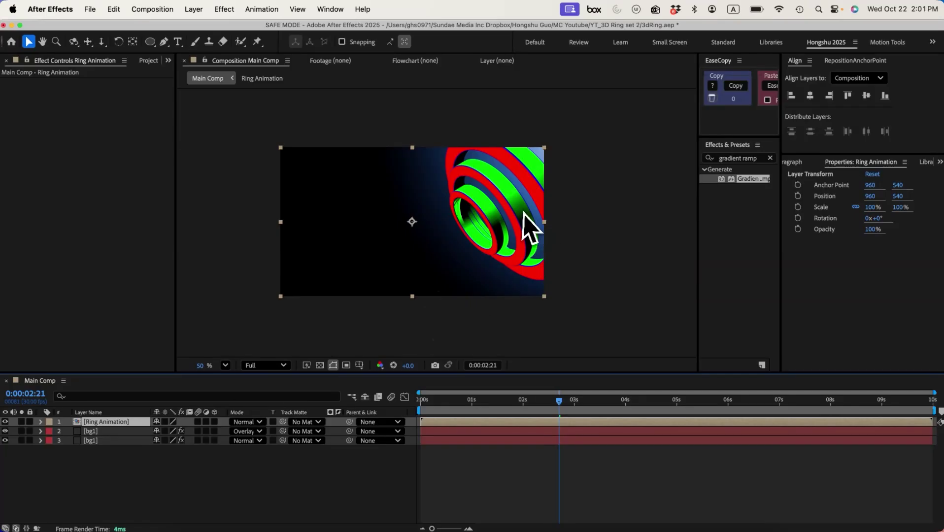
# Create a solid named Red- highlight above the other layers and apply the Gradient Ramp effect to it.
pyautogui.click(211, 333)
pyautogui.click(194, 9)
pyautogui.moveTo(204, 27)
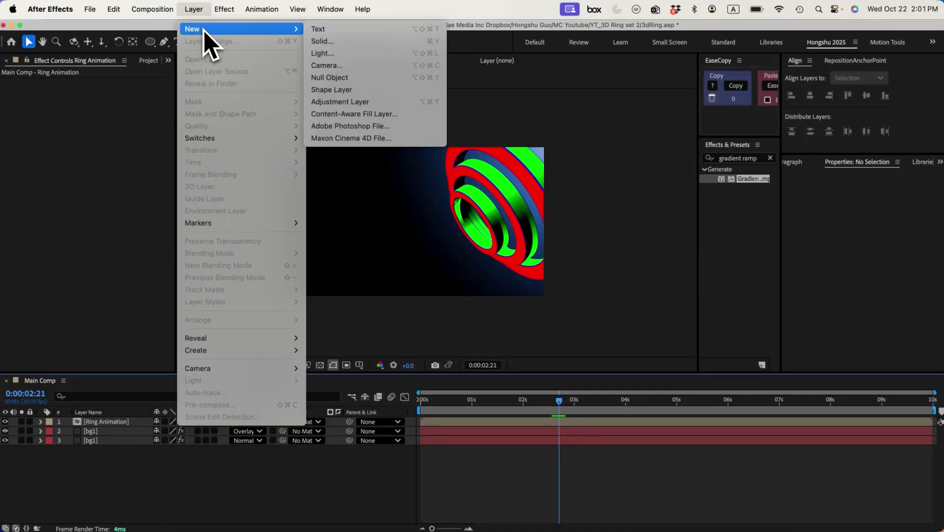
pyautogui.click(357, 47)
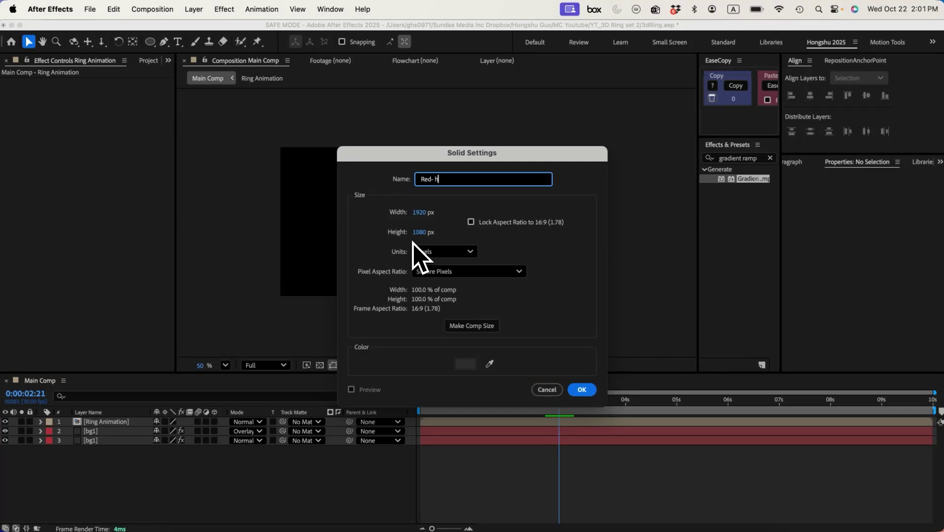
pyautogui.press('Return')
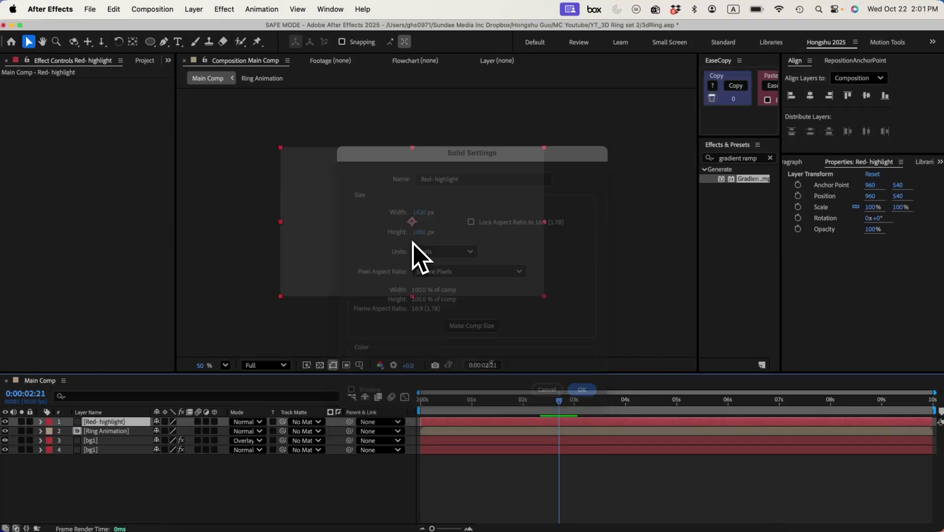
pyautogui.doubleClick(739, 180)
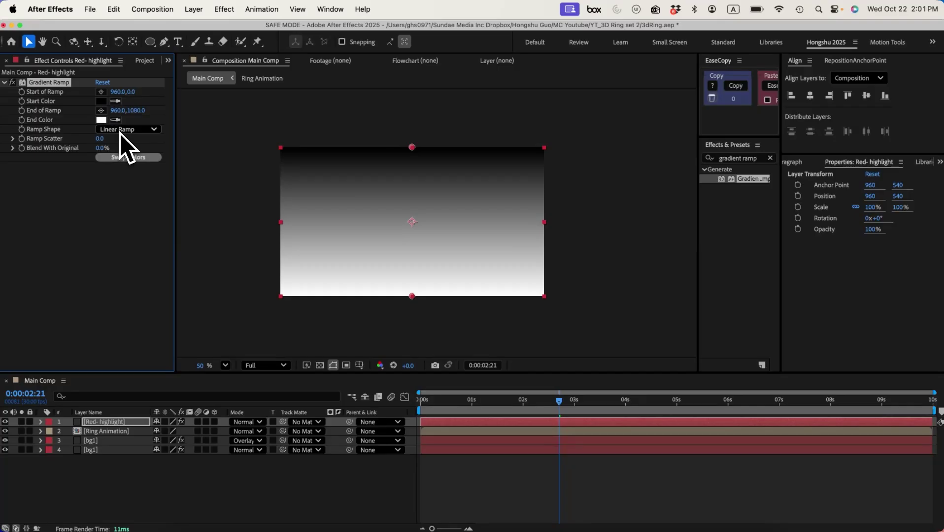
# Swap the Red- highlight layer's ramp colors and set the ramp end color to medium gray 9F9F9F.
pyautogui.click(123, 157)
pyautogui.click(104, 101)
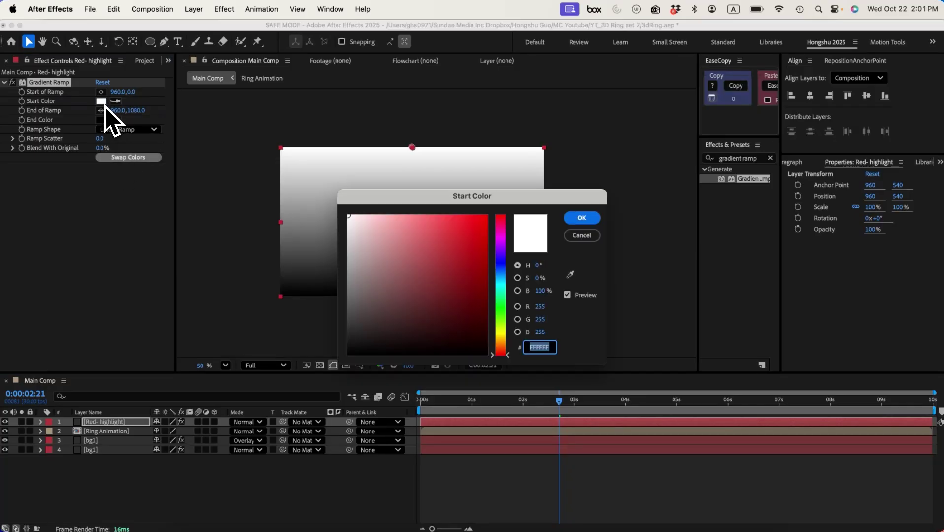
pyautogui.click(588, 223)
pyautogui.click(101, 120)
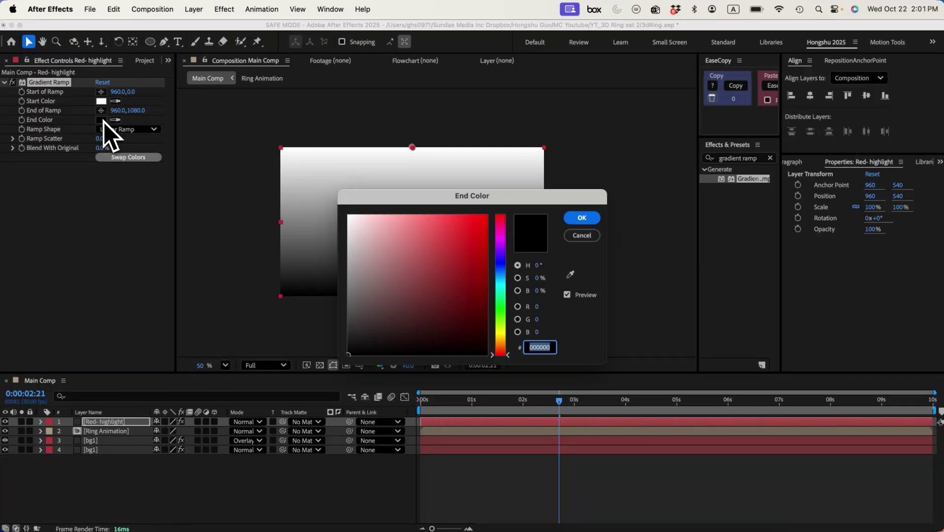
pyautogui.moveTo(356, 282); pyautogui.dragTo(327, 266)
pyautogui.click(581, 218)
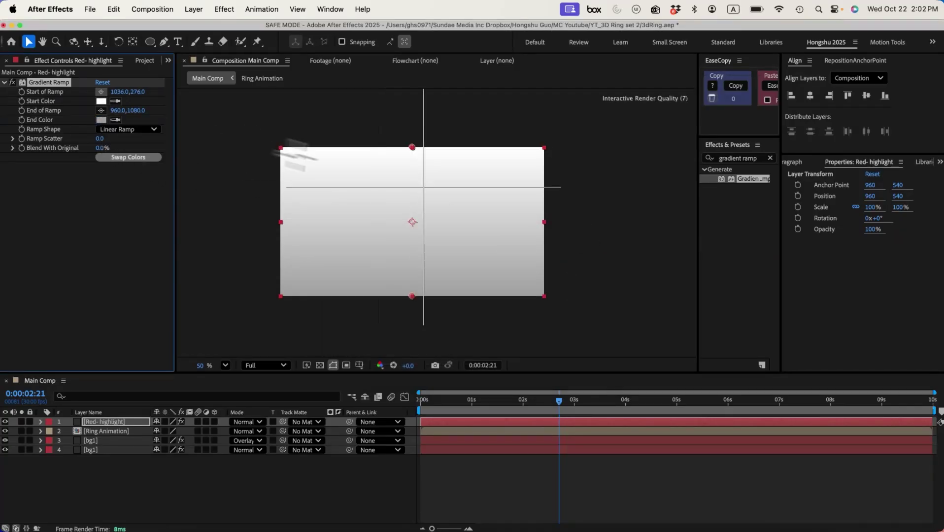
# Place the Red- highlight ramp's start at about 1052, 152 and its end at about 1816, 836.
pyautogui.moveTo(413, 147); pyautogui.dragTo(424, 168)
pyautogui.click(101, 111)
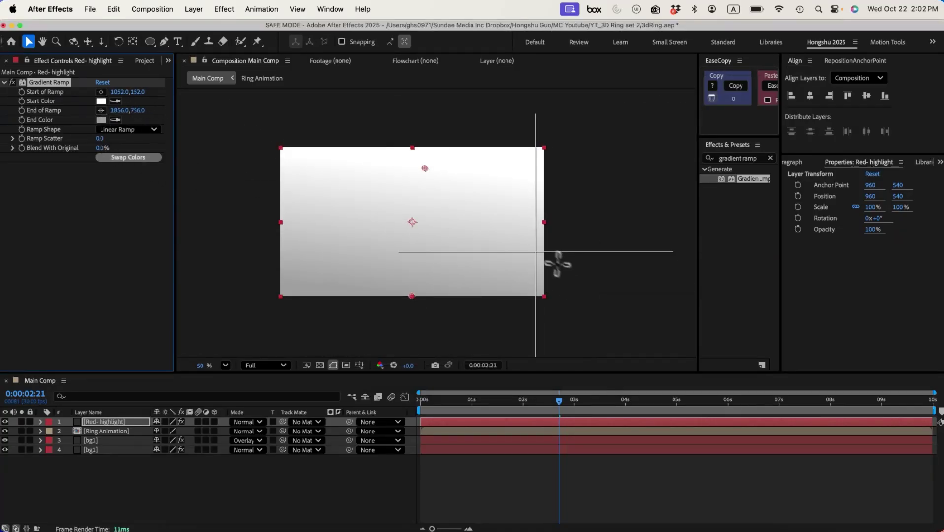
pyautogui.click(530, 262)
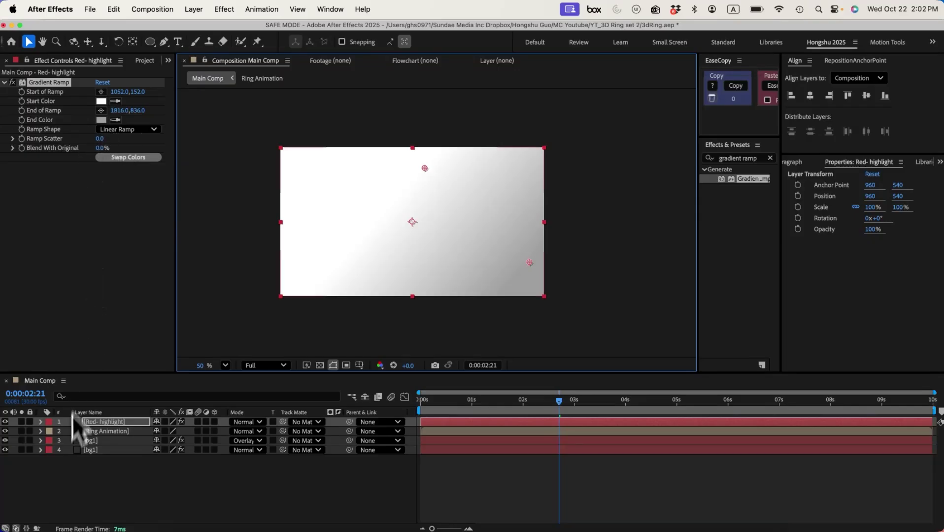
# Apply Set Matte to Red- highlight, using the Red Channel of the Ring Animation layer with Effects & Masks as the source.
pyautogui.click(739, 158)
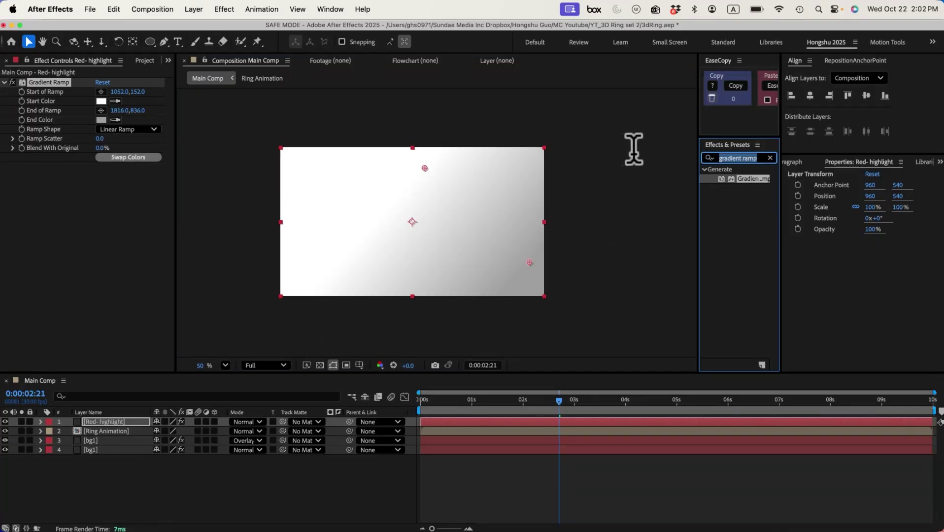
pyautogui.write('set mat')
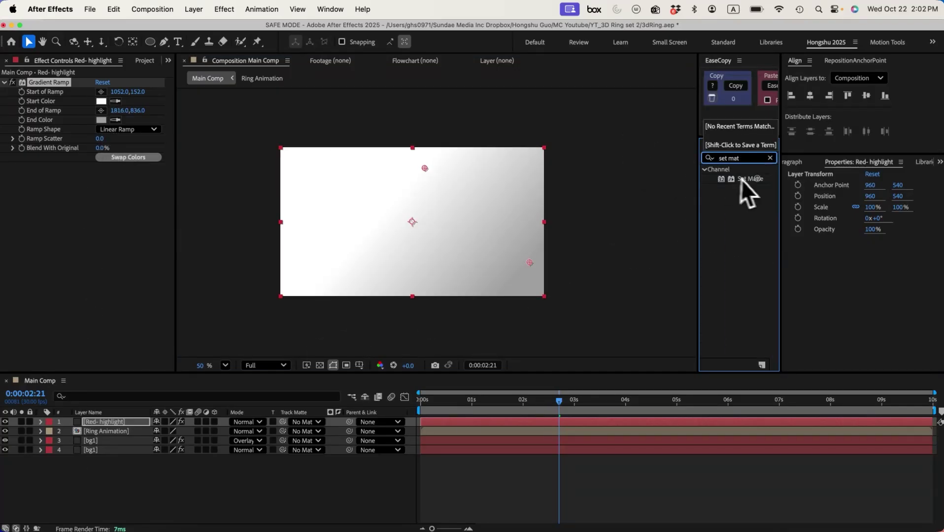
pyautogui.doubleClick(744, 179)
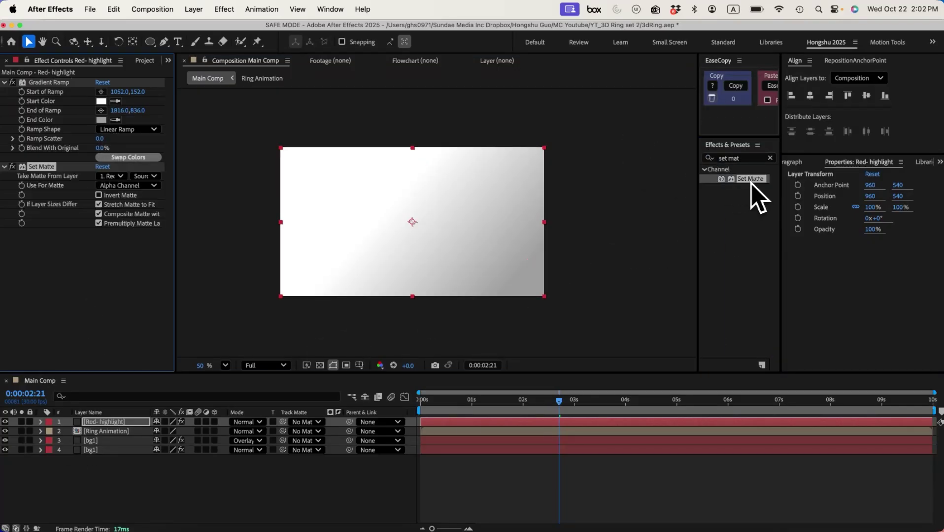
pyautogui.click(111, 185)
pyautogui.click(122, 200)
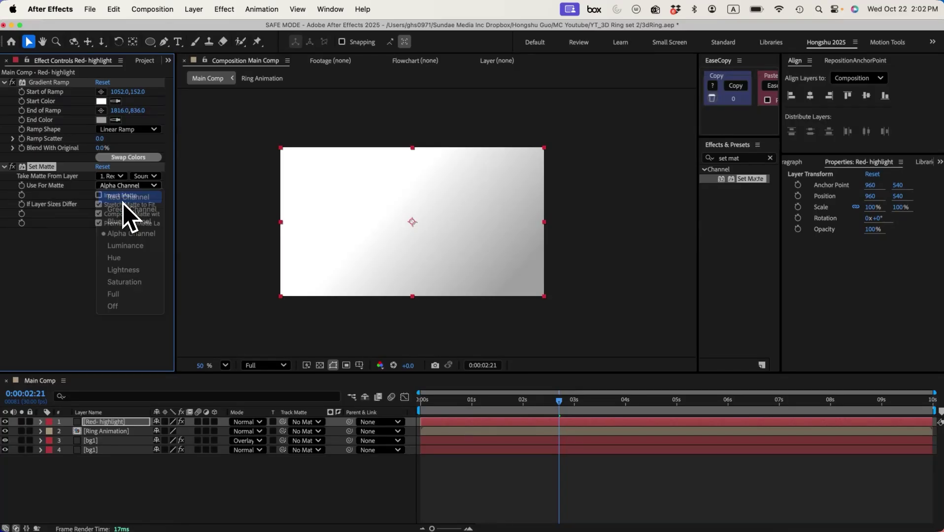
pyautogui.click(113, 178)
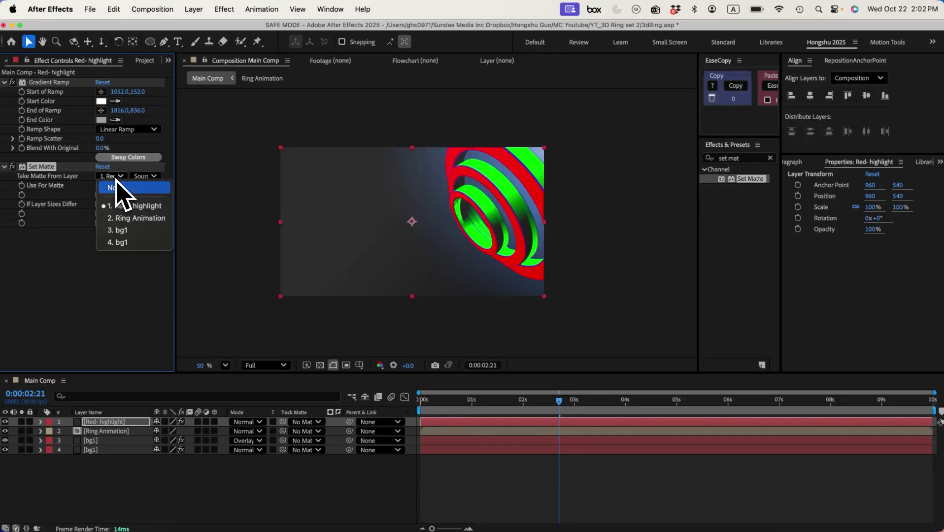
pyautogui.click(124, 222)
pyautogui.click(145, 176)
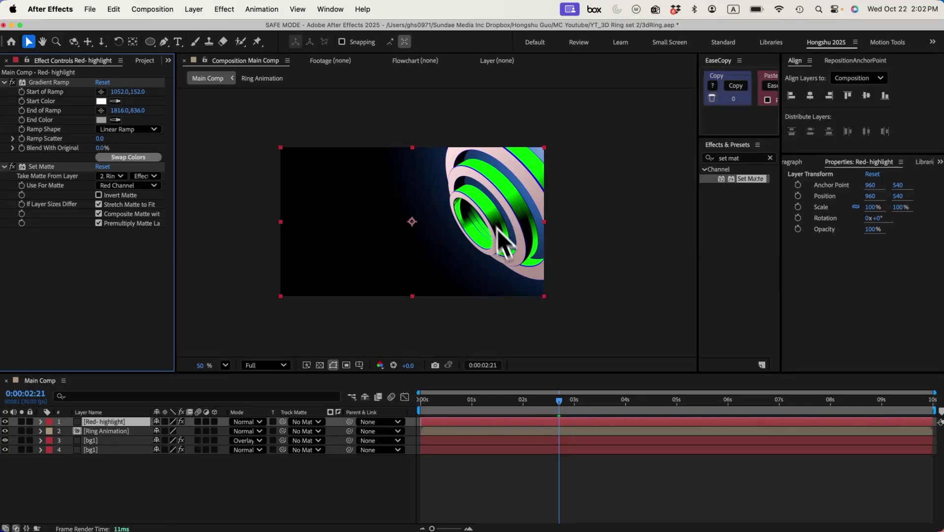
# Duplicate Red- highlight as Blue- highlight, using the Blue Channel for its matte and swapped ramp colors.
pyautogui.click(101, 423)
pyautogui.press('super+d')
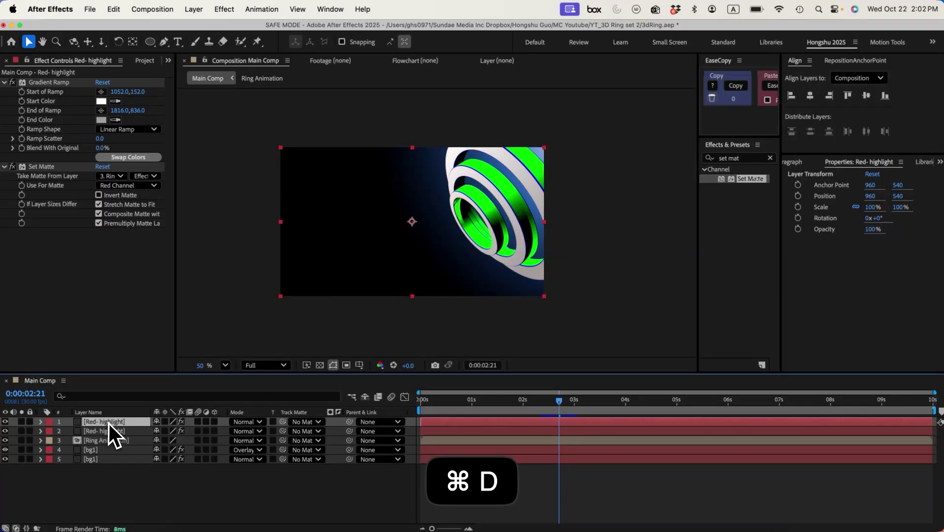
pyautogui.press('Return')
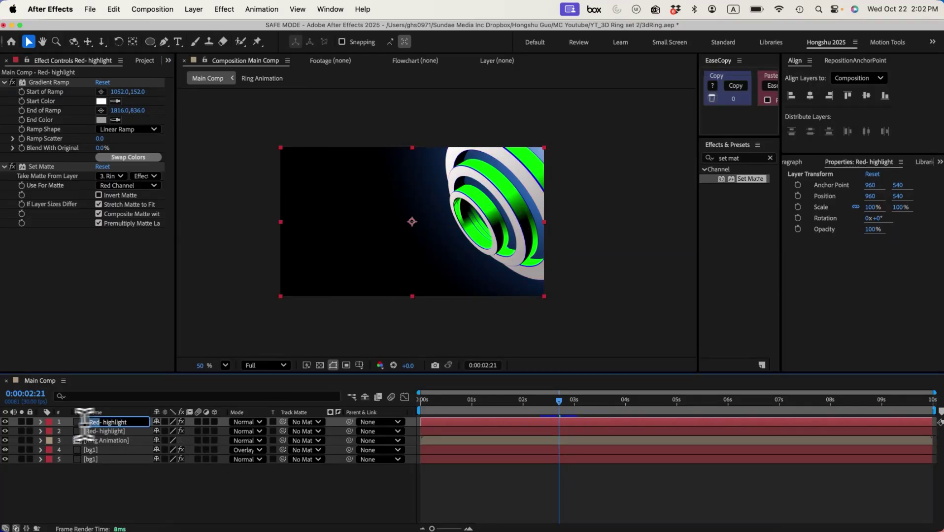
pyautogui.press('Return')
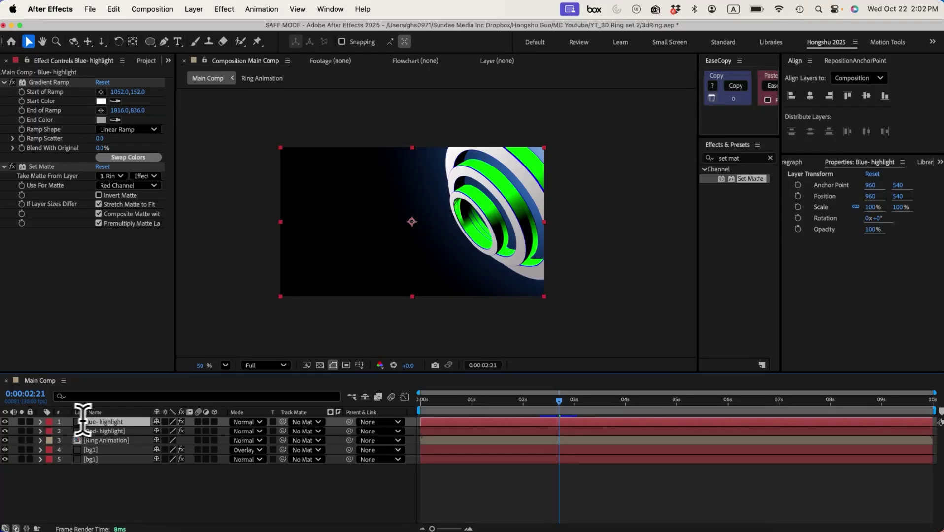
pyautogui.click(118, 186)
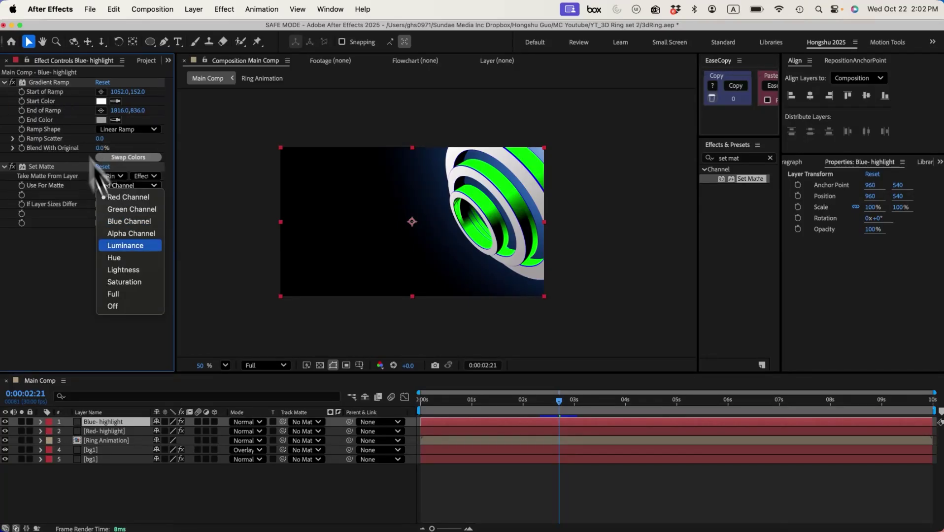
pyautogui.click(128, 222)
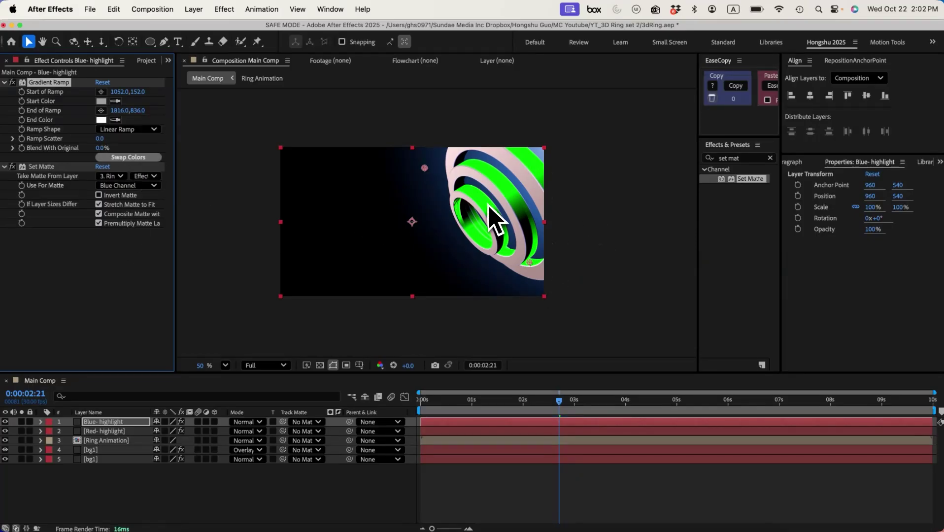
# Duplicate the Blue- highlight layer and rename the copy Green - Full.
pyautogui.click(97, 428)
pyautogui.press('super+d')
pyautogui.press('Return')
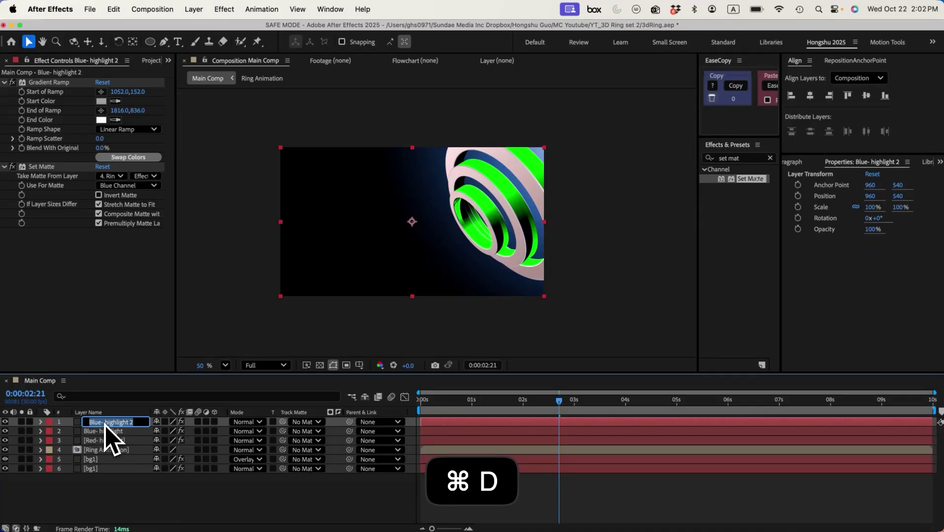
pyautogui.write('G')
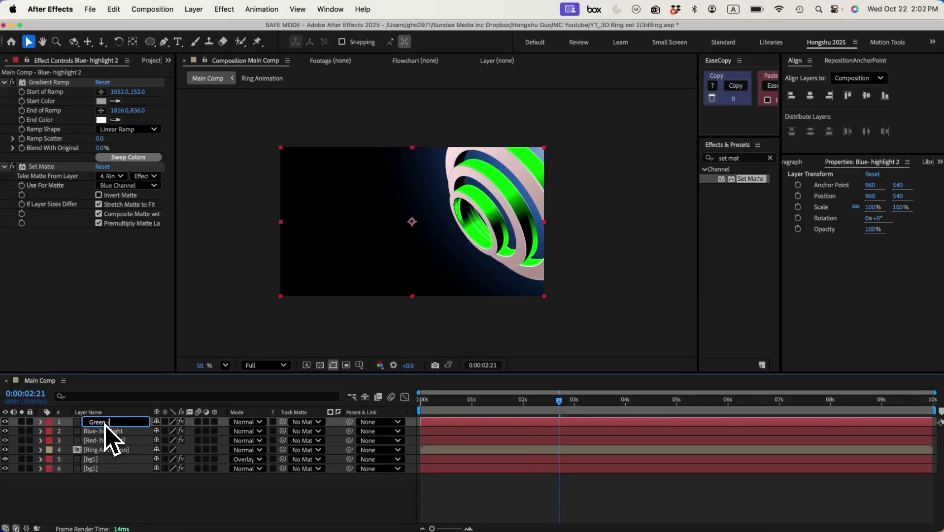
pyautogui.write('reen - Full')
pyautogui.press('Return')
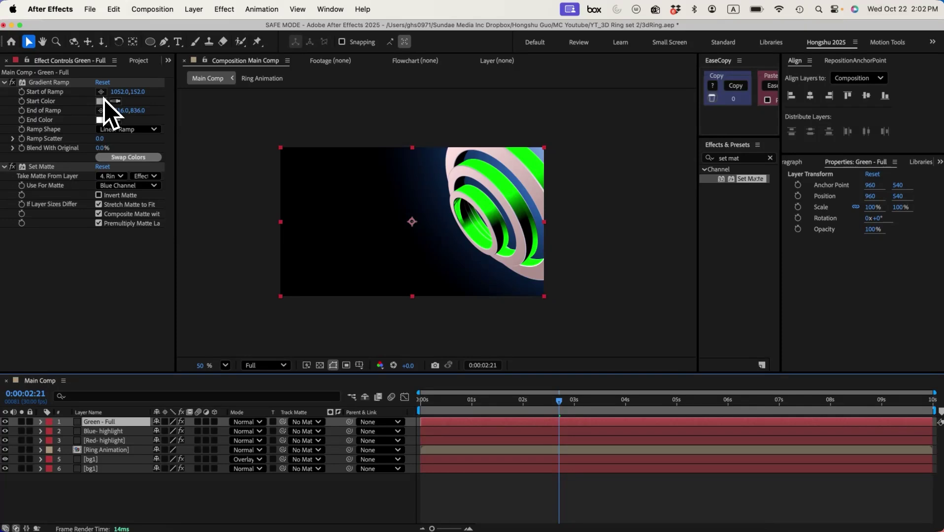
# Swap the Green - Full layer's ramp colors and set the ramp end color to black 000000.
pyautogui.click(121, 161)
pyautogui.click(103, 120)
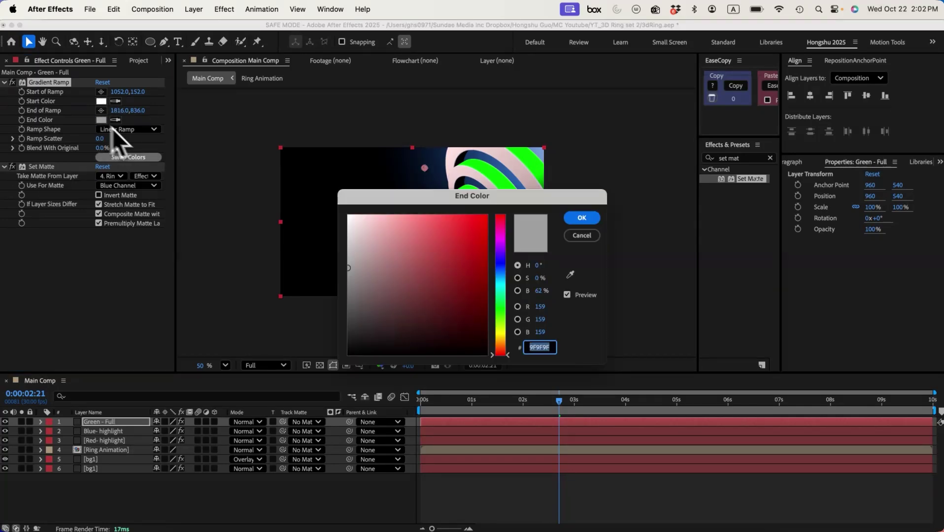
pyautogui.moveTo(369, 306); pyautogui.dragTo(302, 380)
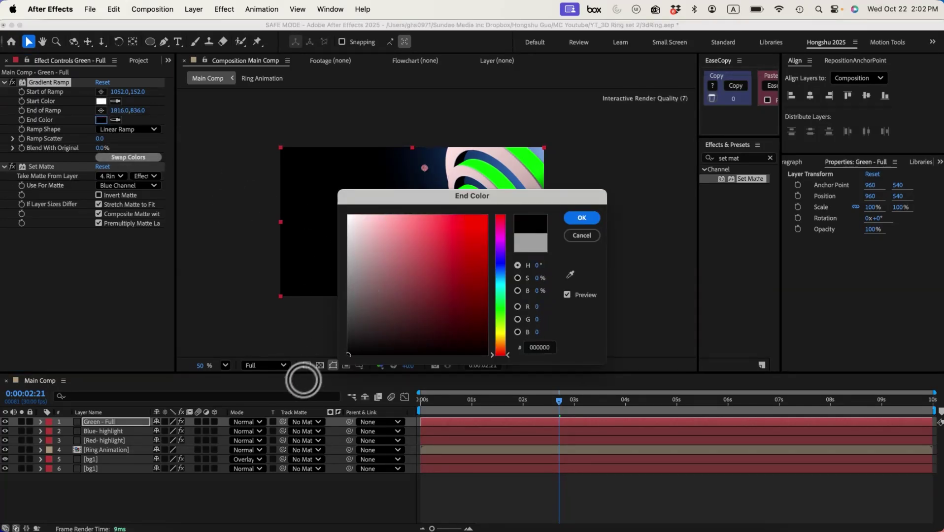
pyautogui.click(583, 220)
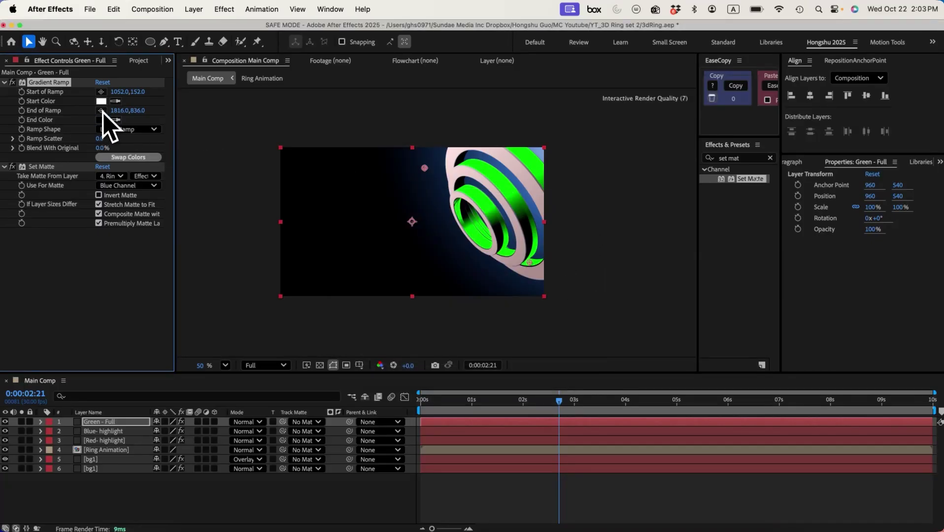
# Set the Green - Full layer's Set Matte effect to use the Green Channel.
pyautogui.click(116, 185)
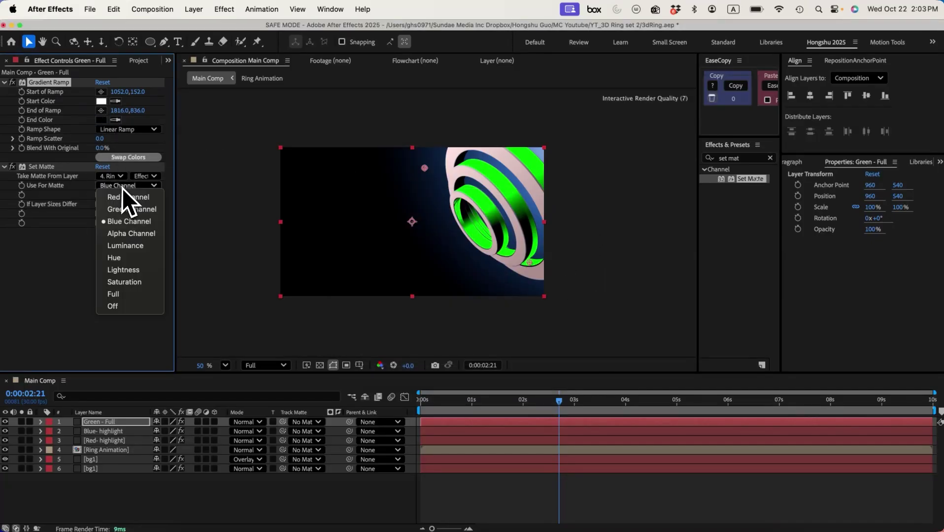
pyautogui.click(122, 213)
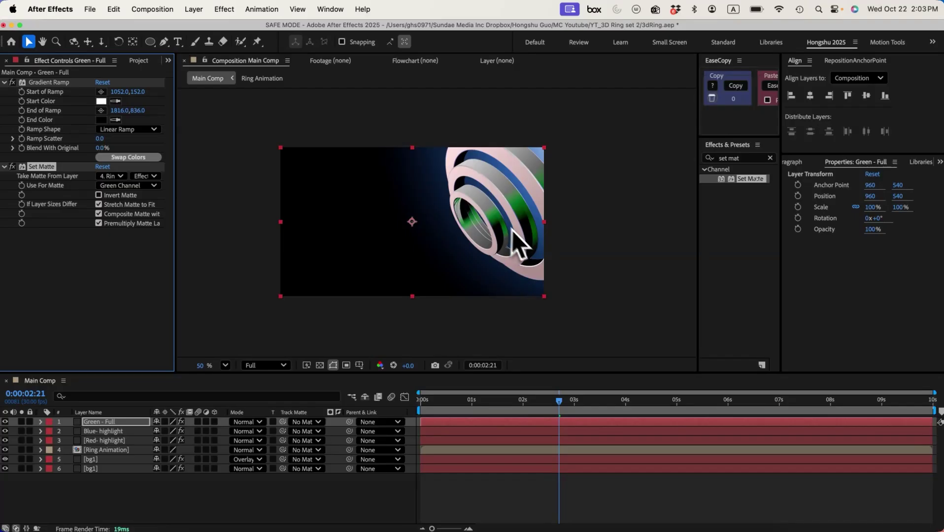
pyautogui.click(110, 489)
# Duplicate the Ring Animation layer and move the copy above all other layers.
pyautogui.click(106, 429)
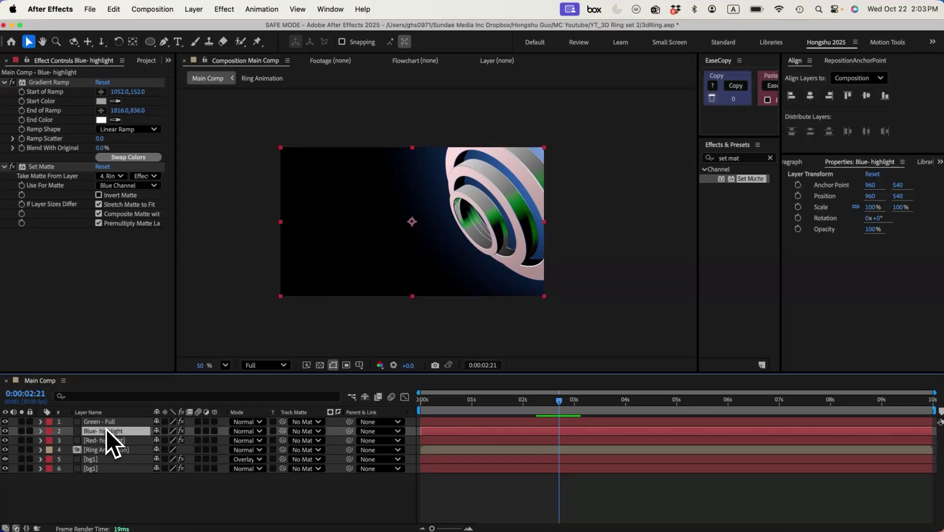
pyautogui.click(101, 425)
pyautogui.click(99, 452)
pyautogui.press('super+d')
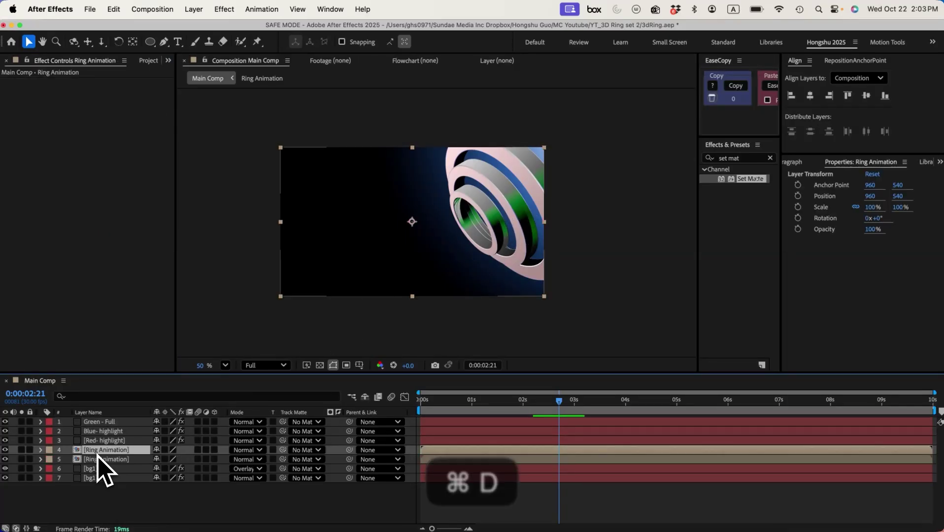
pyautogui.press('super+shift+bracketright')
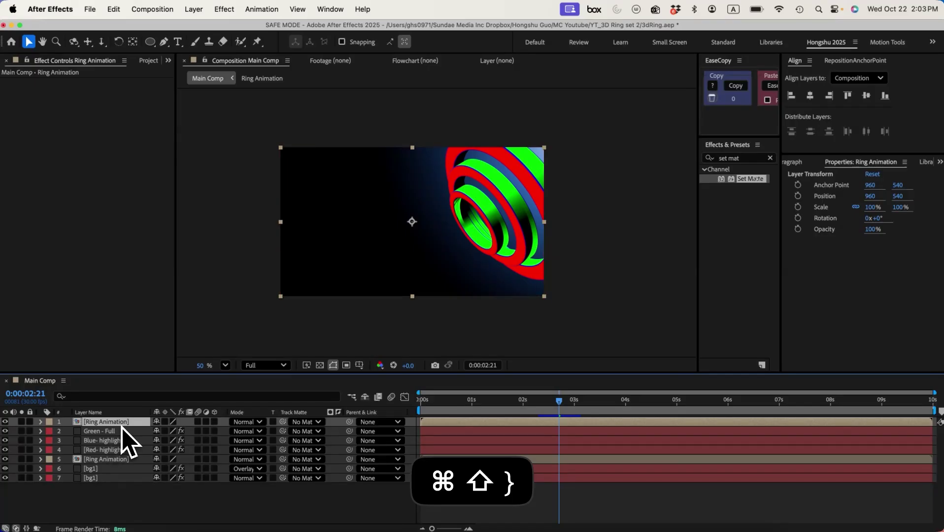
# Rename the topmost Ring Animation copy Ring Animation-Overlay and set its blending mode to Overlay.
pyautogui.press('Return')
pyautogui.press('Right')
pyautogui.write('-O')
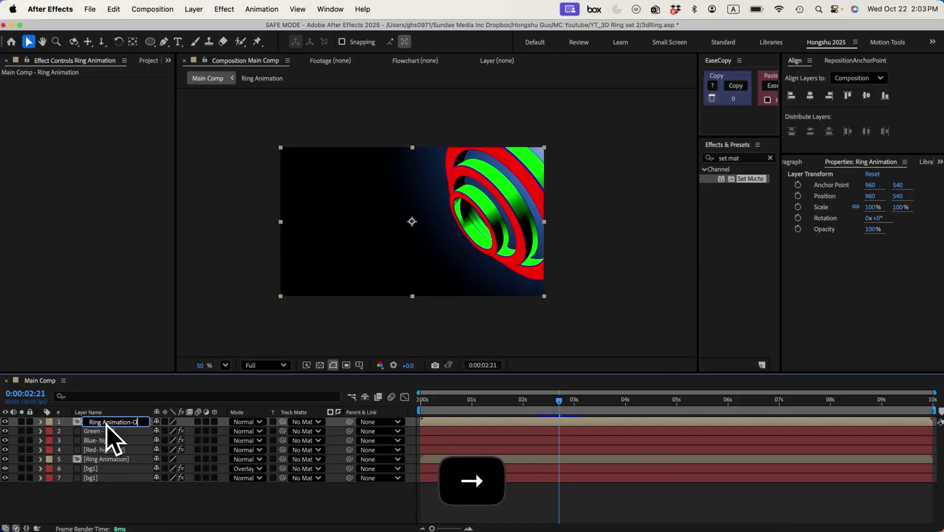
pyautogui.write('verlay')
pyautogui.press('Return')
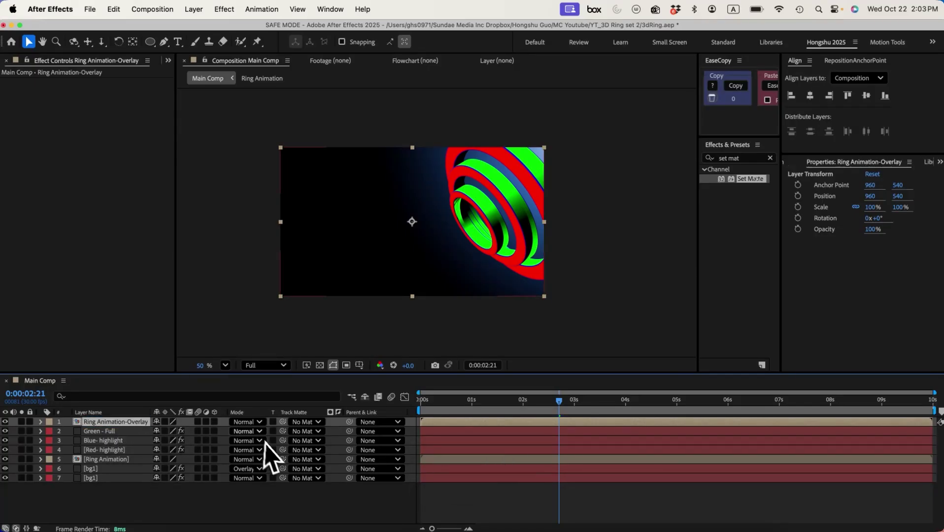
pyautogui.click(244, 422)
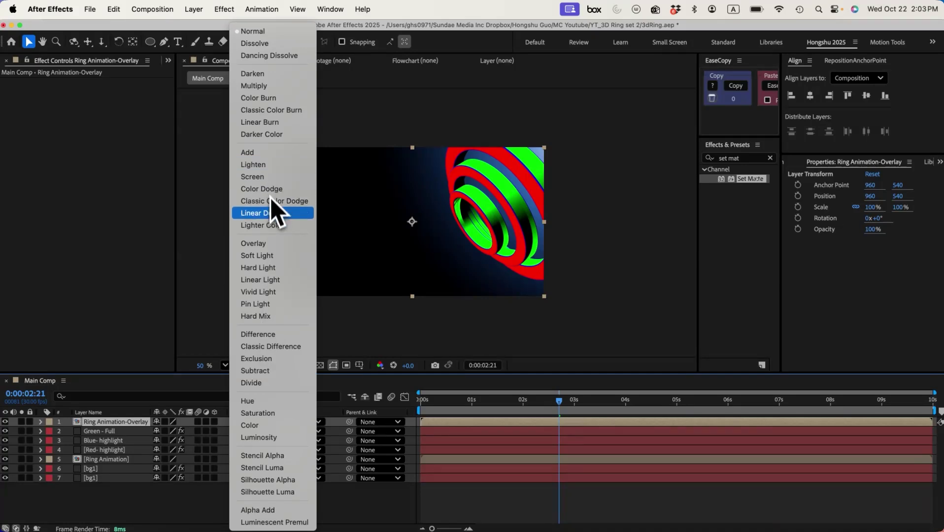
pyautogui.click(265, 246)
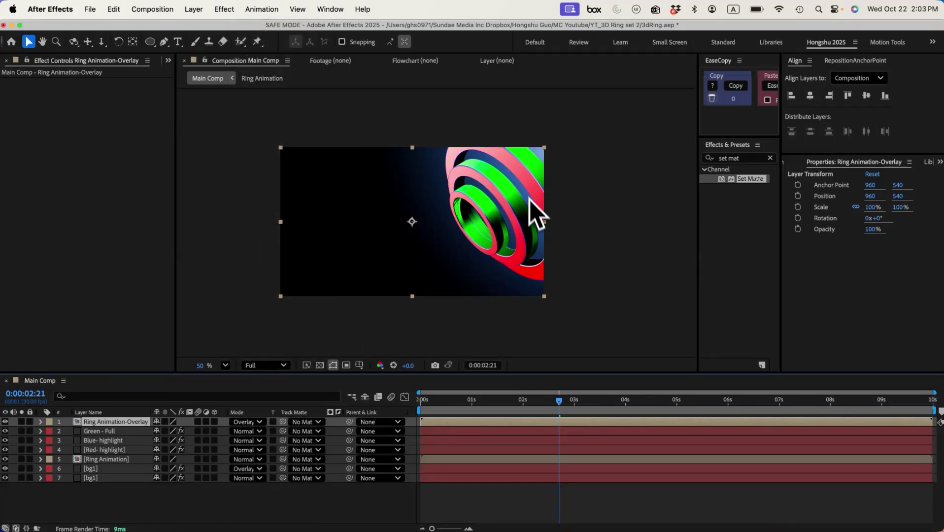
# Apply the CC Toner effect to Ring Animation-Overlay and set its Tones to Pentone.
pyautogui.click(750, 157)
pyautogui.write('cc toner')
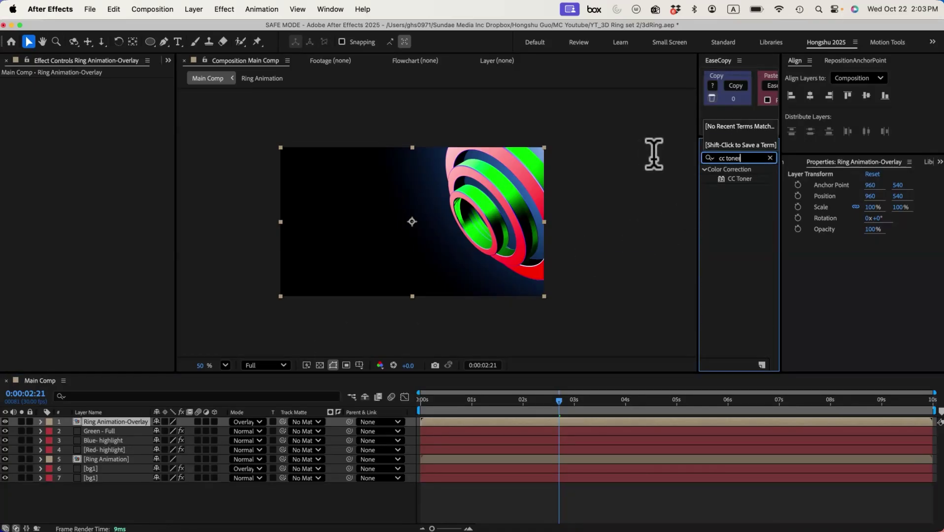
pyautogui.doubleClick(737, 179)
pyautogui.click(124, 92)
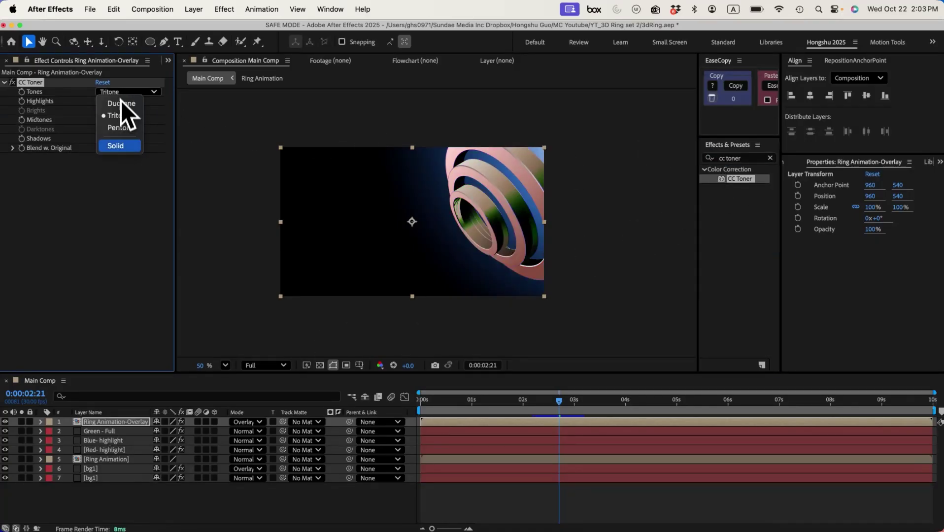
pyautogui.click(121, 127)
# Add the 00_Colour palette composition from the project to the center of Main Comp, above the other layers.
pyautogui.click(168, 60)
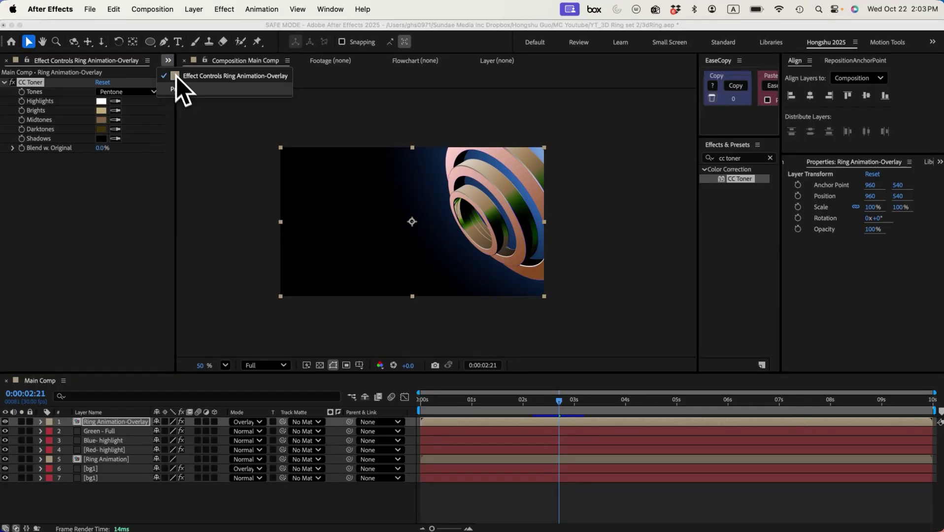
pyautogui.click(178, 80)
pyautogui.click(53, 171)
pyautogui.moveTo(51, 172); pyautogui.dragTo(413, 221)
pyautogui.click(87, 61)
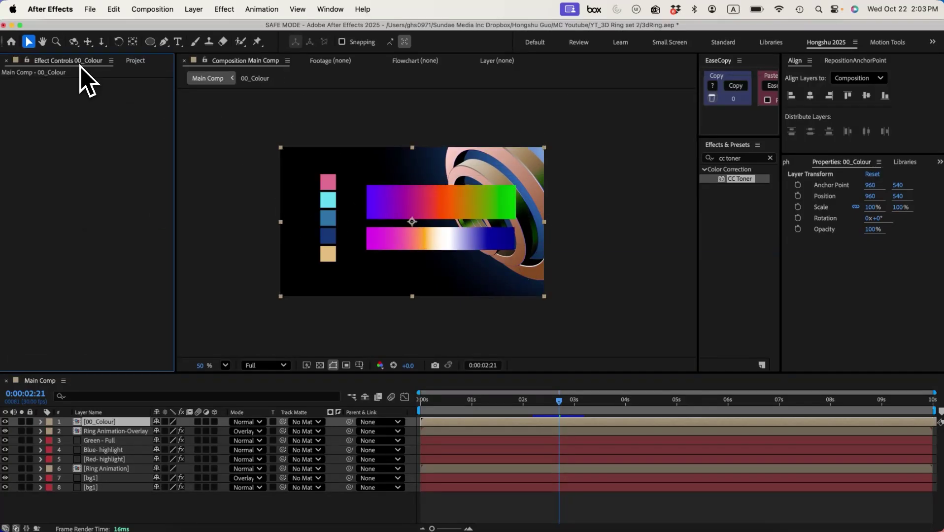
# Sample the palette swatches into Ring Animation-Overlay's CC Toner: Highlights pink, Brights cyan, Midtones blue, Darktones navy and Shadows tan.
pyautogui.click(103, 432)
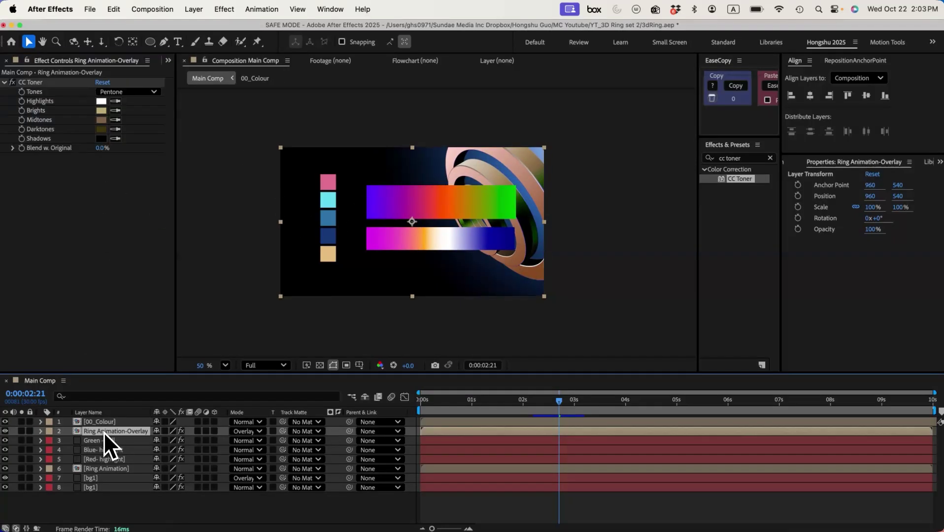
pyautogui.click(115, 101)
pyautogui.click(326, 182)
pyautogui.click(115, 110)
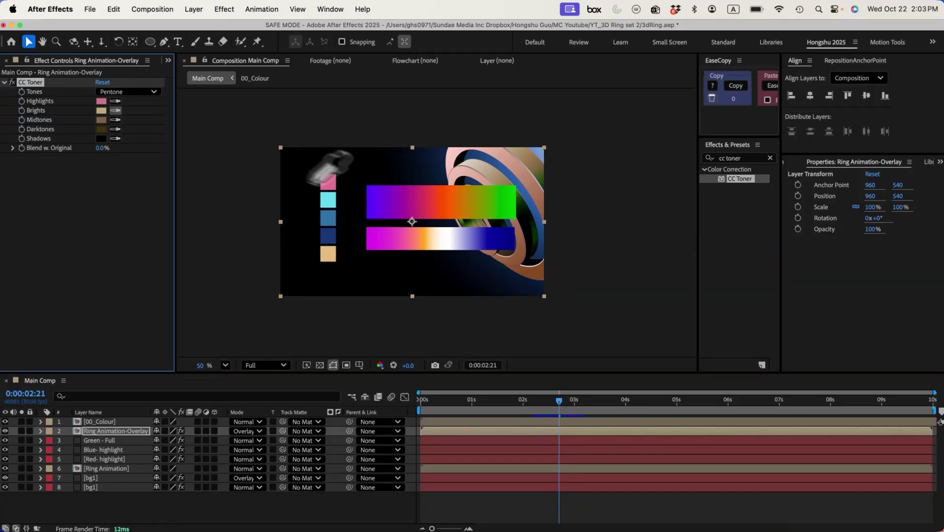
pyautogui.click(328, 199)
pyautogui.click(115, 119)
pyautogui.click(328, 217)
pyautogui.click(116, 129)
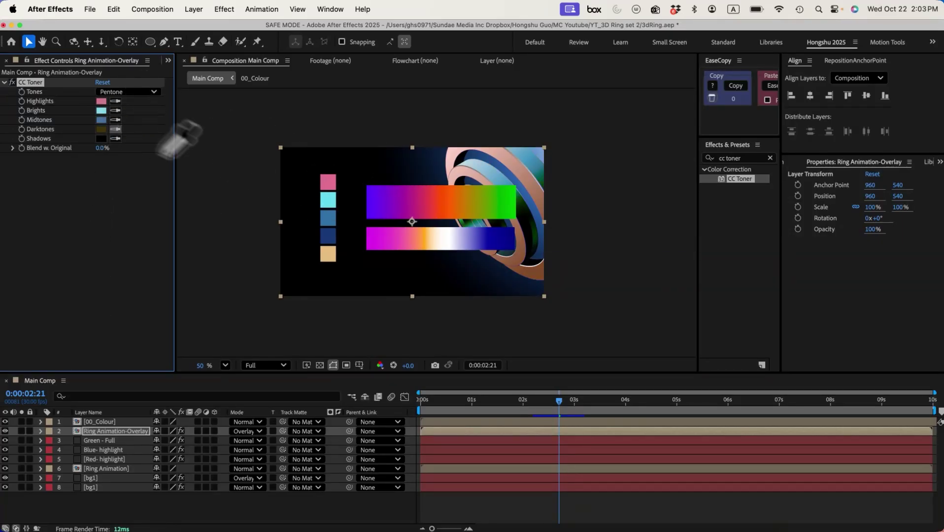
pyautogui.click(328, 236)
pyautogui.click(116, 139)
pyautogui.click(329, 253)
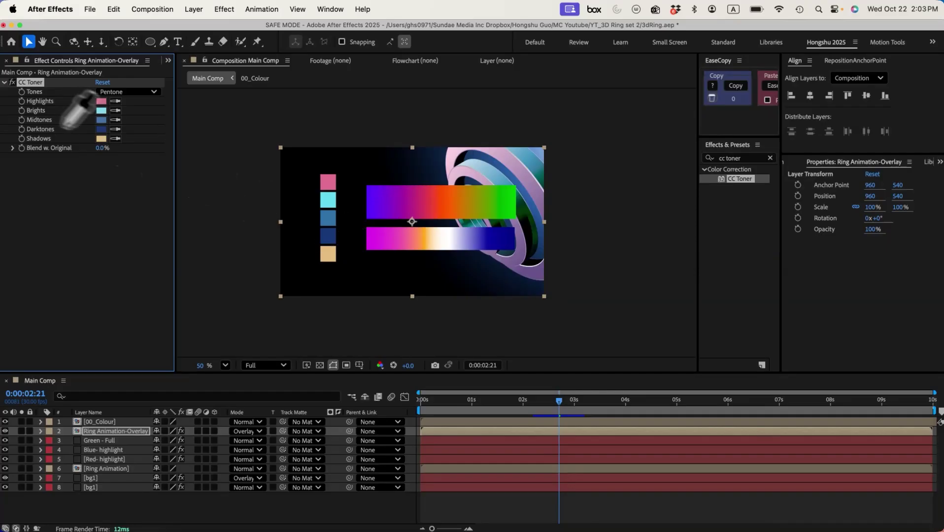
# Hide the 00_Colour layer and add a Gradient Overlay layer style to Ring Animation-Overlay, expanding its settings.
pyautogui.click(99, 423)
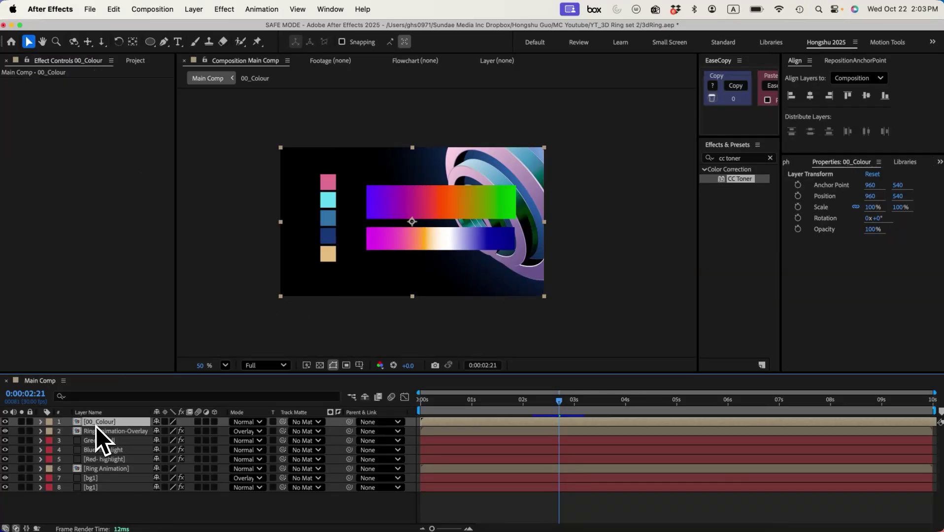
pyautogui.click(5, 422)
pyautogui.click(120, 431)
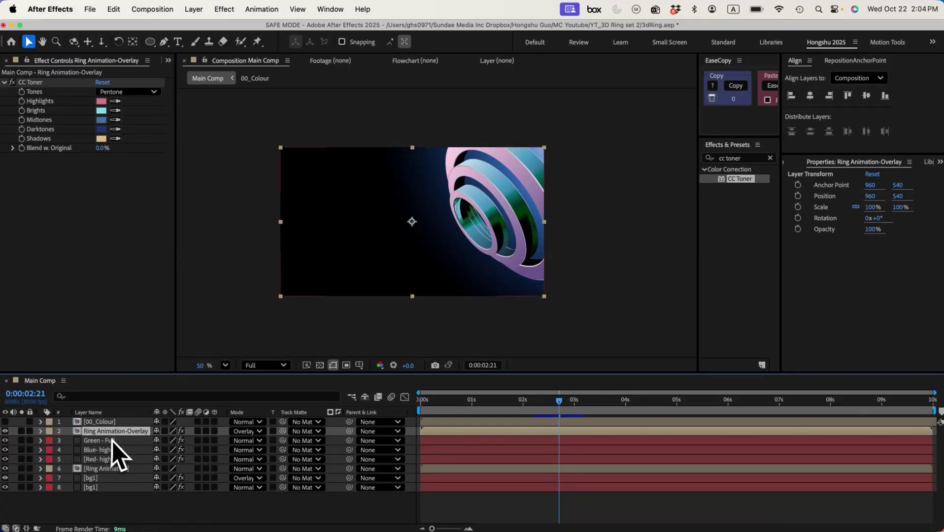
pyautogui.click(40, 432)
pyautogui.rightClick(90, 433)
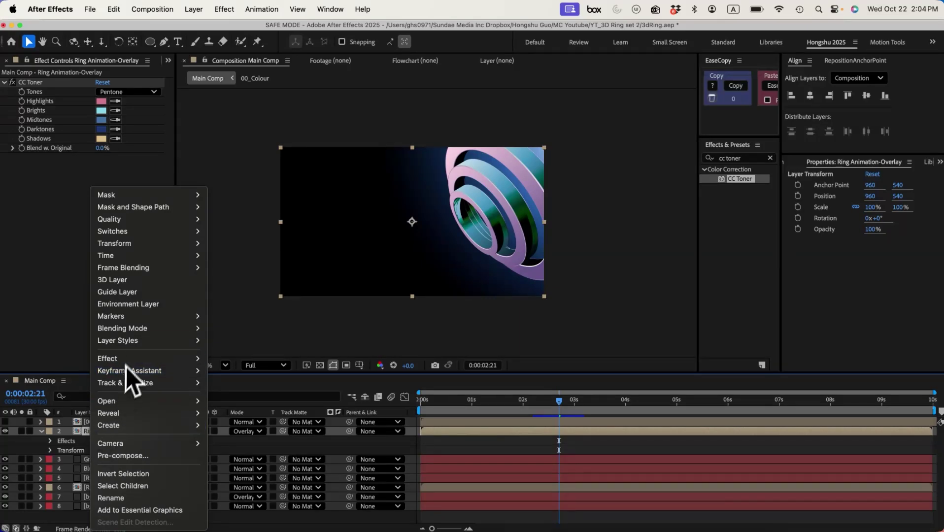
pyautogui.moveTo(129, 344)
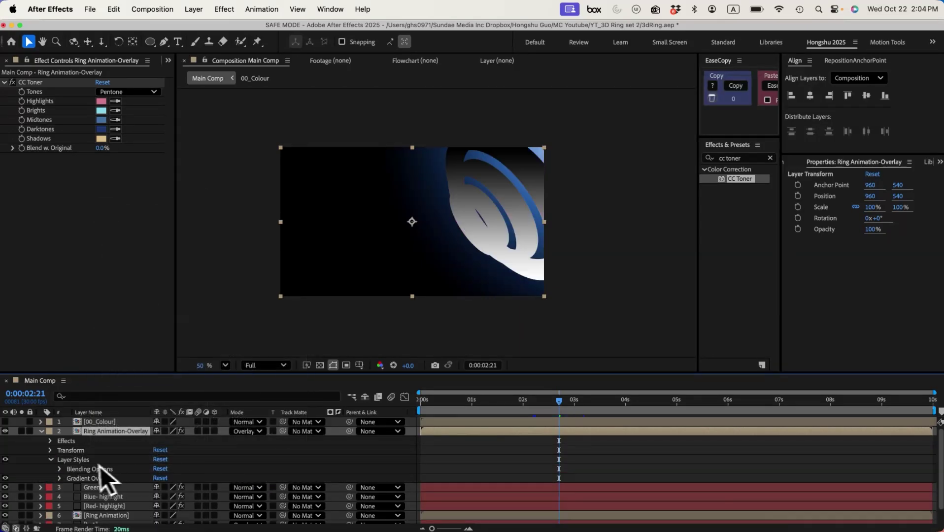
pyautogui.click(60, 478)
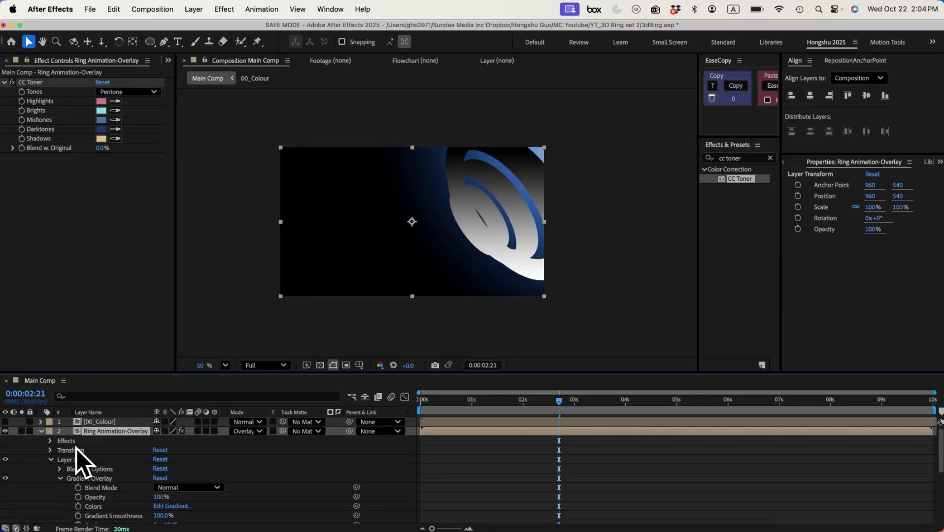
# Edit the Gradient Overlay colors and set the 100% color stop to the green sampled from the palette's rainbow bar.
pyautogui.moveTo(475, 230); pyautogui.dragTo(408, 220)
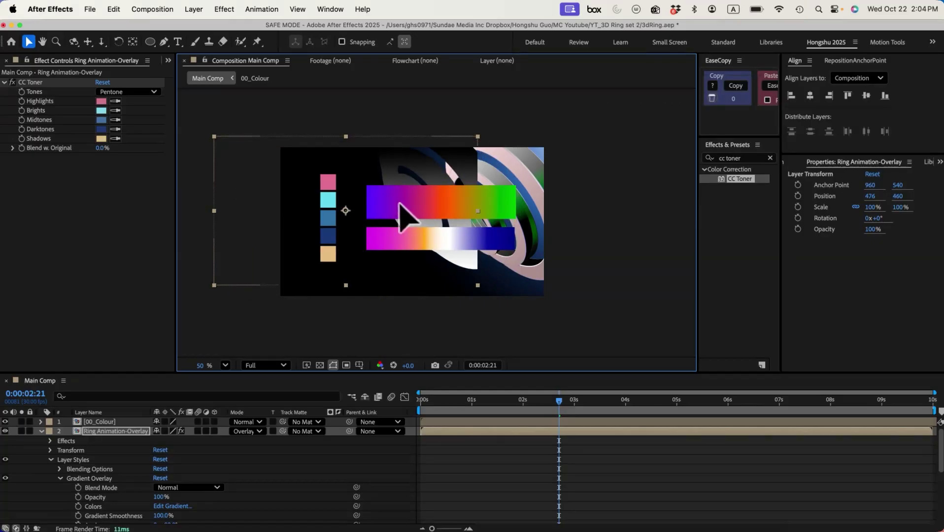
pyautogui.press('cmd+z')
pyautogui.scroll(-5, 137, 504)
pyautogui.scroll(4, 143, 498)
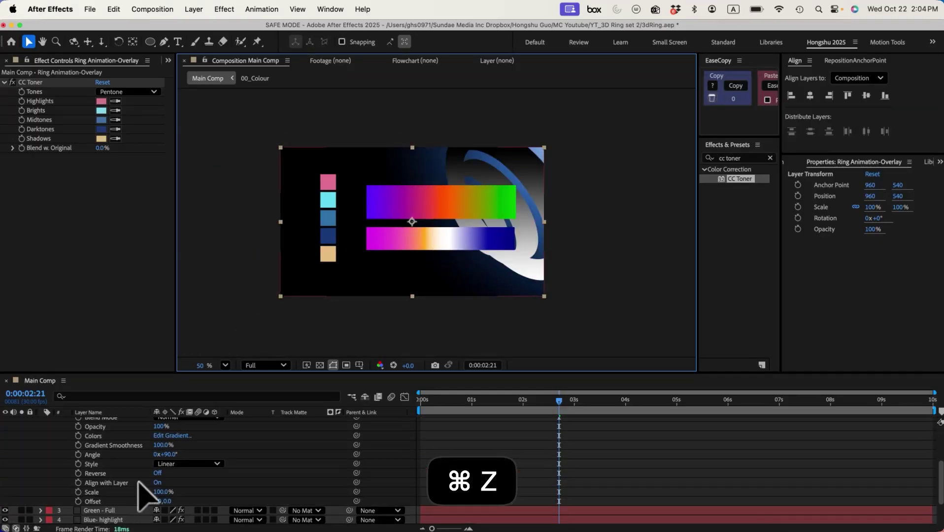
pyautogui.click(170, 491)
pyautogui.moveTo(453, 154); pyautogui.dragTo(360, 300)
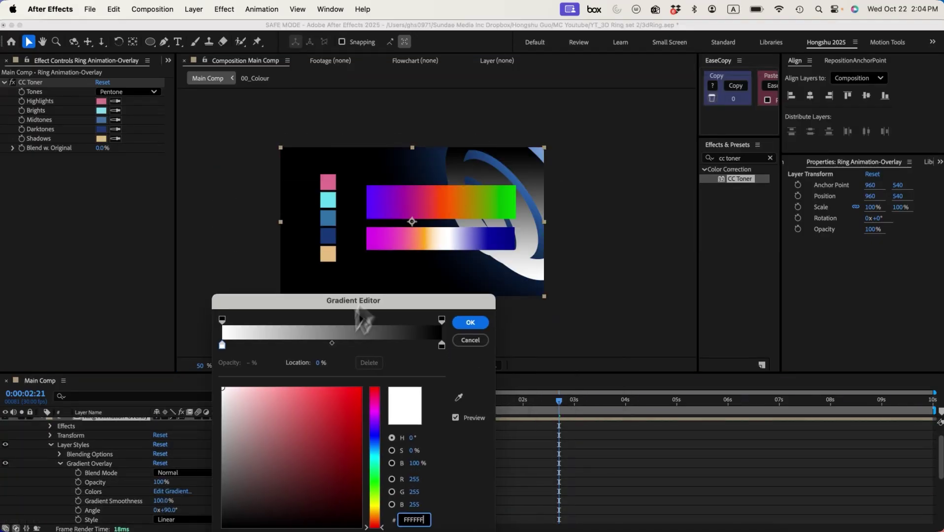
pyautogui.click(442, 345)
pyautogui.click(458, 397)
pyautogui.click(523, 207)
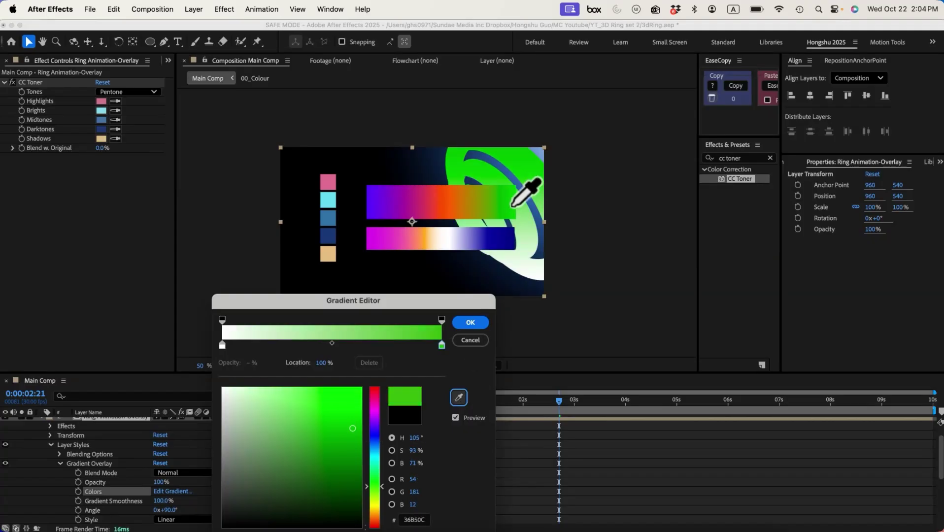
# Add a color stop at 50.5% sampled as orange-red from the rainbow bar and set the 0% stop to its violet-blue.
pyautogui.click(332, 343)
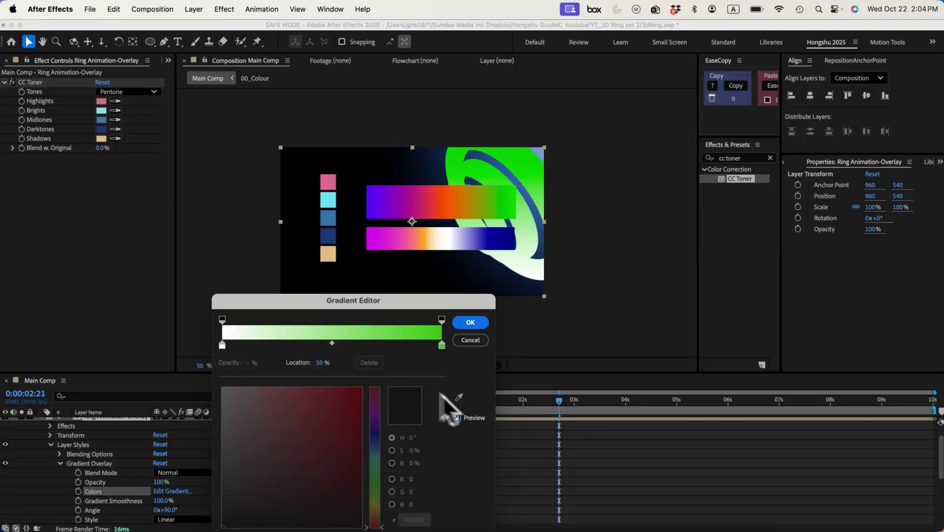
pyautogui.click(333, 347)
pyautogui.click(458, 397)
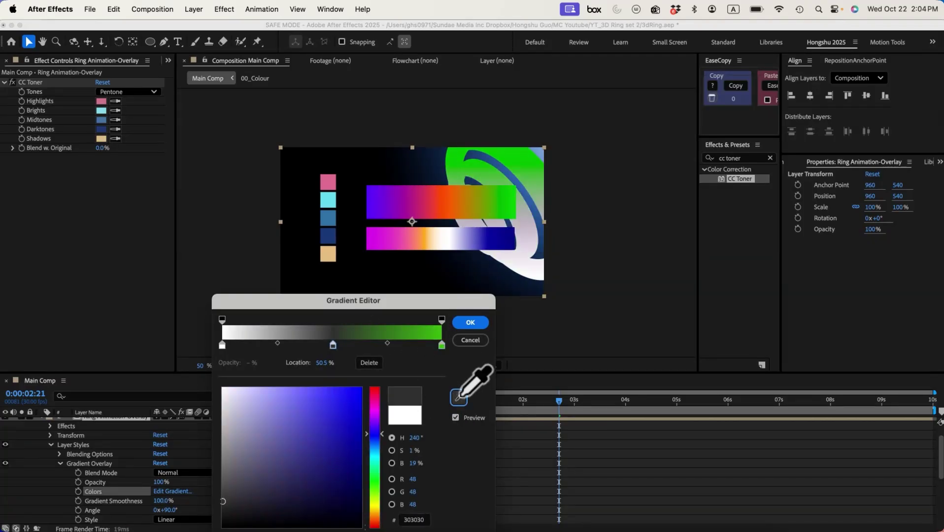
pyautogui.click(442, 215)
pyautogui.click(222, 345)
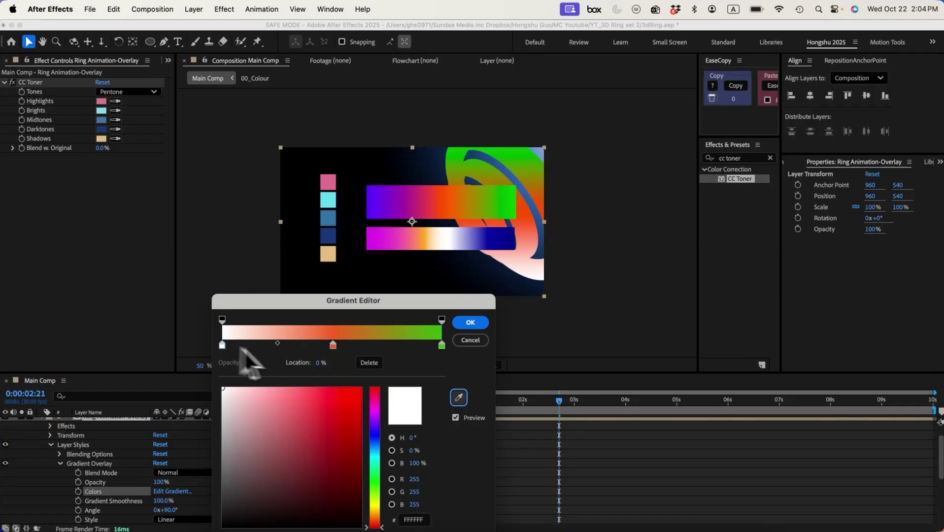
pyautogui.click(459, 398)
pyautogui.click(374, 211)
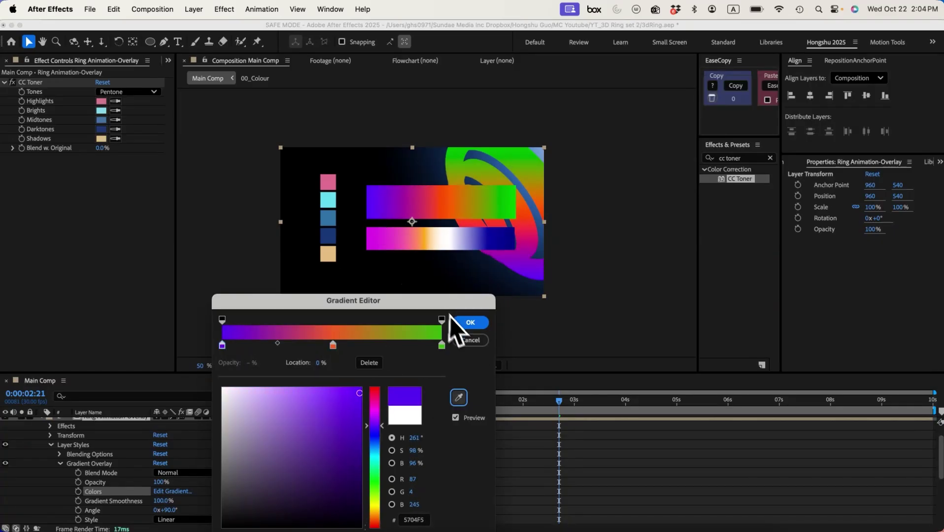
pyautogui.click(469, 323)
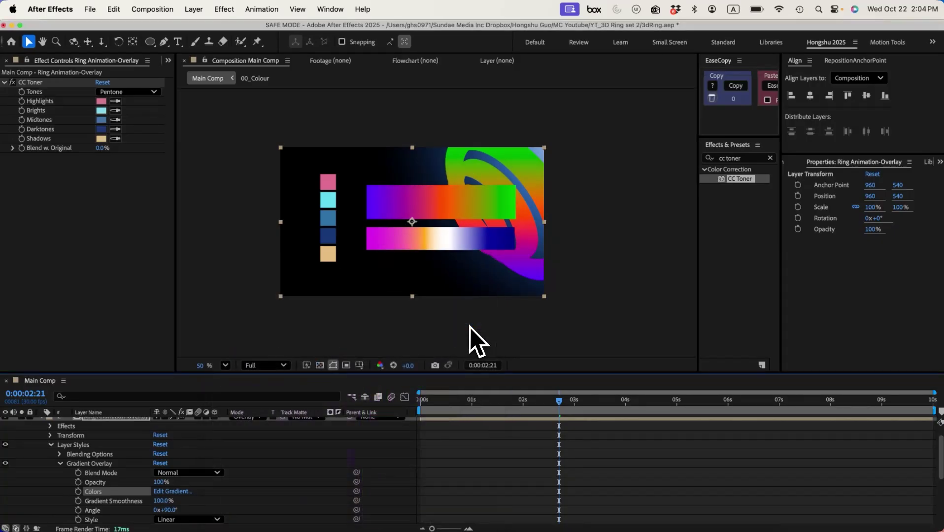
# Set the Gradient Overlay's blend mode to Overlay and hide the 00_Colour layer.
pyautogui.click(189, 473)
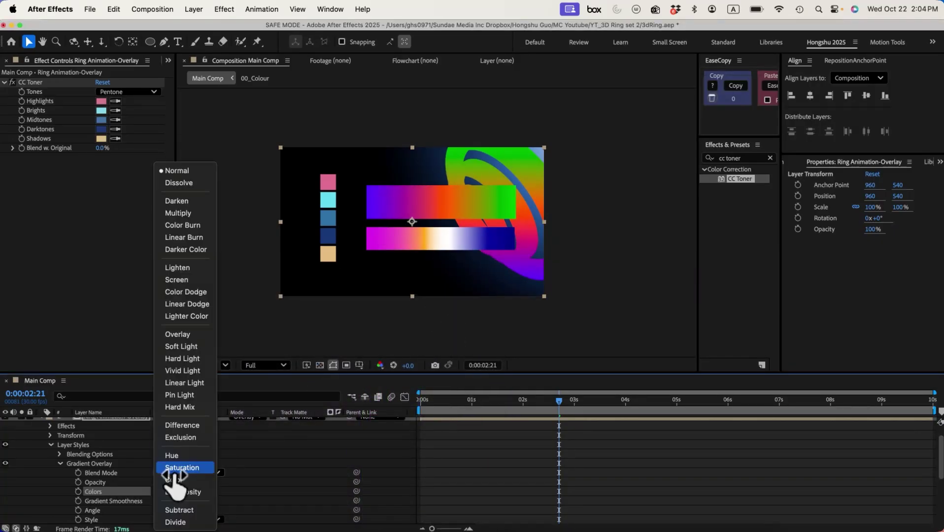
pyautogui.click(197, 334)
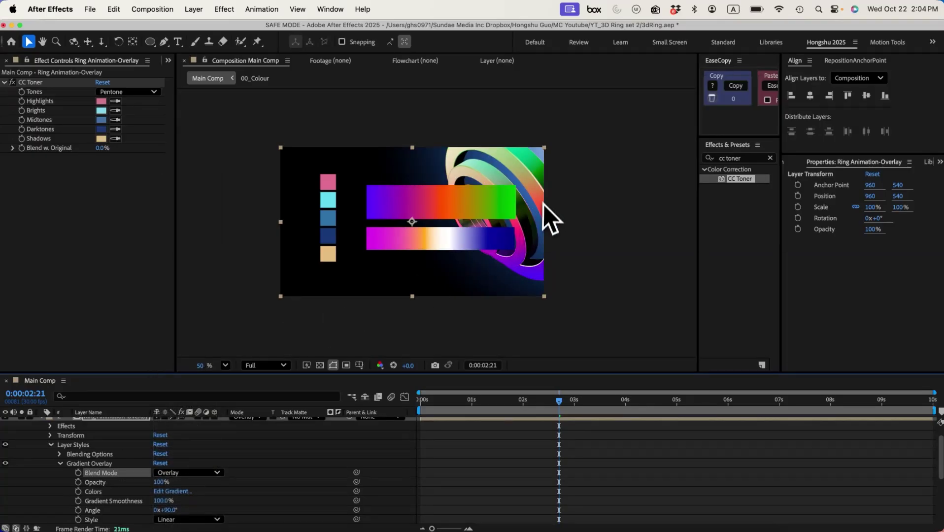
pyautogui.scroll(-2, 90, 467)
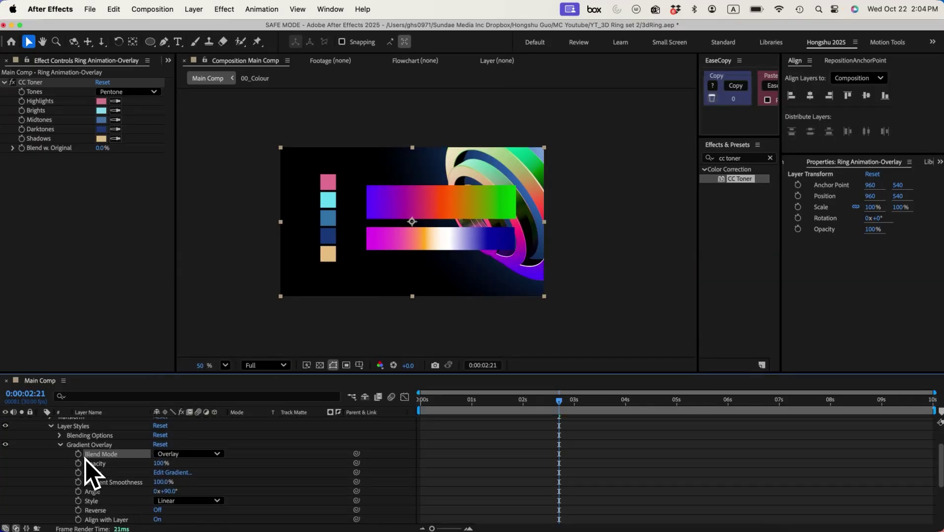
pyautogui.click(61, 445)
pyautogui.scroll(3, 106, 448)
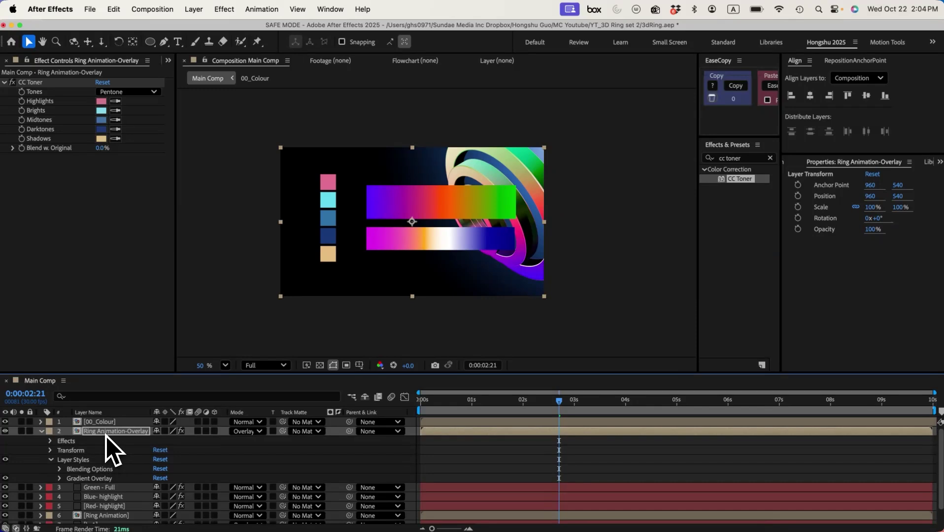
pyautogui.click(5, 422)
# Add an Inner Shadow layer style to Ring Animation-Overlay and expand its settings.
pyautogui.rightClick(99, 434)
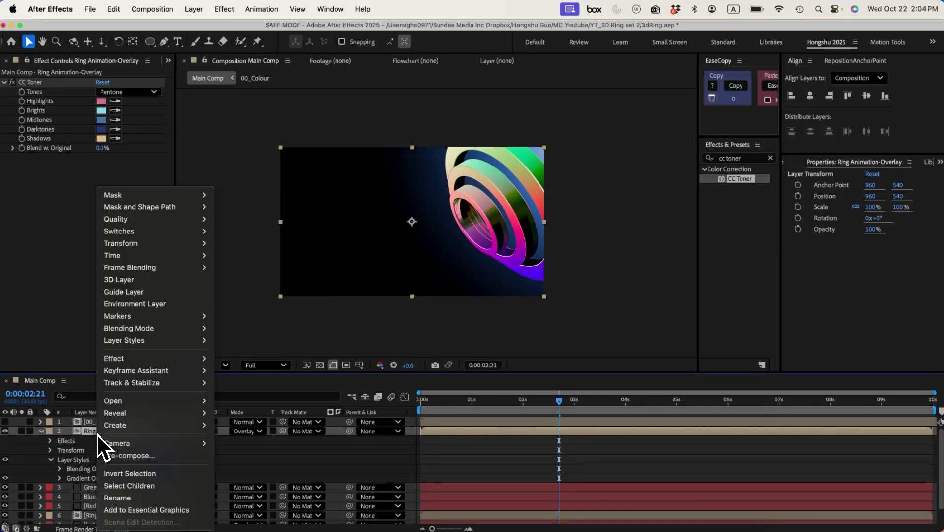
pyautogui.moveTo(173, 362)
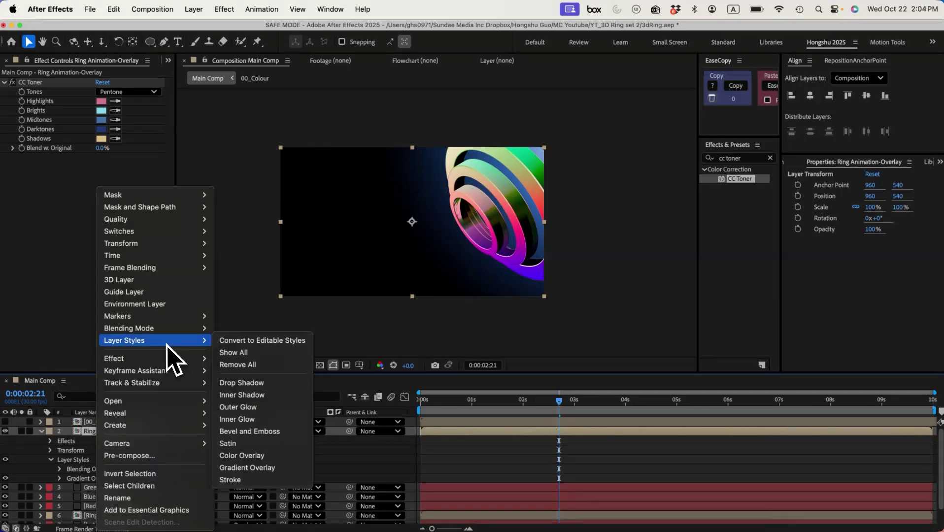
pyautogui.click(247, 395)
pyautogui.click(59, 478)
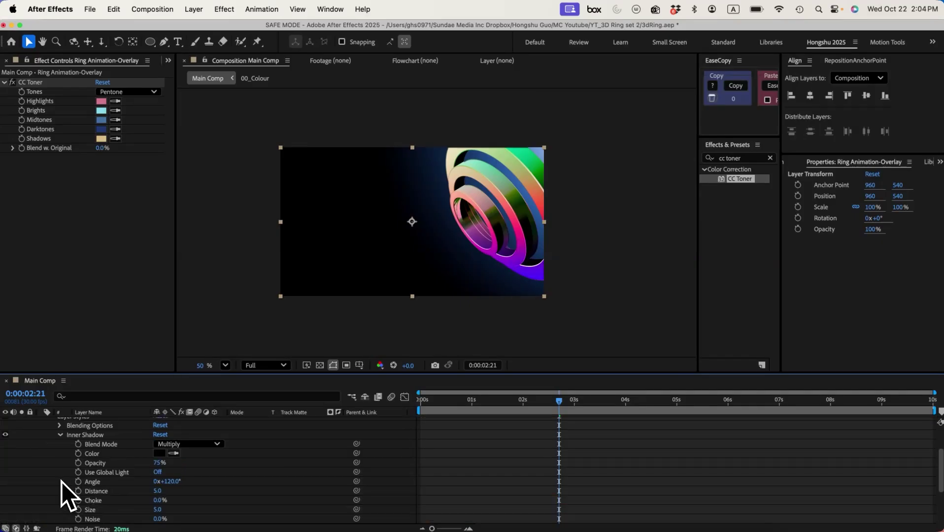
# Change the Inner Shadow color to a bright magenta.
pyautogui.scroll(-3, 158, 483)
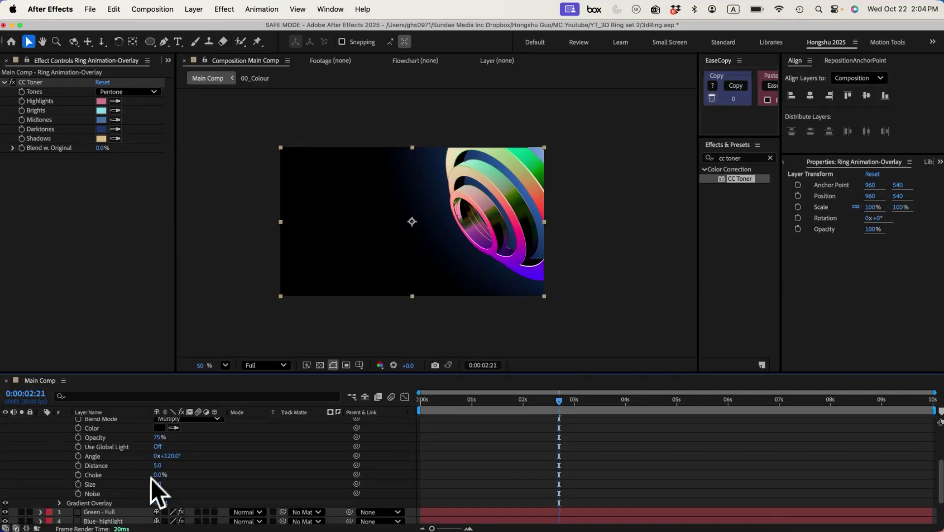
pyautogui.click(160, 428)
pyautogui.click(499, 233)
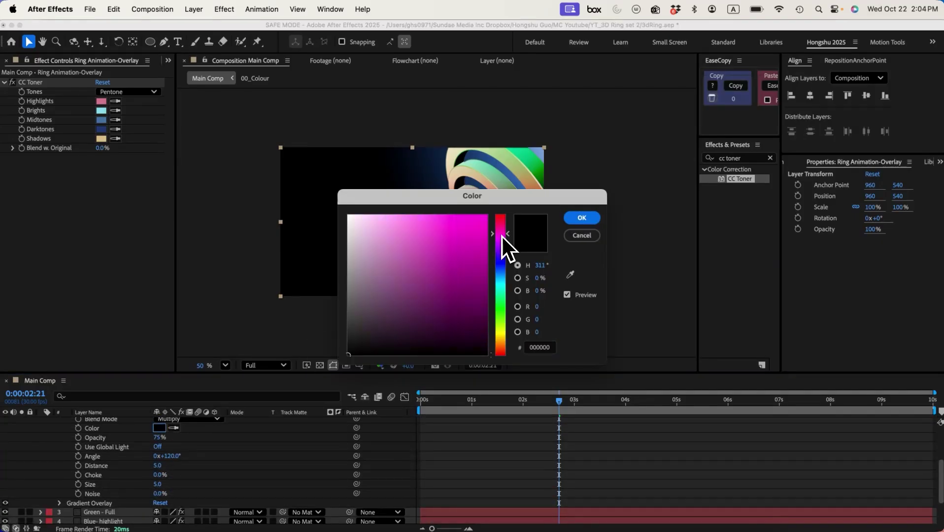
pyautogui.click(464, 217)
pyautogui.click(568, 222)
# Set the Inner Shadow's Size to 42 and its Distance to about 41.
pyautogui.scroll(2, 84, 502)
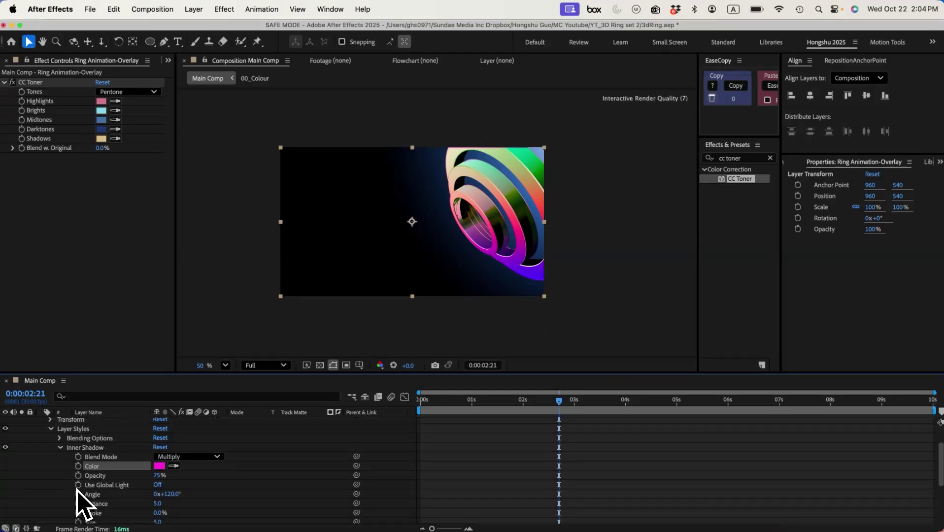
pyautogui.moveTo(160, 500); pyautogui.dragTo(86, 497)
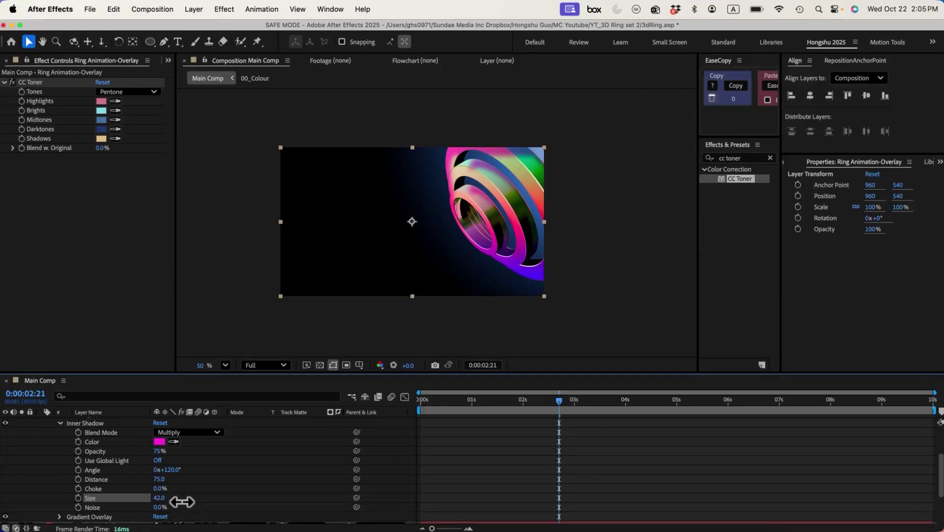
pyautogui.moveTo(162, 479); pyautogui.dragTo(141, 479)
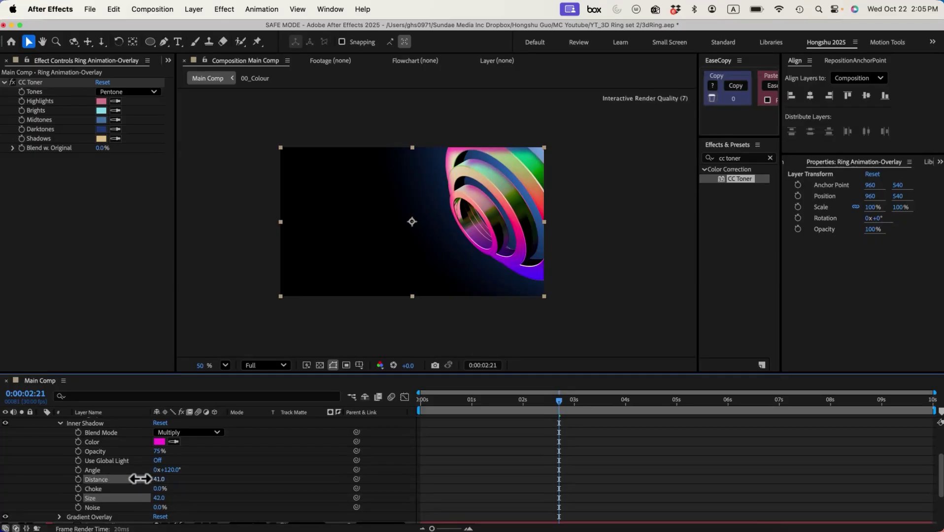
pyautogui.scroll(2, 164, 476)
pyautogui.scroll(1, 40, 435)
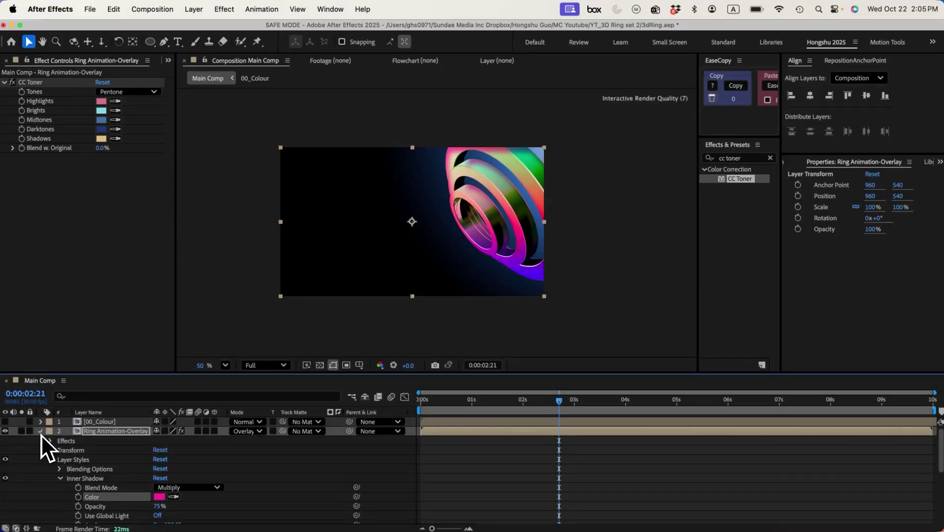
# Create a rectangle shape layer filling the whole composition, with no existing layer selected.
pyautogui.click(42, 433)
pyautogui.press('super+z')
pyautogui.doubleClick(151, 42)
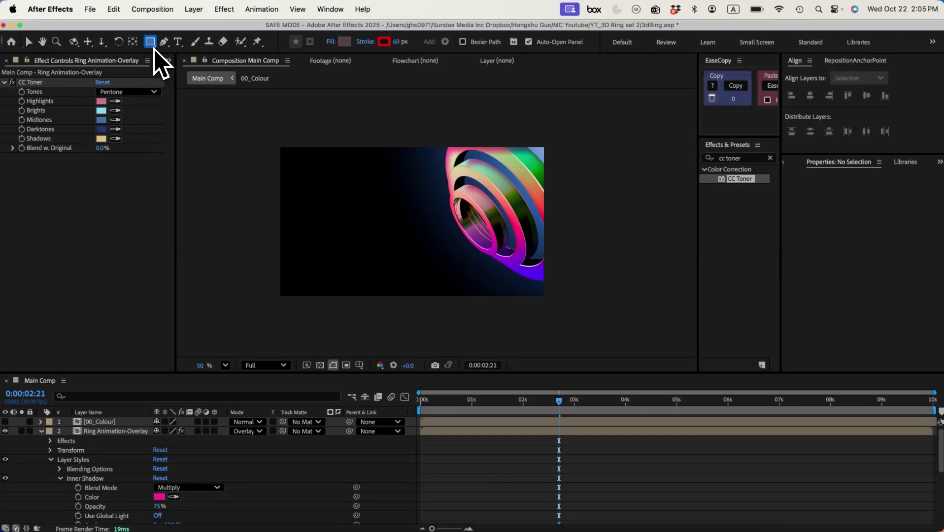
pyautogui.press('v')
# Remove the rectangle's stroke and set its fill to a linear gradient.
pyautogui.click(463, 43)
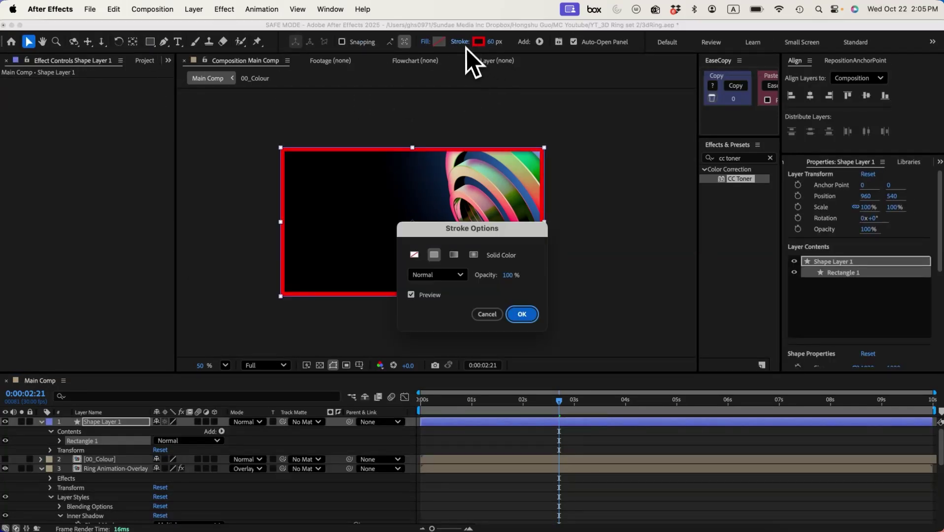
pyautogui.click(413, 254)
pyautogui.click(522, 314)
pyautogui.click(425, 42)
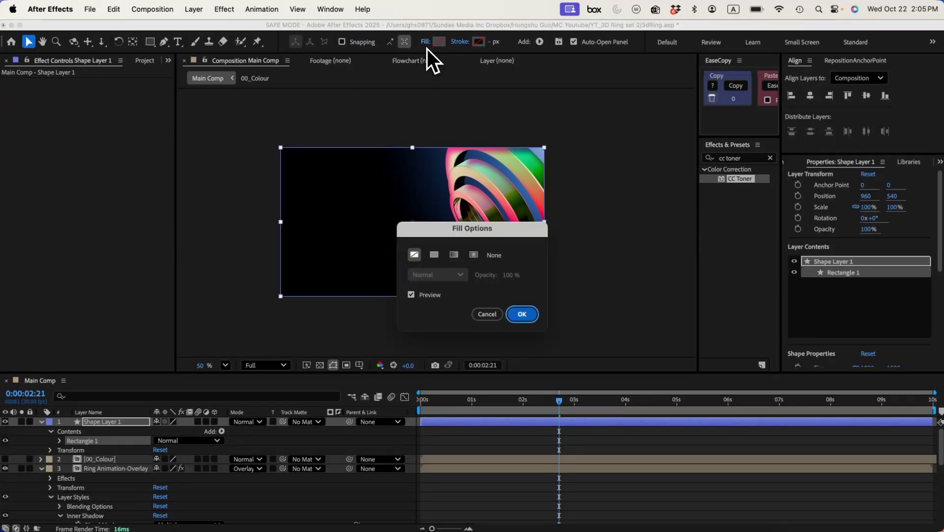
pyautogui.click(456, 255)
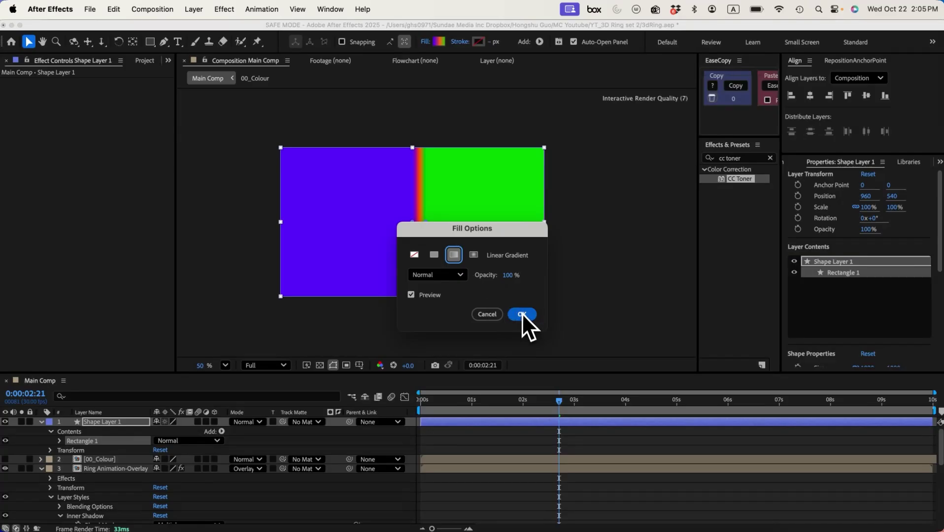
pyautogui.click(521, 313)
# Show the 00_Colour palette above Shape Layer 1 and sample its navy blue for the last stop of the rectangle's fill gradient.
pyautogui.click(6, 460)
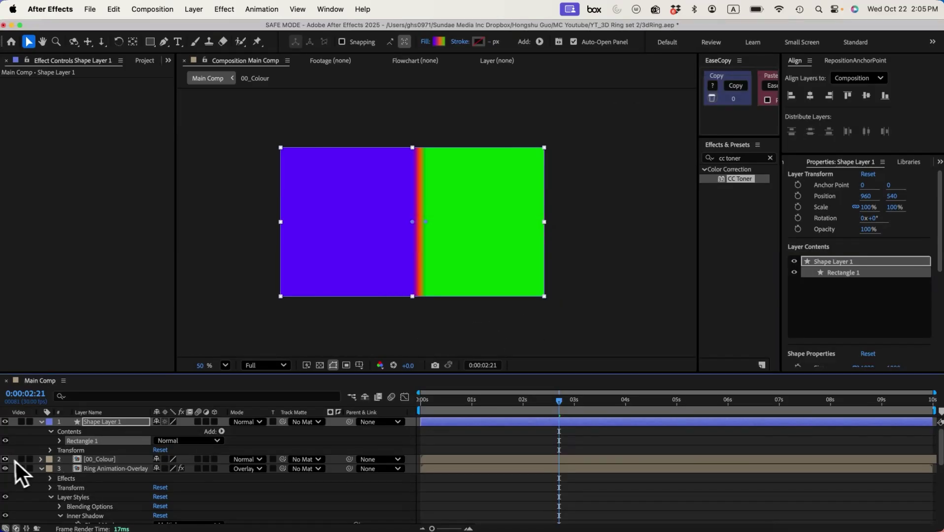
pyautogui.moveTo(95, 461); pyautogui.dragTo(100, 423)
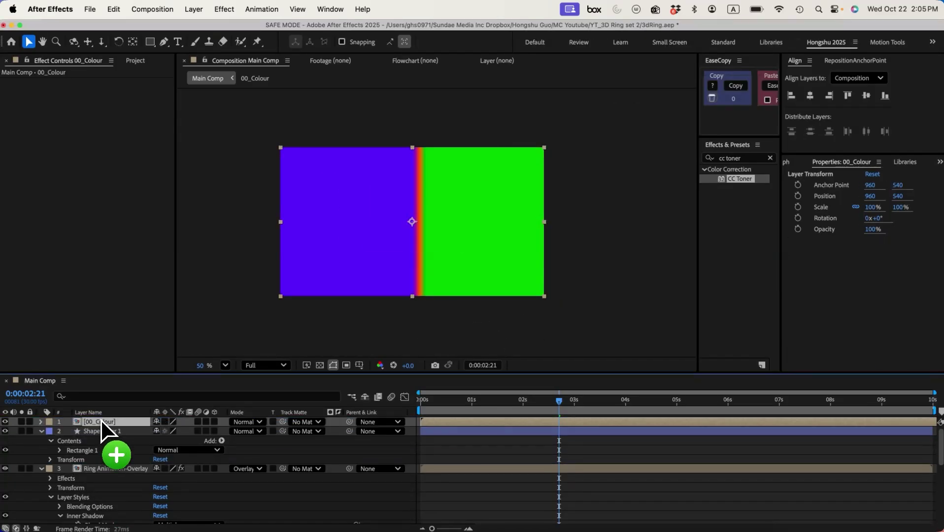
pyautogui.click(103, 431)
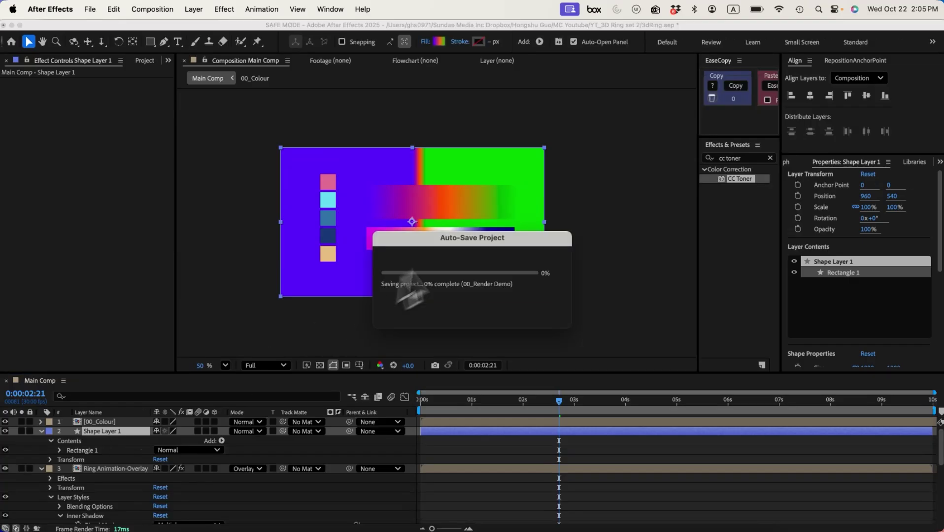
pyautogui.click(439, 42)
pyautogui.moveTo(472, 159); pyautogui.dragTo(266, 314)
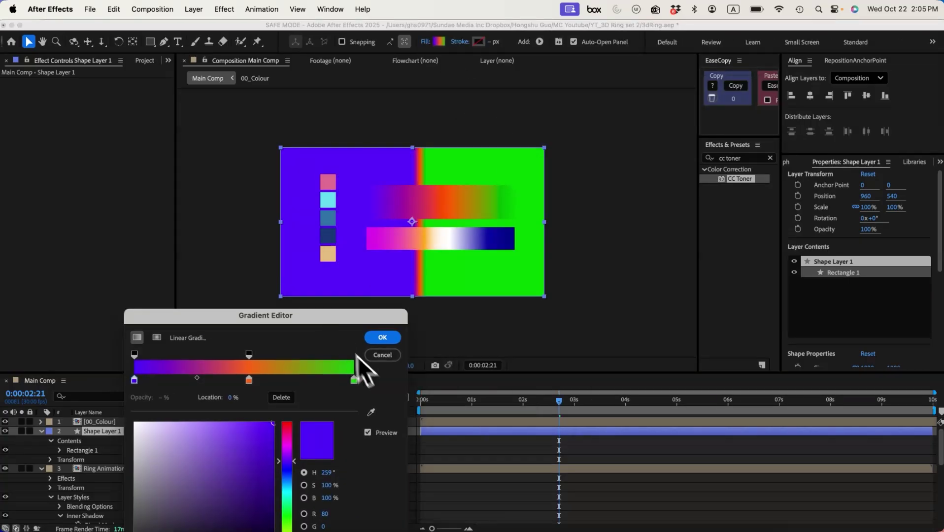
pyautogui.click(354, 381)
pyautogui.click(370, 412)
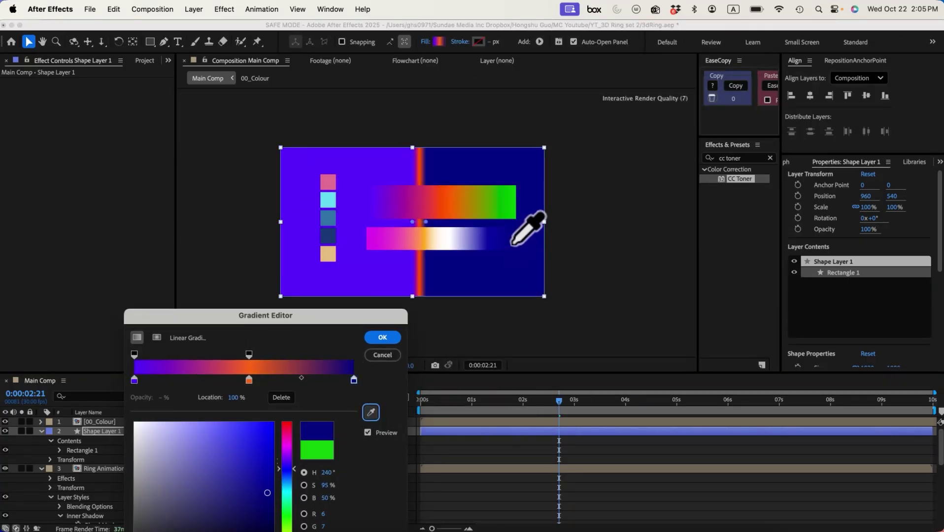
pyautogui.click(427, 290)
# Add a white stop at 80% to the fill gradient and recolor the middle stop with the palette's light orange.
pyautogui.click(310, 383)
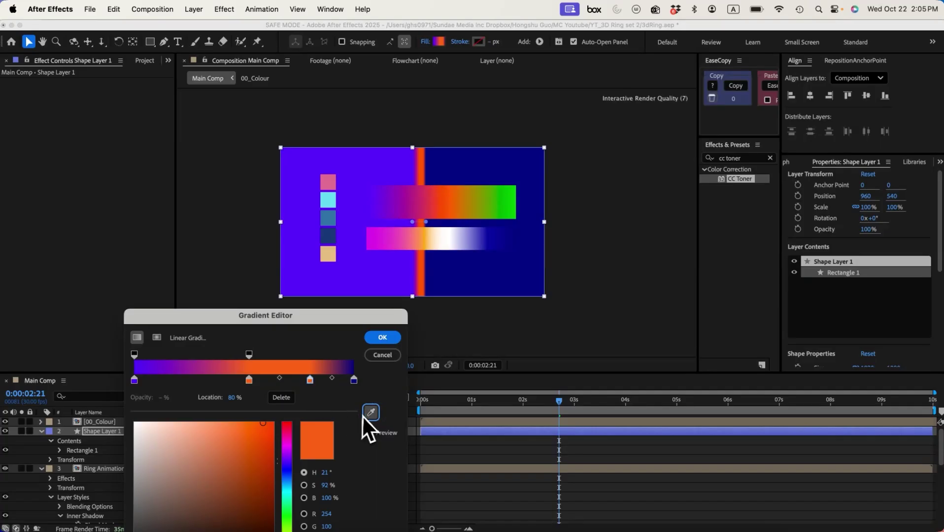
pyautogui.click(370, 412)
pyautogui.click(449, 239)
pyautogui.click(249, 380)
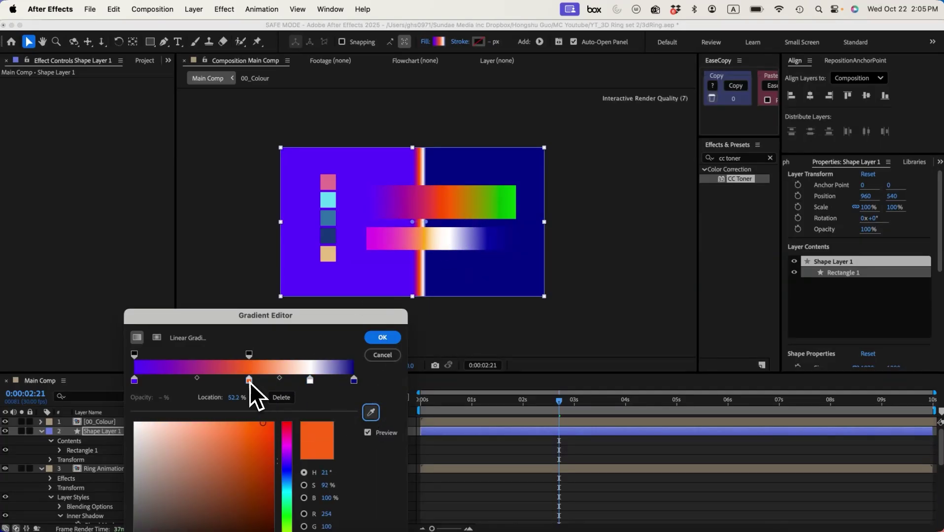
pyautogui.click(371, 412)
pyautogui.click(427, 239)
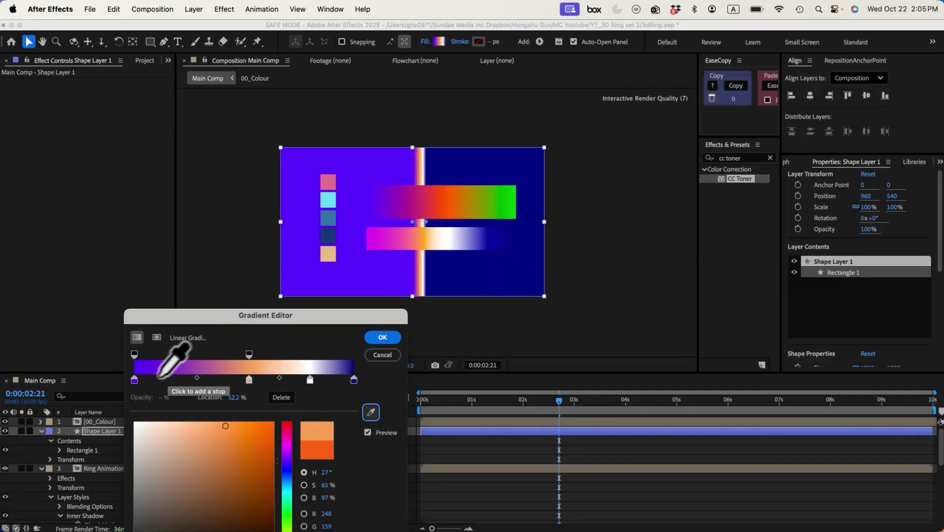
# Recolor the first stop of the fill gradient with the palette's magenta and apply the gradient.
pyautogui.click(134, 380)
pyautogui.click(370, 412)
pyautogui.click(392, 240)
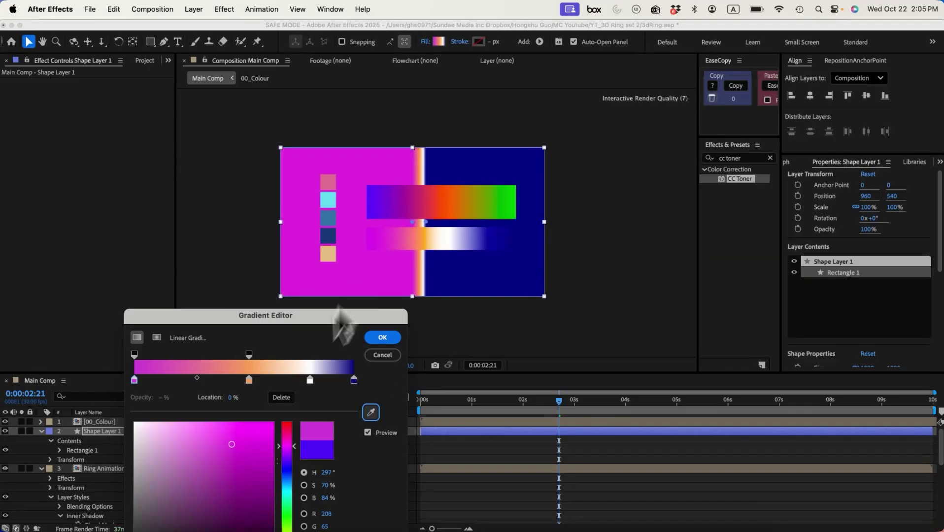
pyautogui.click(382, 338)
# Hide the 00_Colour layer and stretch the fill gradient diagonally from below the frame's lower-left area to its upper-right corner.
pyautogui.moveTo(426, 221); pyautogui.dragTo(498, 171)
pyautogui.click(5, 422)
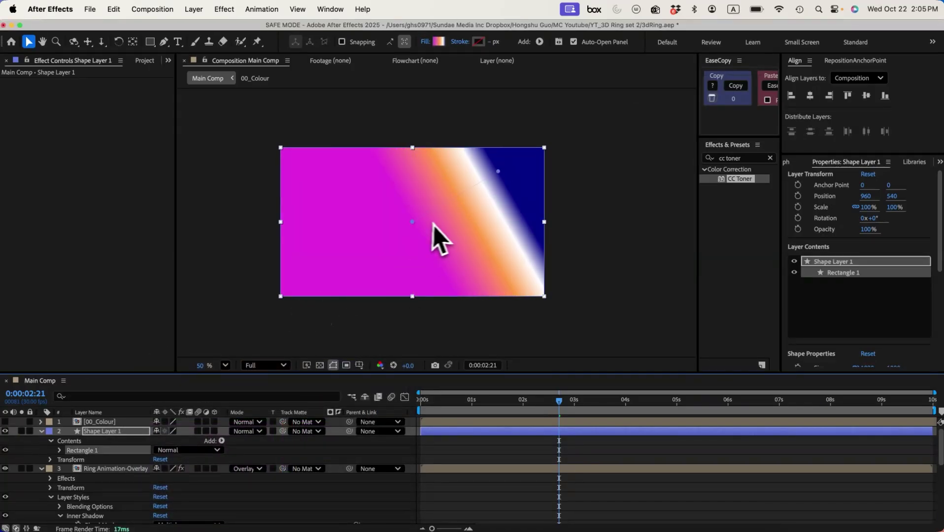
pyautogui.moveTo(412, 222); pyautogui.dragTo(343, 301)
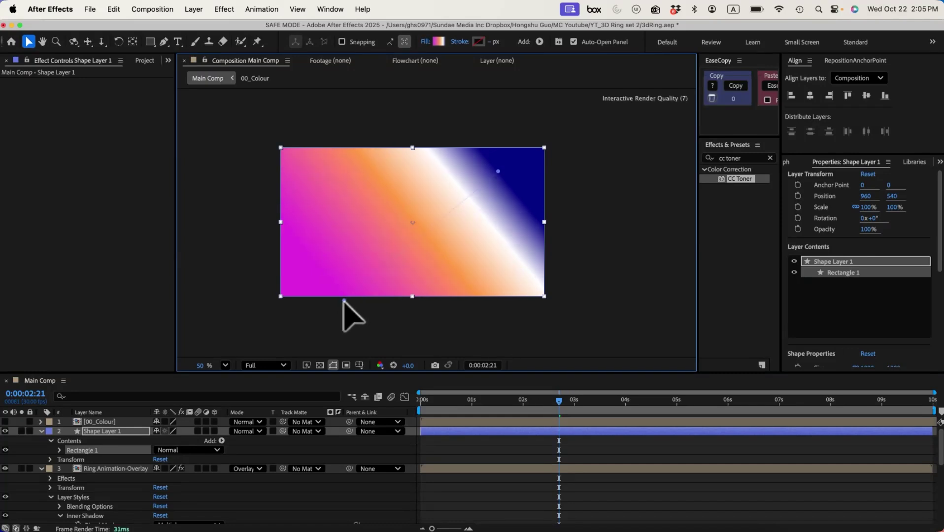
pyautogui.moveTo(498, 171)
pyautogui.mouseDown()
pyautogui.moveTo(522, 148)
pyautogui.moveTo(510, 164)
pyautogui.mouseUp()
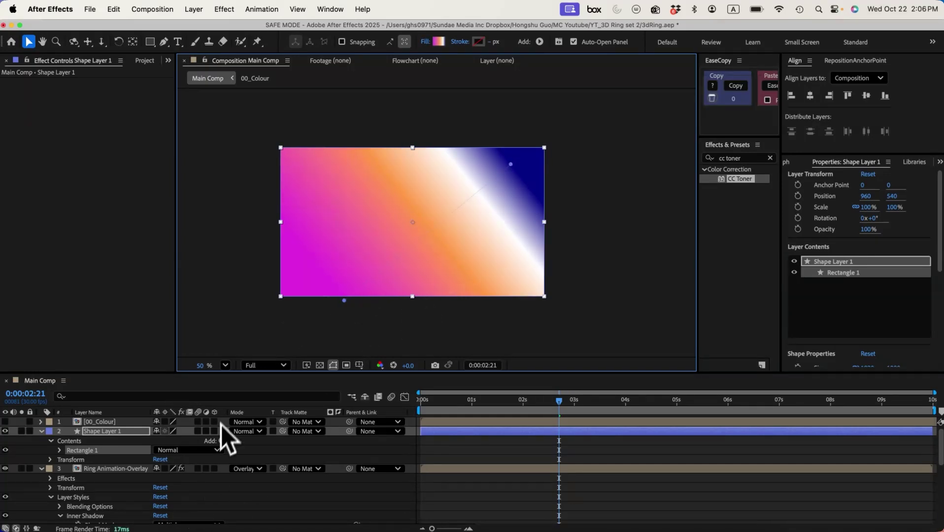
# Set Shape Layer 1's blend mode to Overlay and shift the gradient's start and end points further right over the rings.
pyautogui.click(244, 431)
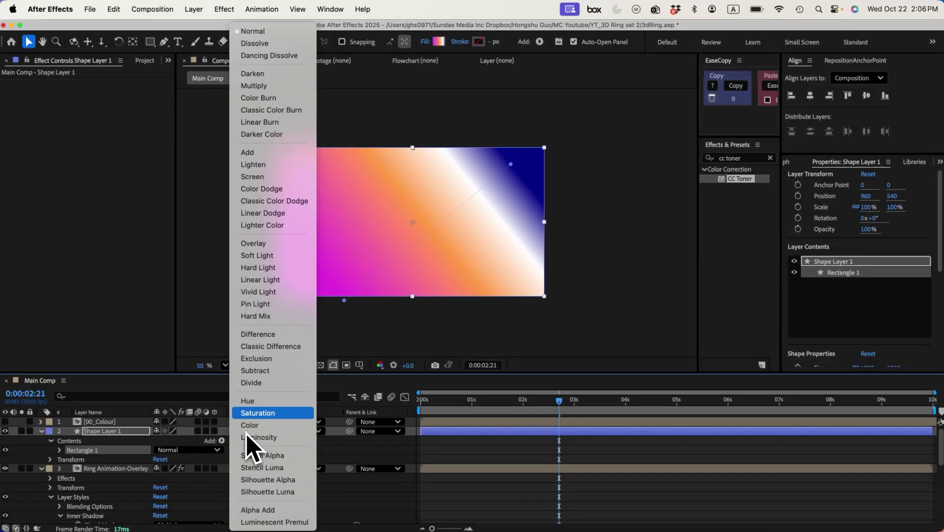
pyautogui.click(271, 243)
pyautogui.moveTo(510, 164); pyautogui.dragTo(443, 287)
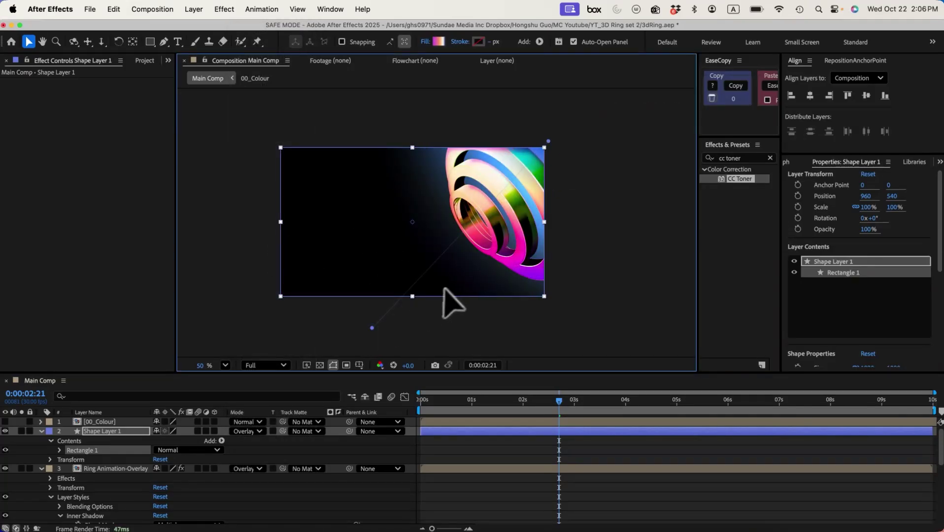
# Move the Gradient Ramp's End of Ramp point on the bottommost bg1 layer to 268, 1140.
pyautogui.scroll(-6, 115, 481)
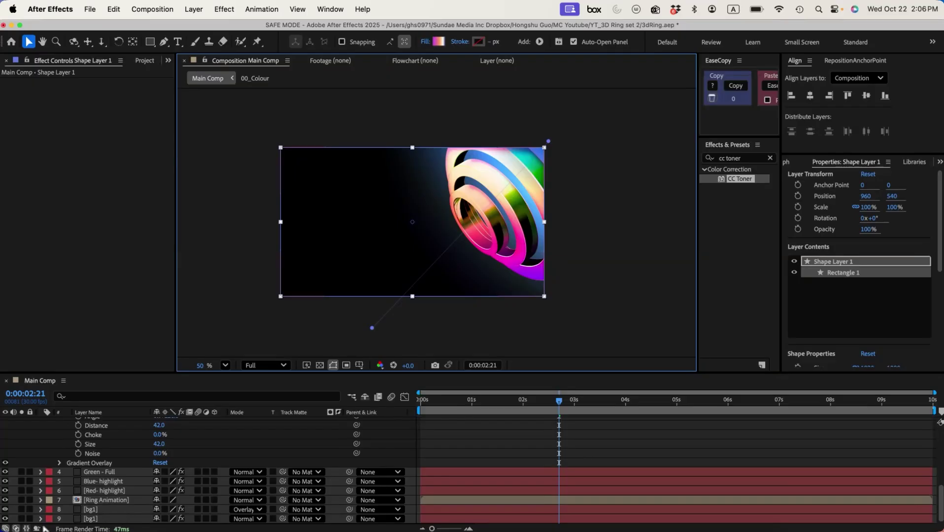
pyautogui.click(6, 510)
pyautogui.click(91, 519)
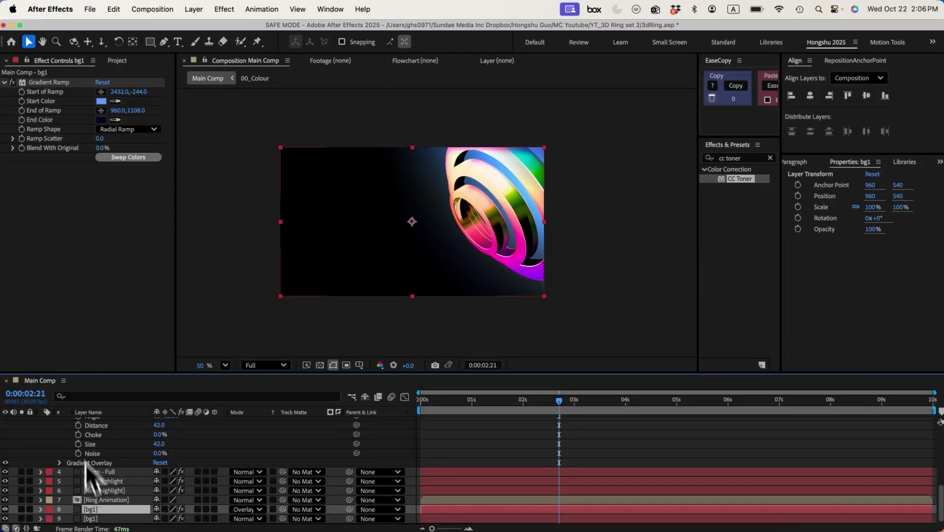
pyautogui.click(103, 127)
pyautogui.moveTo(430, 271); pyautogui.dragTo(318, 308)
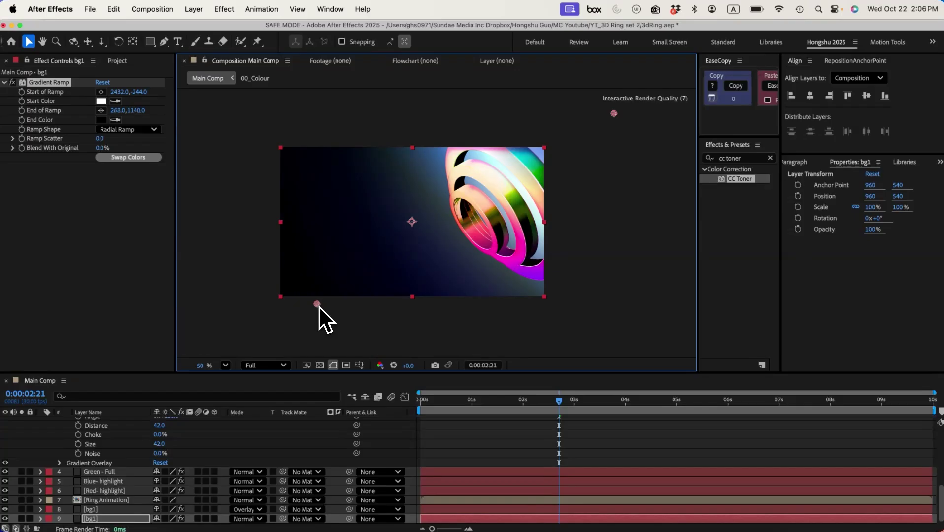
# Examine the rings' coloring up close and at an earlier point in the animation.
pyautogui.scroll(1, 131, 478)
pyautogui.scroll(5, 139, 493)
pyautogui.press('super+equal')
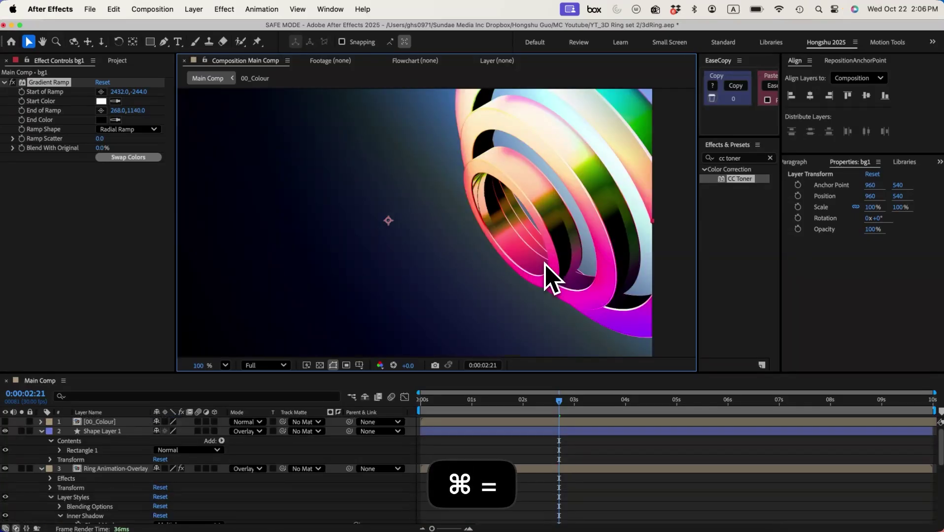
pyautogui.moveTo(546, 263); pyautogui.dragTo(431, 316)
pyautogui.moveTo(396, 274); pyautogui.dragTo(476, 289)
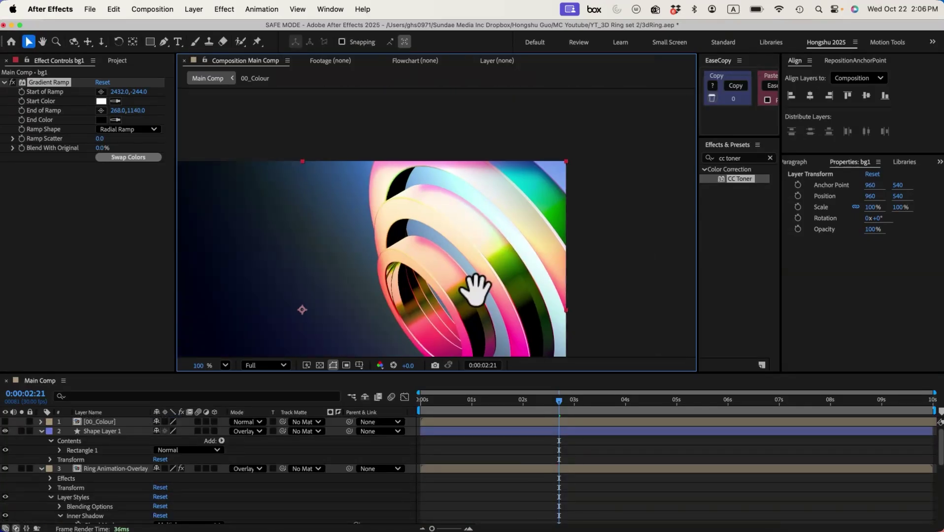
pyautogui.click(430, 409)
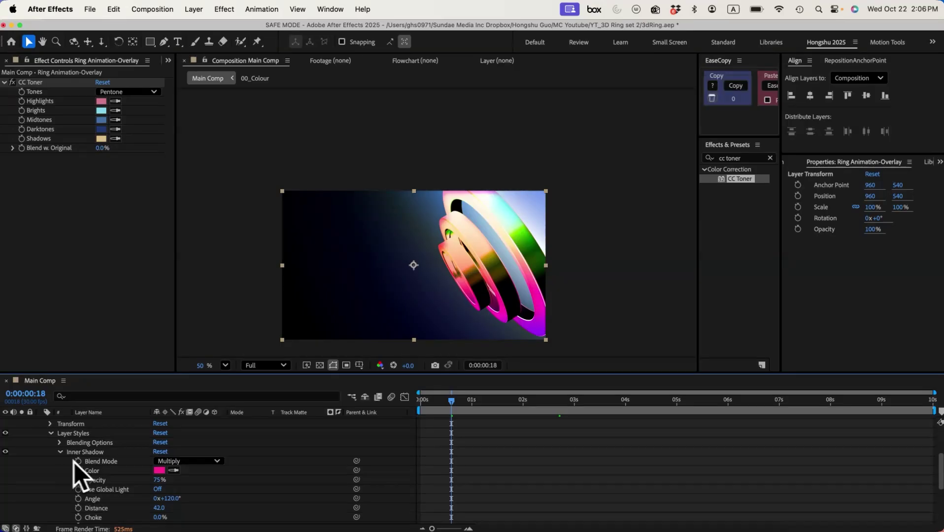
# Try a teal green, 0CB56F, for the last color stop of Ring Animation-Overlay's Gradient Overlay.
pyautogui.click(61, 452)
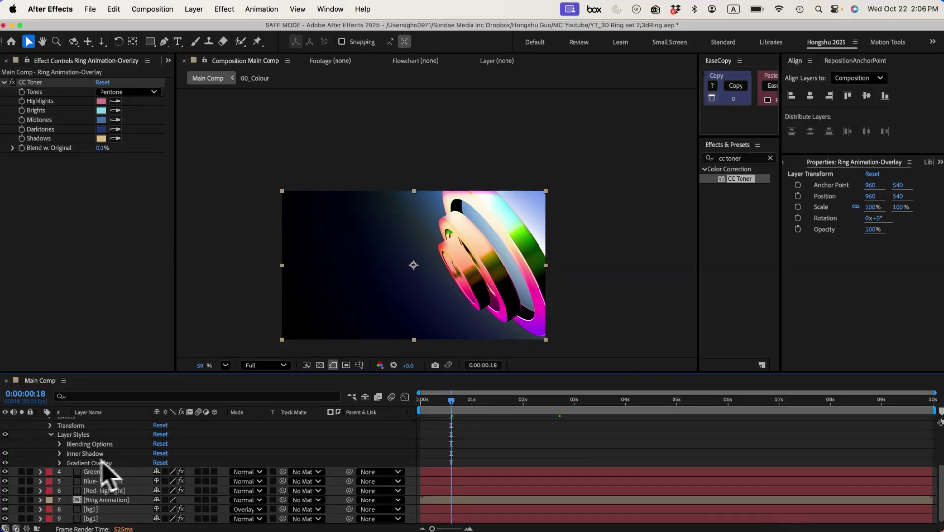
pyautogui.click(60, 463)
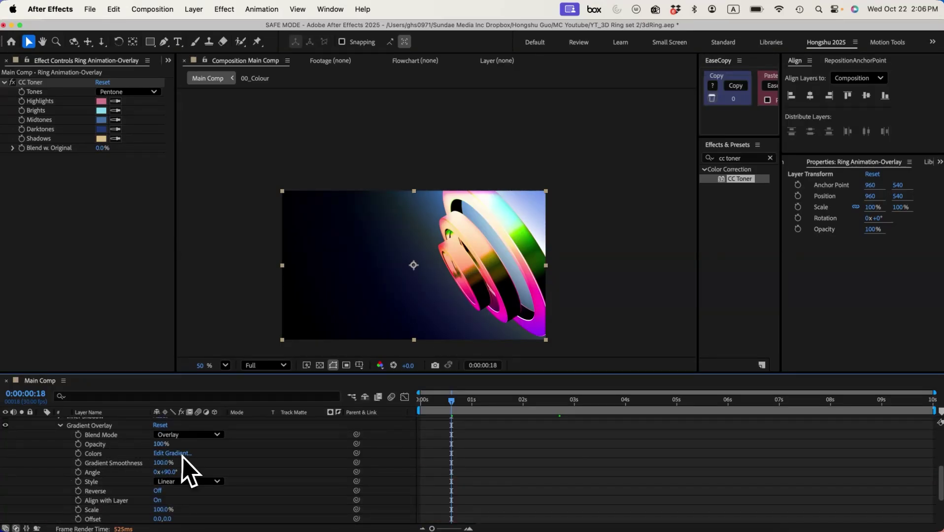
pyautogui.click(167, 453)
pyautogui.moveTo(476, 169); pyautogui.dragTo(274, 311)
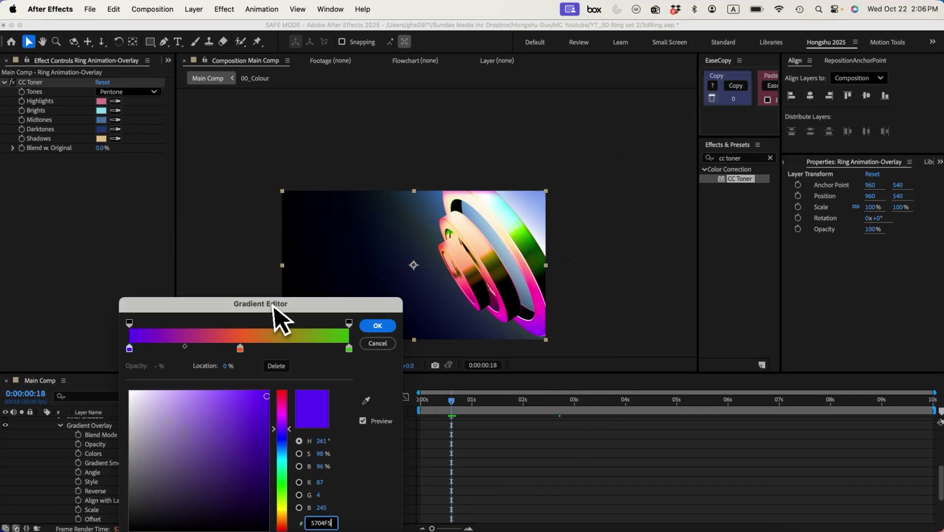
pyautogui.click(349, 348)
pyautogui.moveTo(281, 499); pyautogui.dragTo(283, 471)
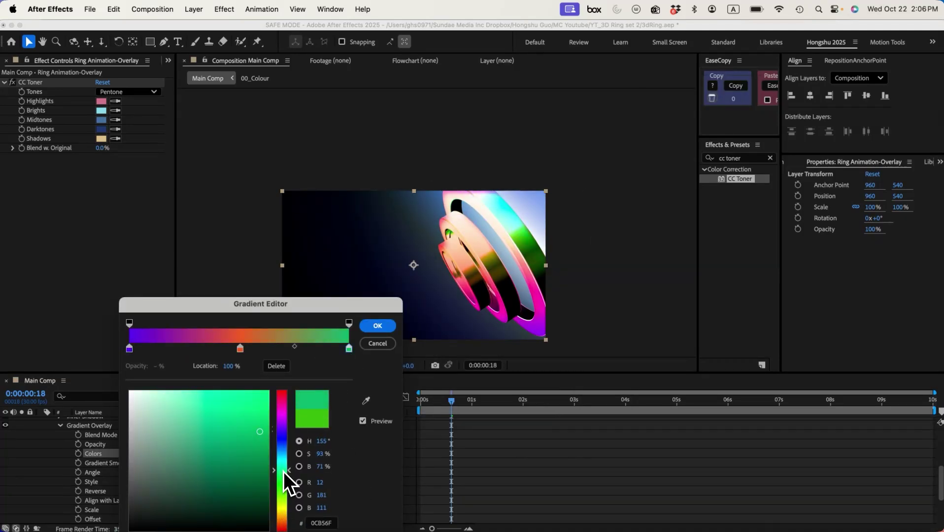
# Try a golden yellow for the middle color stop of the Gradient Overlay.
pyautogui.click(240, 348)
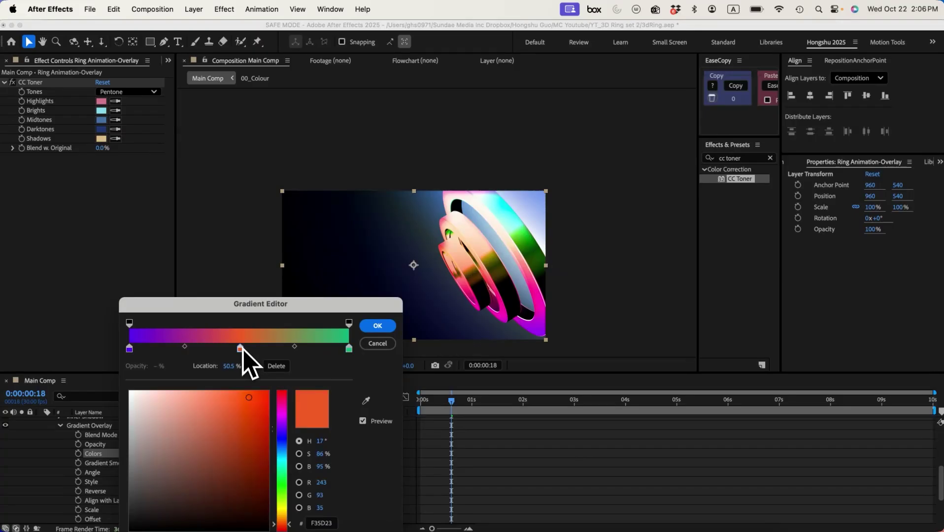
pyautogui.moveTo(281, 480); pyautogui.dragTo(284, 515)
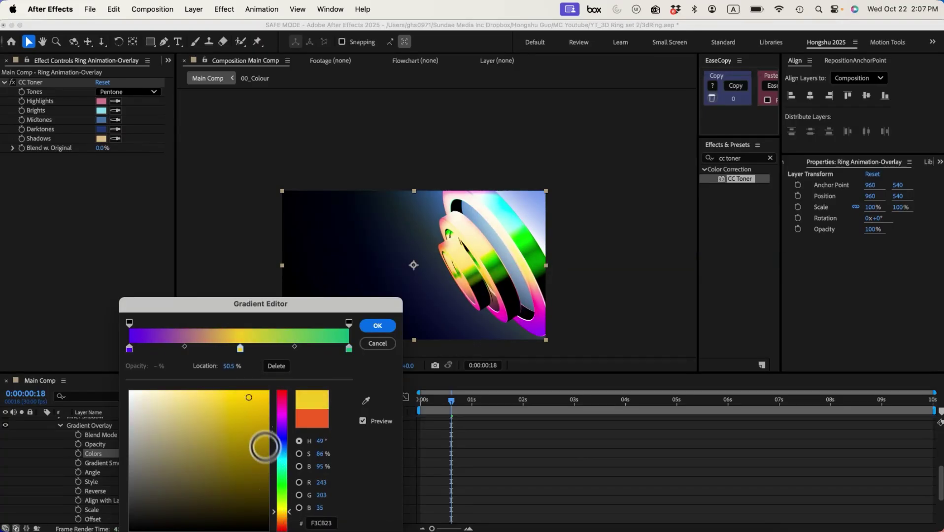
pyautogui.moveTo(252, 407); pyautogui.dragTo(253, 419)
pyautogui.moveTo(282, 506)
pyautogui.mouseDown()
pyautogui.moveTo(286, 522)
pyautogui.moveTo(286, 512)
pyautogui.mouseUp()
# Try another hue for the Gradient Overlay's first color stop, and discard all the gradient edits.
pyautogui.click(129, 348)
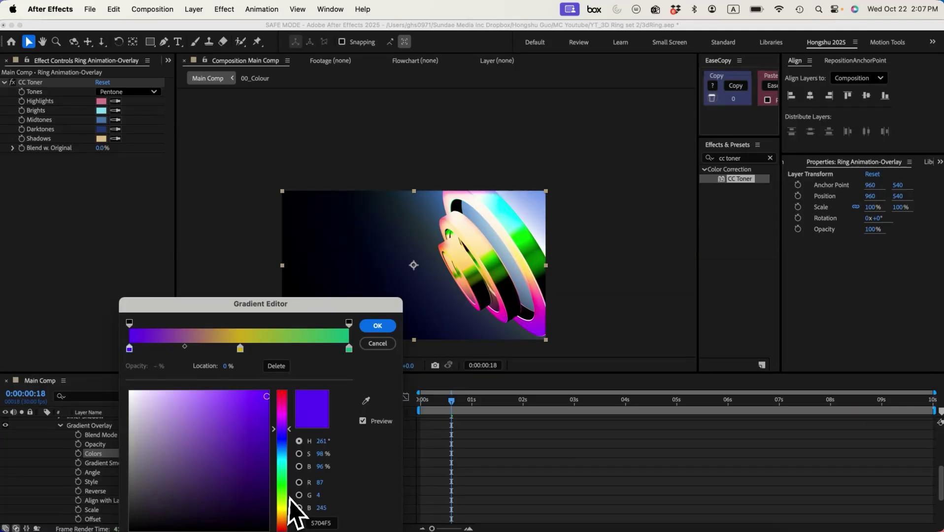
pyautogui.moveTo(280, 447); pyautogui.dragTo(298, 411)
pyautogui.click(377, 343)
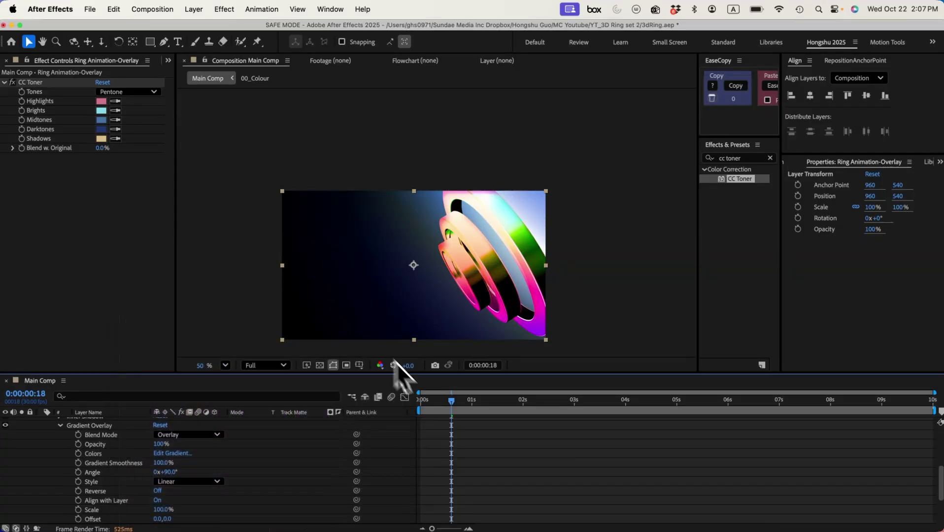
# Move the current time to 0:00:02:10 and collapse the properties of Ring Animation-Overlay and Shape Layer 1.
pyautogui.moveTo(456, 400); pyautogui.dragTo(541, 400)
pyautogui.scroll(5, 36, 478)
pyautogui.click(42, 469)
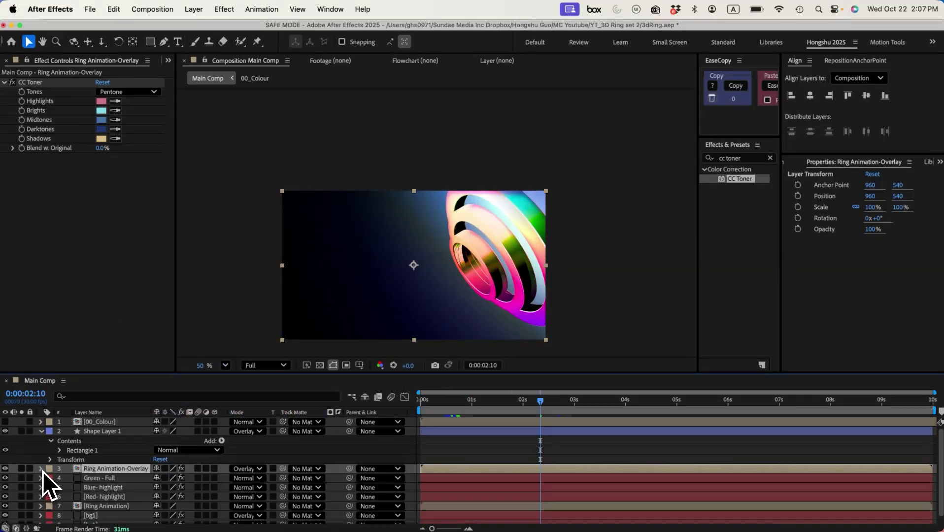
pyautogui.click(41, 431)
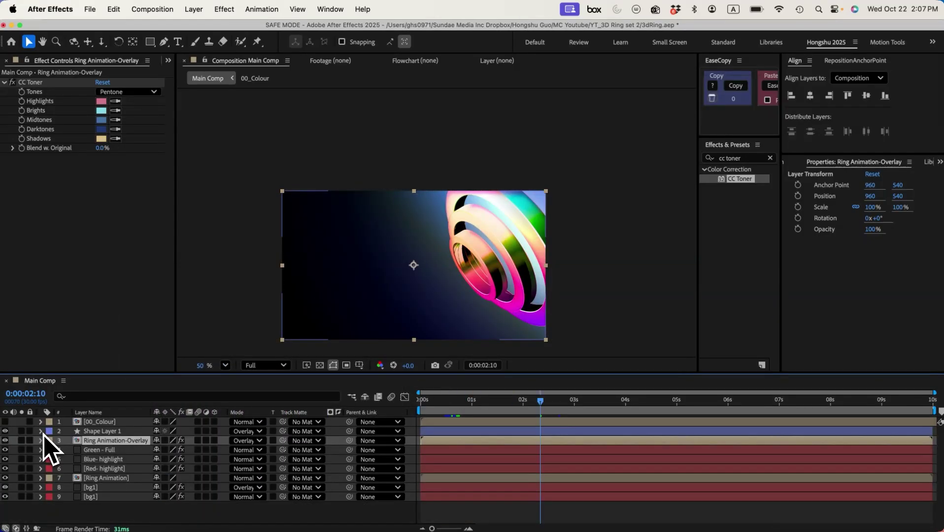
# Create an adjustment layer at the top of Main Comp, with no existing layer selected.
pyautogui.click(107, 509)
pyautogui.click(193, 9)
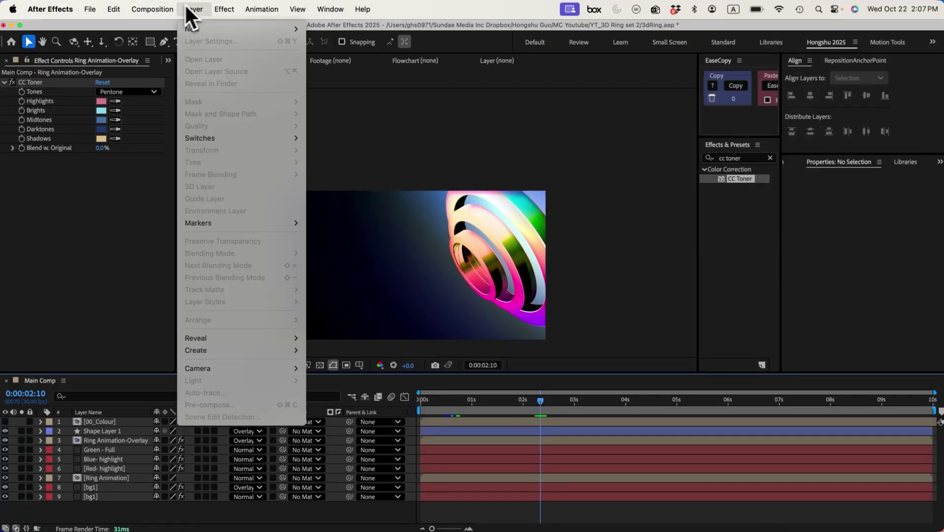
pyautogui.moveTo(203, 29)
pyautogui.click(352, 102)
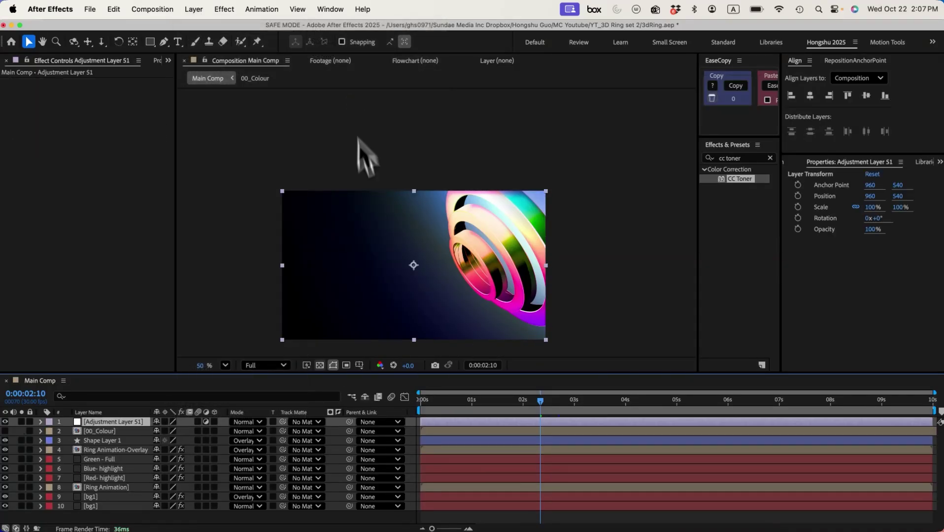
# Apply CC Light Rays to the new adjustment layer and place its Center over the inner rings at about 1396, 576.
pyautogui.click(746, 157)
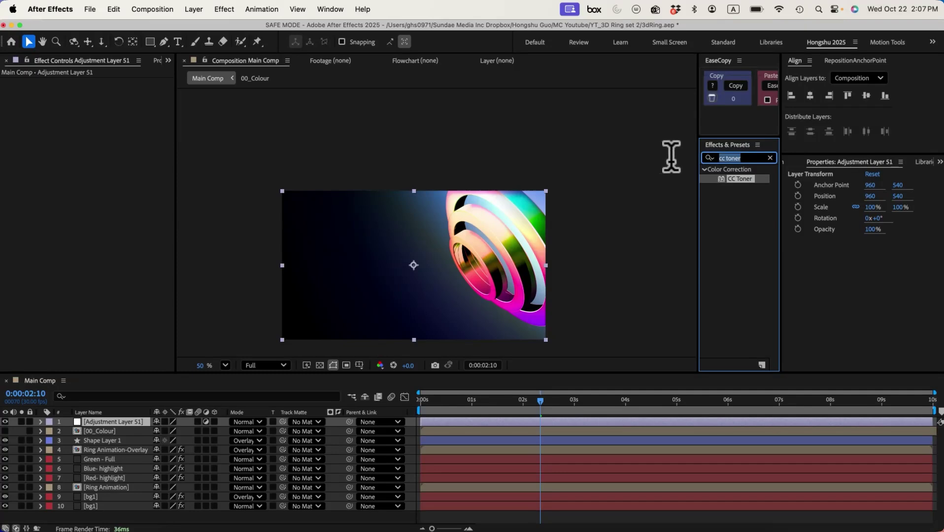
pyautogui.write('cc light')
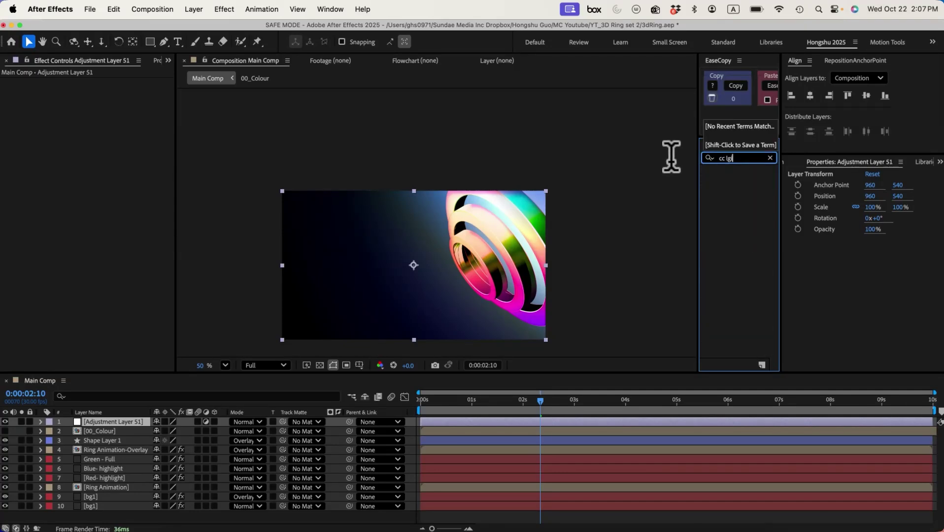
pyautogui.moveTo(740, 188); pyautogui.dragTo(106, 114)
pyautogui.click(102, 101)
pyautogui.click(428, 266)
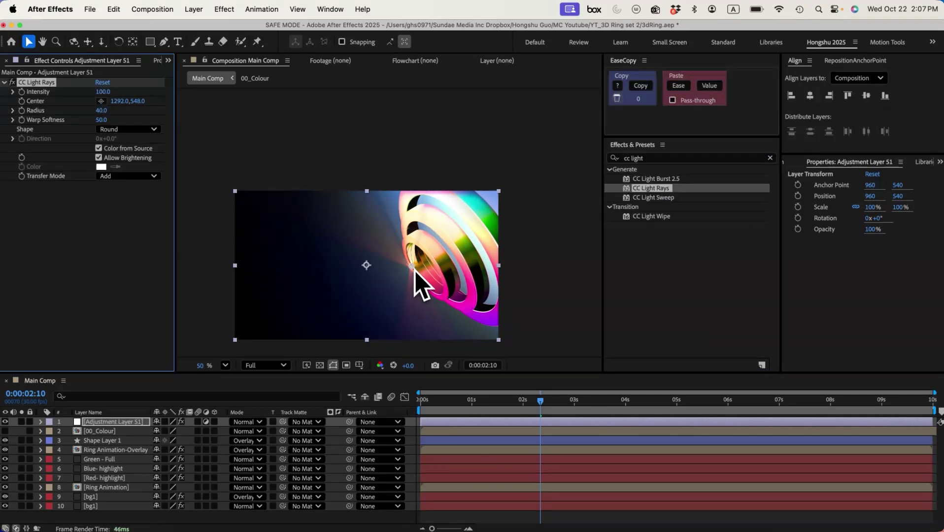
pyautogui.moveTo(423, 276)
pyautogui.mouseDown()
pyautogui.moveTo(464, 274)
pyautogui.moveTo(429, 276)
pyautogui.mouseUp()
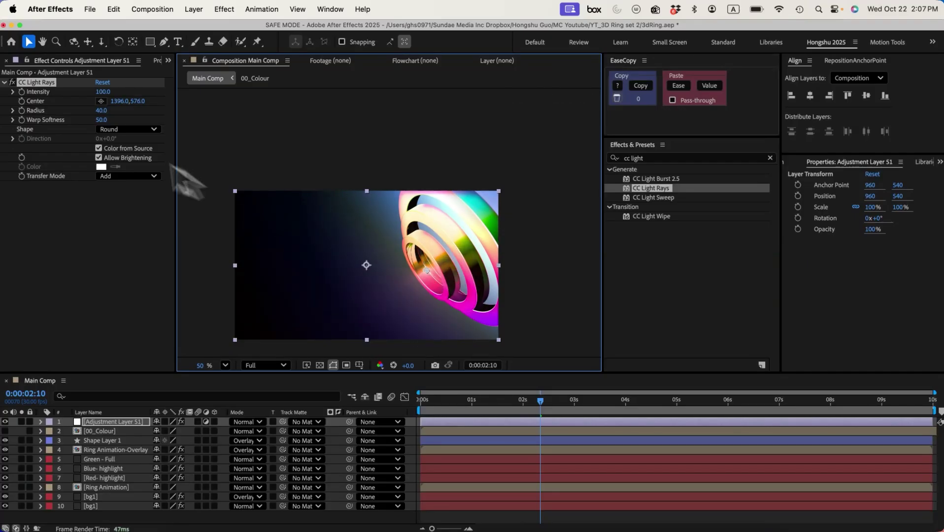
# Enable keyframing for the light rays' Center and add a keyframe at 0:00:02:10 with it beyond the frame's upper-right corner at 1992, -76.
pyautogui.click(22, 101)
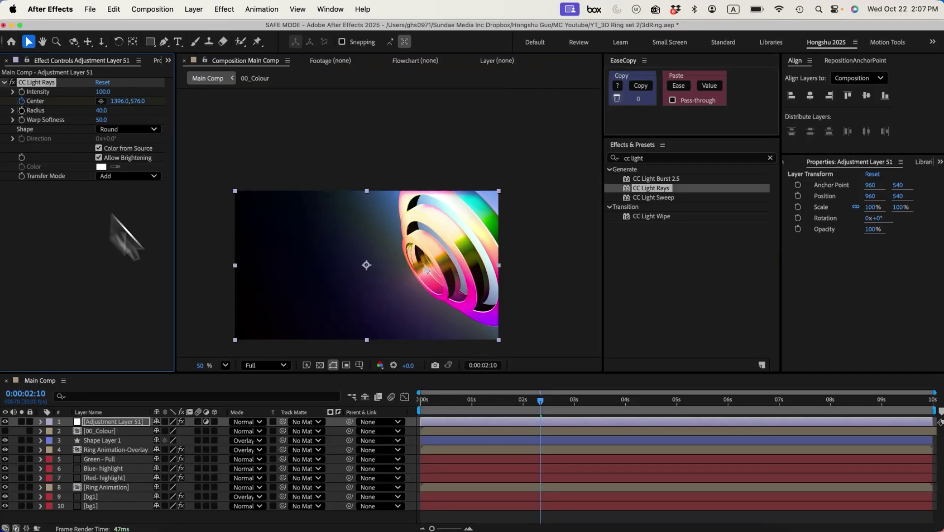
pyautogui.press('u')
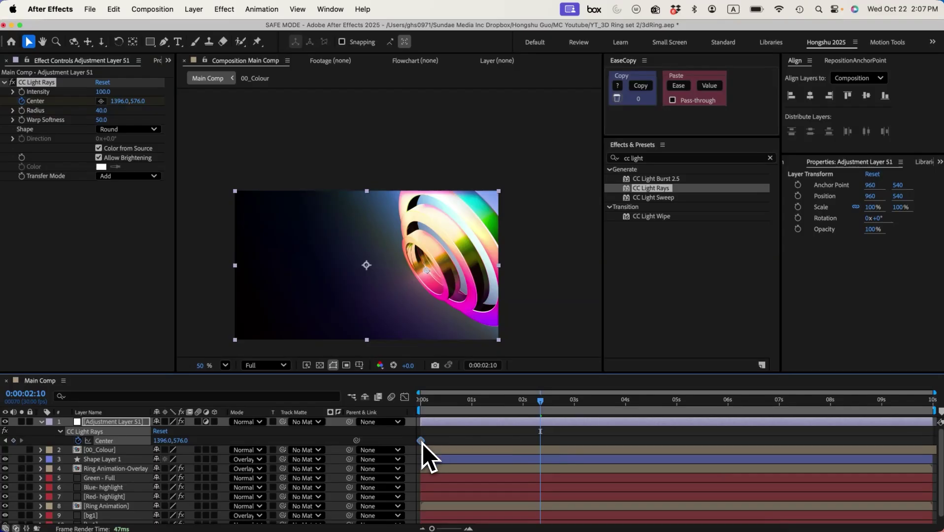
pyautogui.moveTo(427, 271); pyautogui.dragTo(507, 179)
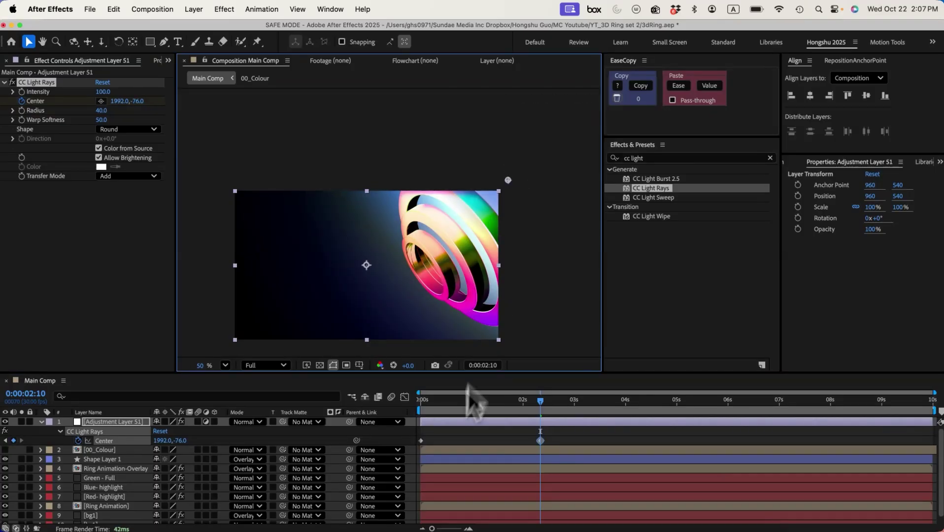
# Move the on-ring Center keyframe to 0:00:00:25 and the off-frame one to 0:00:00:00, reversing the light rays' path.
pyautogui.click(418, 402)
pyautogui.click(422, 441)
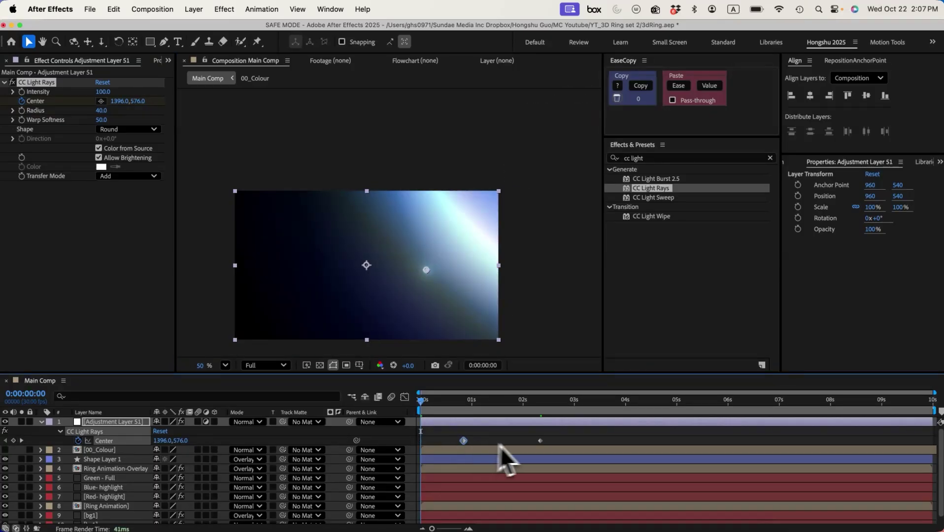
pyautogui.moveTo(540, 441); pyautogui.dragTo(409, 446)
pyautogui.moveTo(423, 401); pyautogui.dragTo(472, 401)
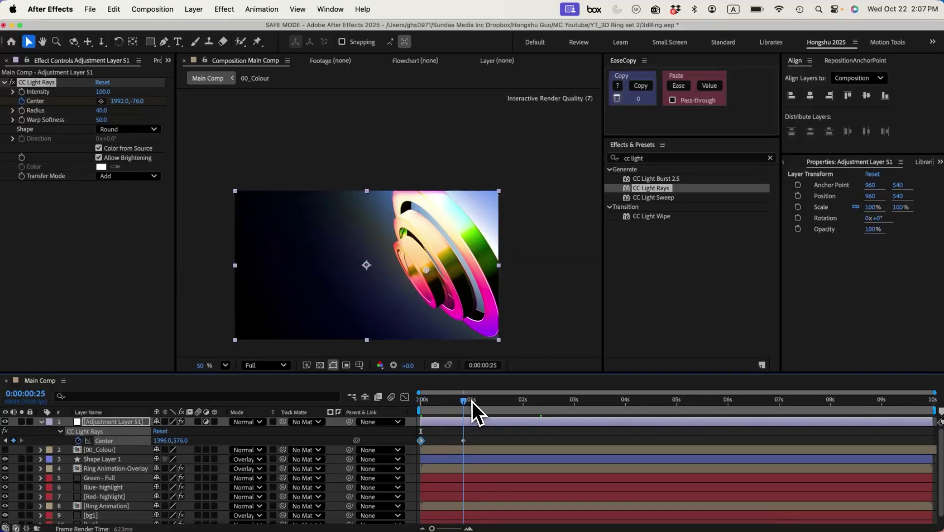
# Reposition the light rays' Center at the 0:00:00:25 keyframe to about 1351.4, 581.8 on the innermost ring.
pyautogui.moveTo(469, 443); pyautogui.dragTo(474, 442)
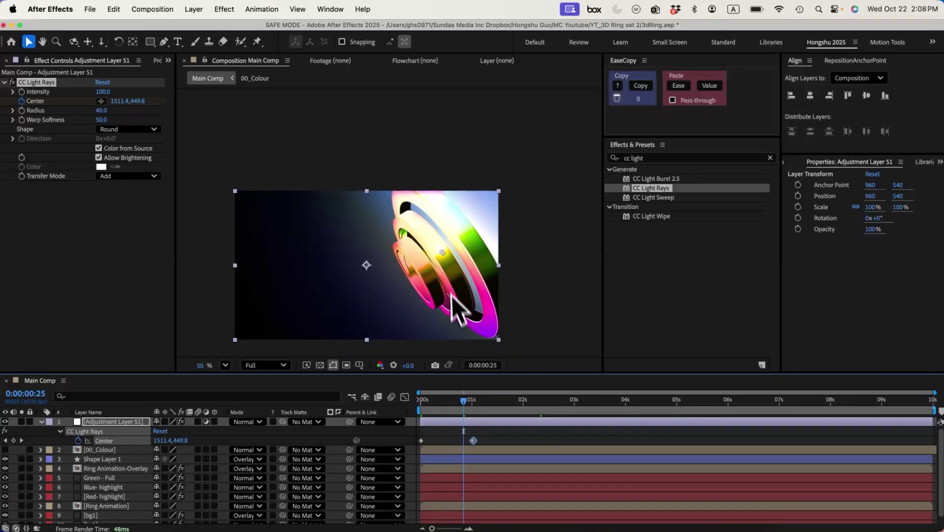
pyautogui.moveTo(427, 271); pyautogui.dragTo(422, 273)
pyautogui.click(466, 399)
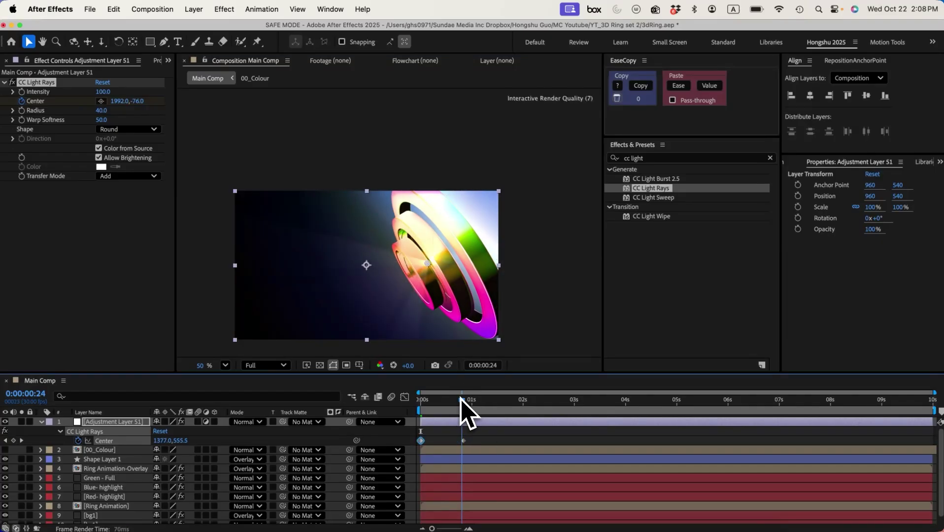
pyautogui.click(464, 400)
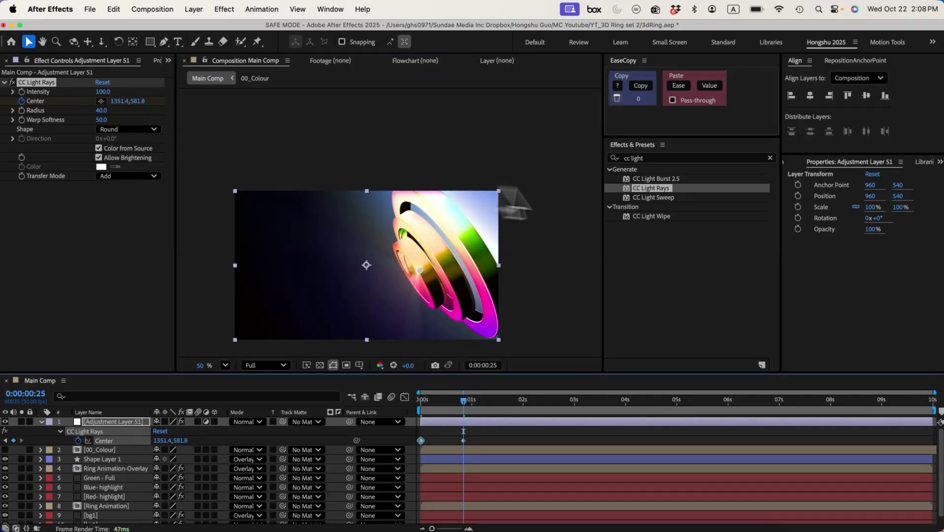
# Add CC Light Burst 2.5 to the adjustment layer with Ray Length 5, and keep the current time at 0:00:00:25.
pyautogui.doubleClick(658, 179)
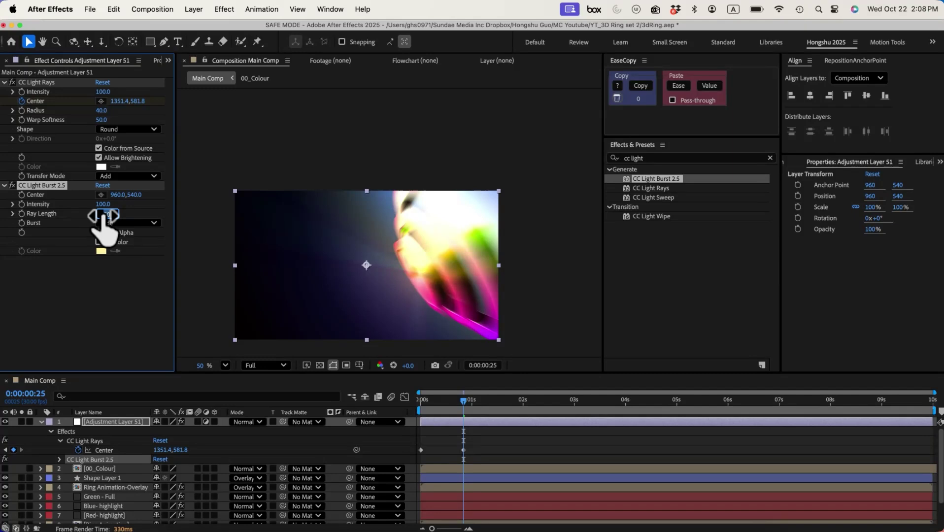
pyautogui.moveTo(104, 215); pyautogui.dragTo(105, 216)
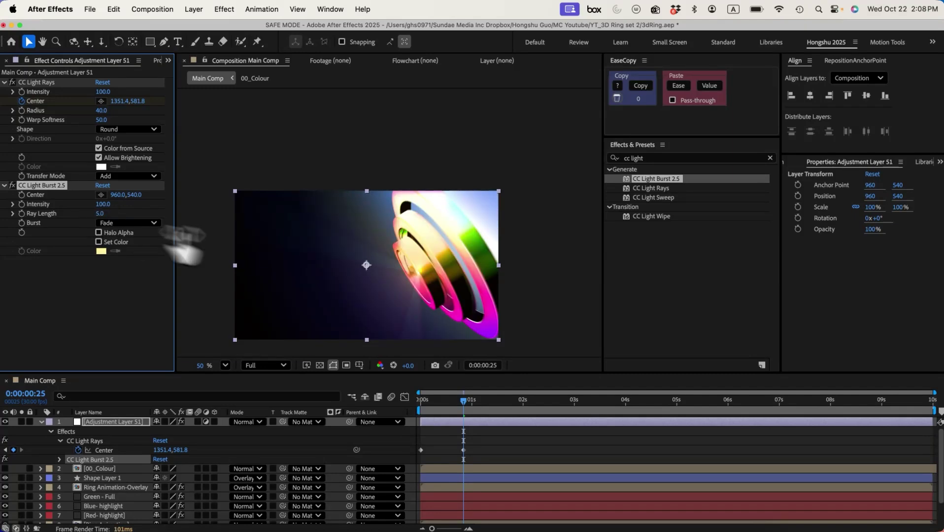
pyautogui.moveTo(469, 413)
pyautogui.mouseDown()
pyautogui.moveTo(430, 404)
pyautogui.moveTo(462, 406)
pyautogui.mouseUp()
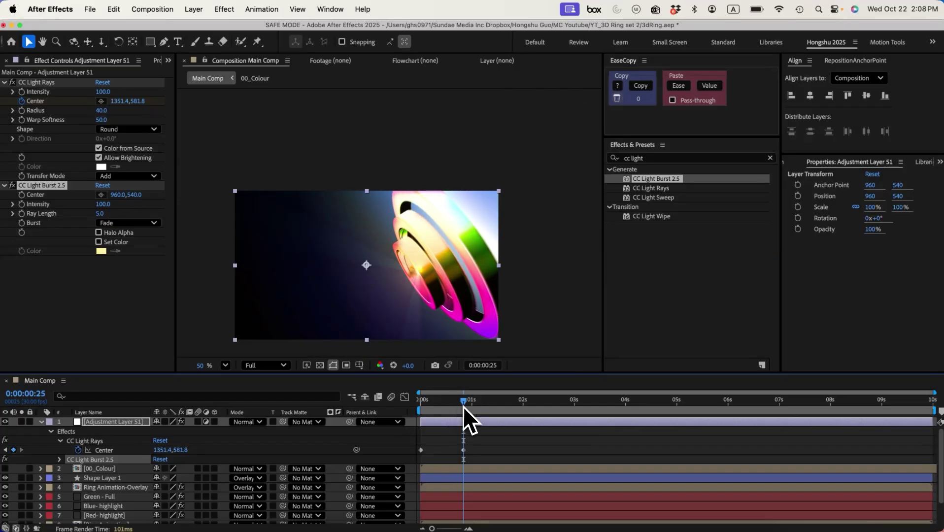
# Add Curves to the adjustment layer and bend the RGB curve below the diagonal to darken the shadows and midtones.
pyautogui.click(448, 453)
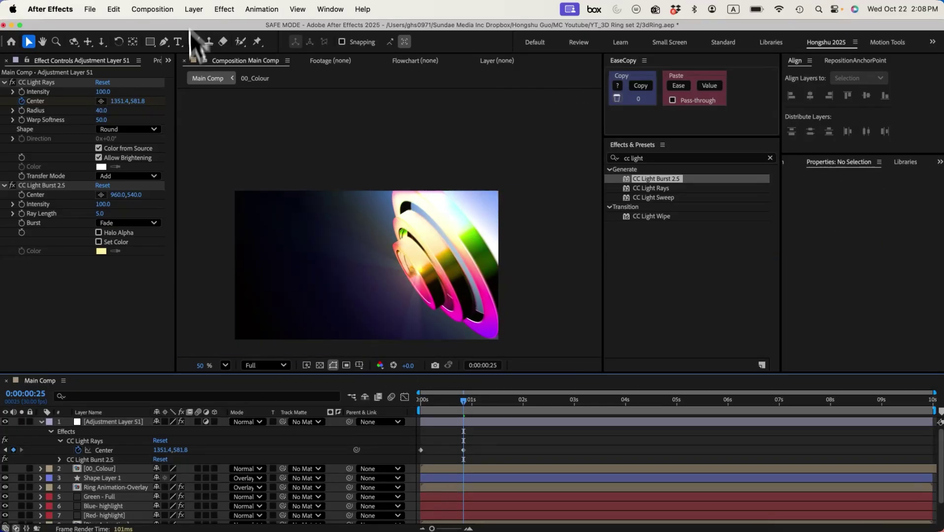
pyautogui.press('super+5')
pyautogui.write('curve')
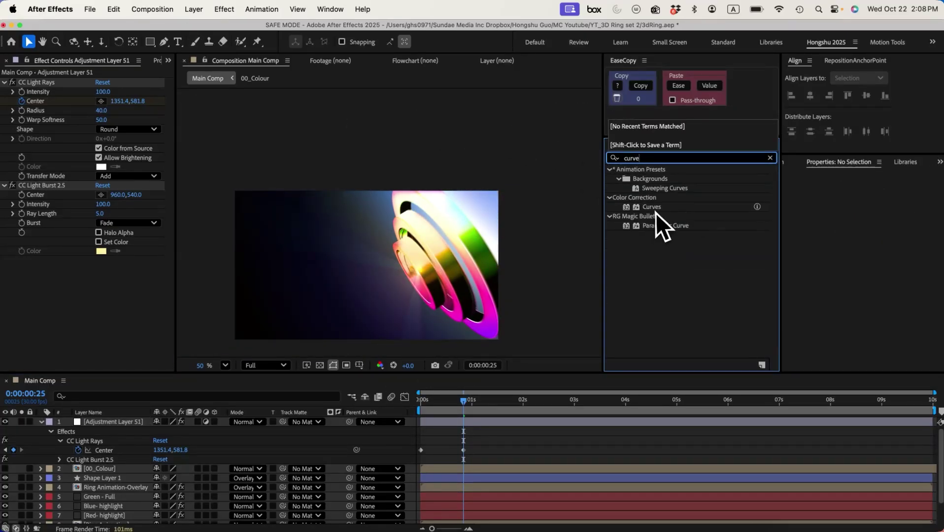
pyautogui.click(656, 210)
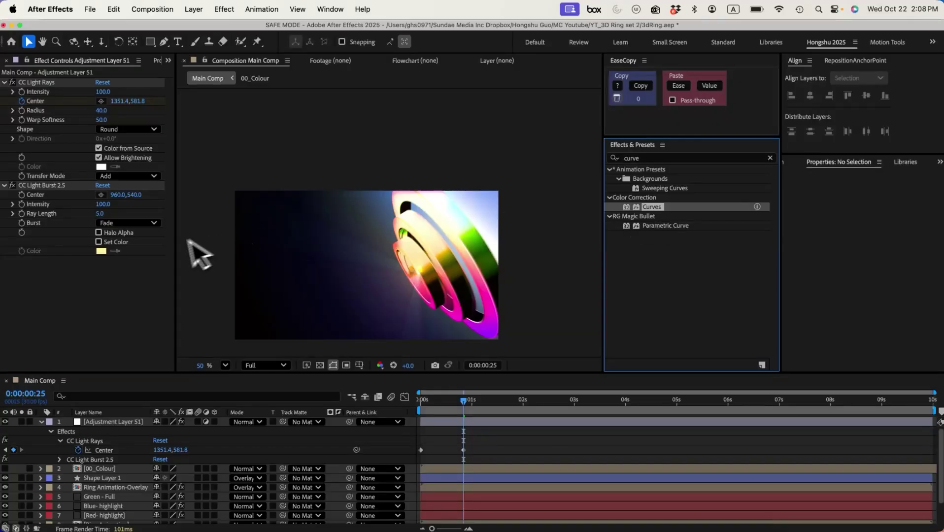
pyautogui.click(125, 422)
pyautogui.doubleClick(651, 208)
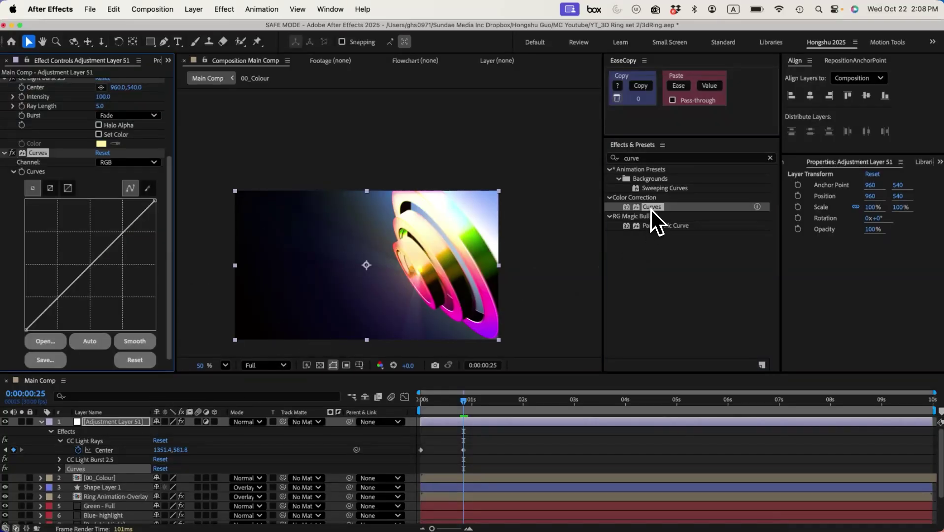
pyautogui.moveTo(120, 232); pyautogui.dragTo(91, 279)
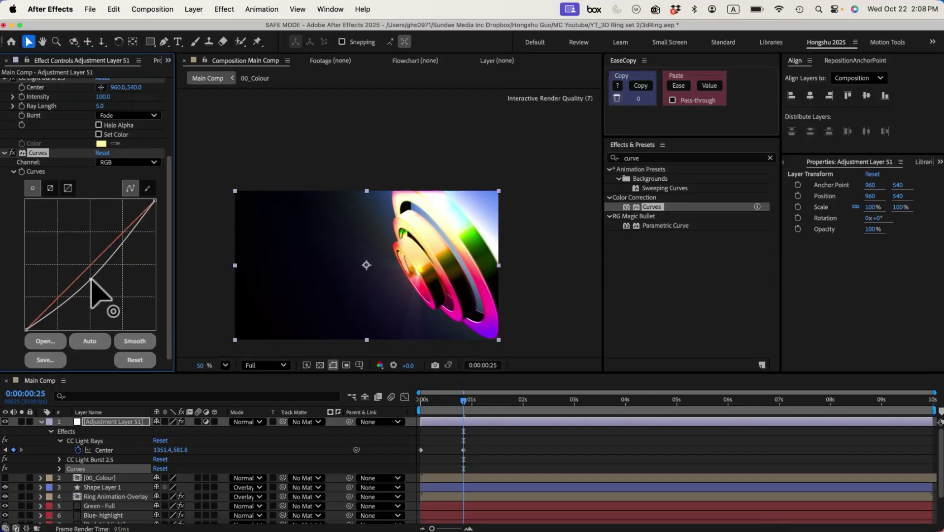
# Set the Gradient Ramp's End Color on the upper bg1 layer to the brighter blue 002C91.
pyautogui.scroll(-3, 274, 488)
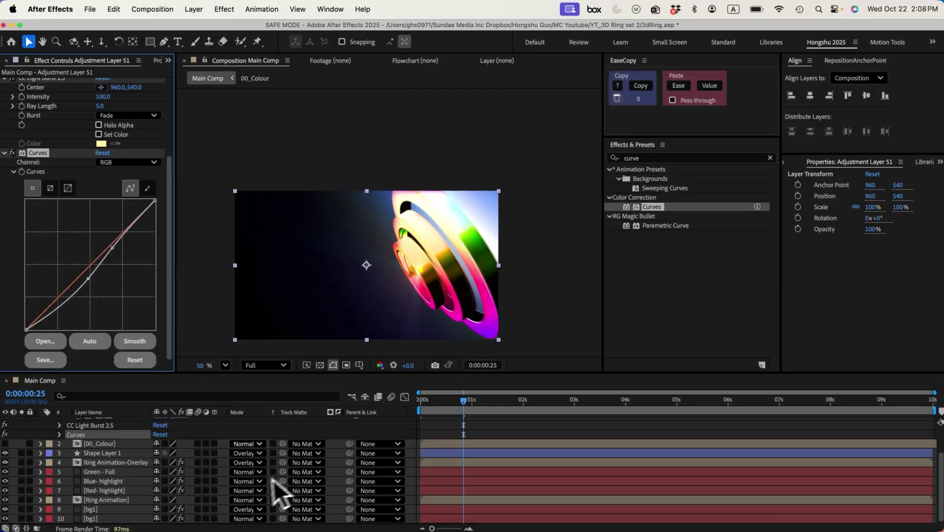
pyautogui.click(90, 512)
pyautogui.click(101, 120)
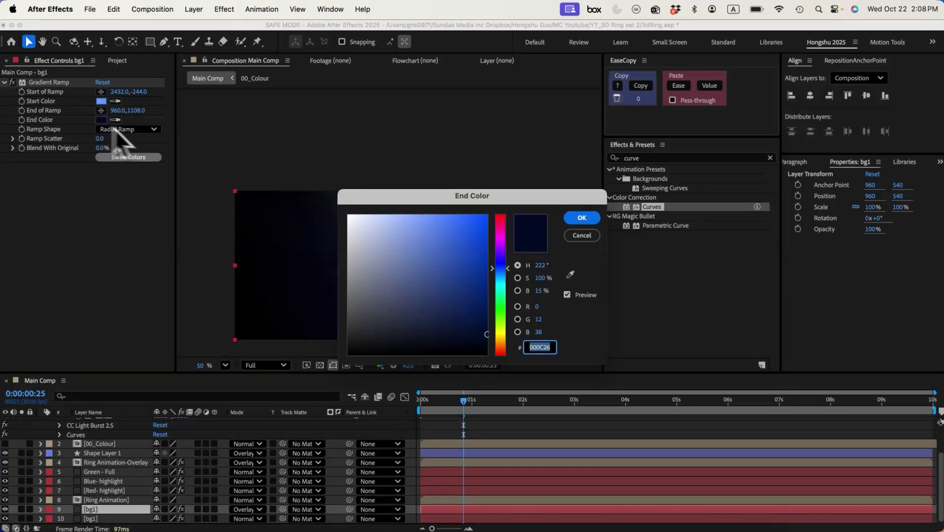
pyautogui.moveTo(510, 199); pyautogui.dragTo(670, 237)
pyautogui.moveTo(636, 325)
pyautogui.mouseDown()
pyautogui.moveTo(666, 321)
pyautogui.moveTo(660, 349)
pyautogui.mouseUp()
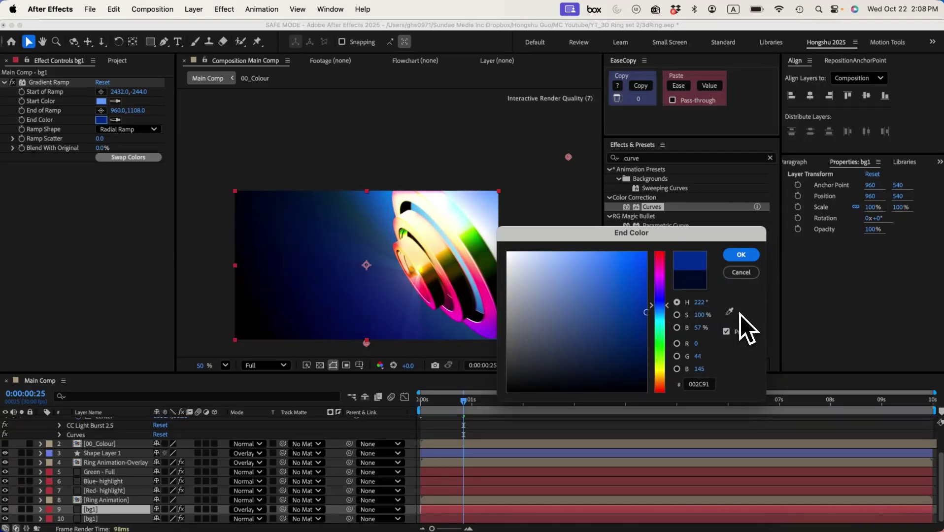
pyautogui.click(740, 254)
# Move the current time to 0:00:02:00 and create a dark gray solid at the top of Main Comp, with no layer selected.
pyautogui.moveTo(443, 399); pyautogui.dragTo(523, 399)
pyautogui.scroll(3, 117, 470)
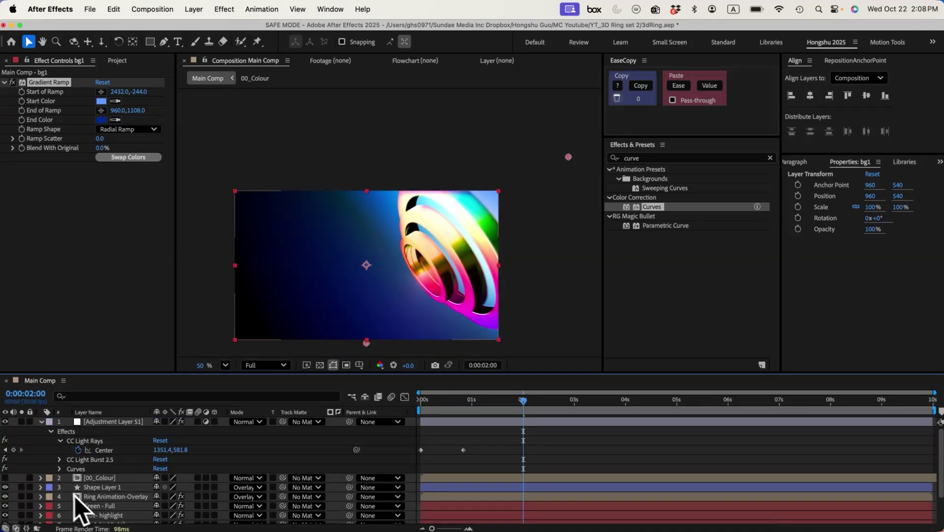
pyautogui.press('F2')
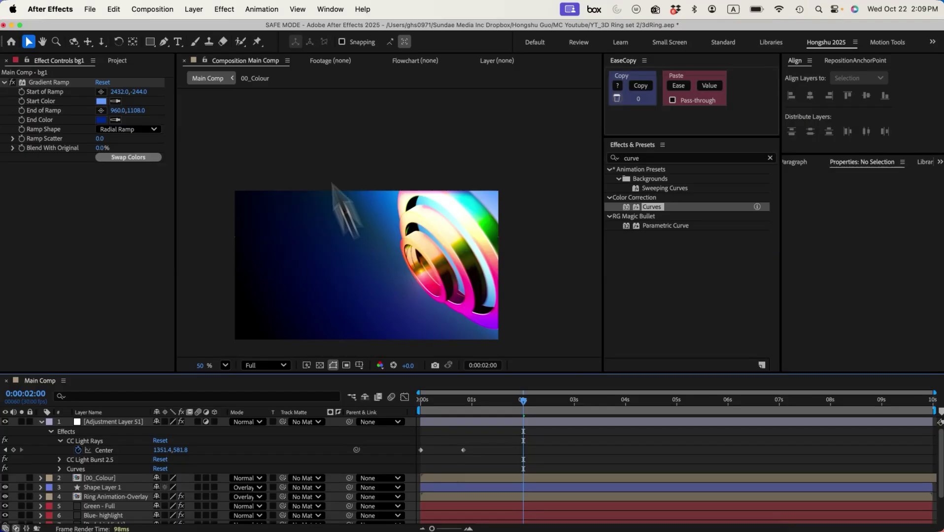
pyautogui.click(187, 9)
pyautogui.moveTo(219, 31)
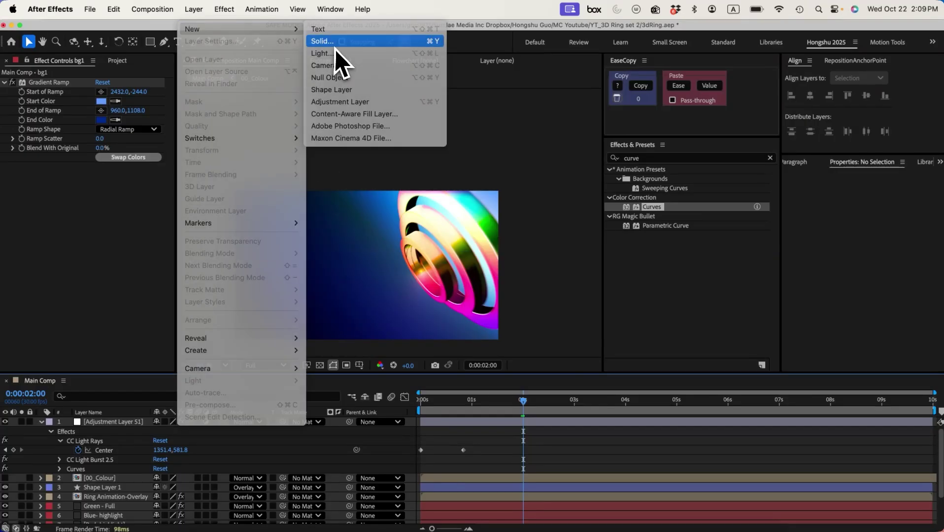
pyautogui.click(336, 48)
pyautogui.click(577, 390)
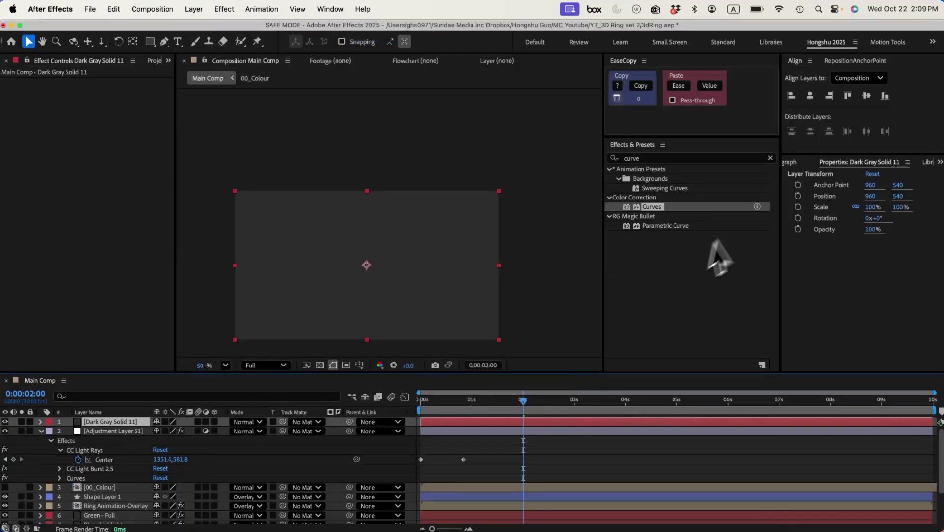
# Find CC Ball Action in the effects and apply it to the new dark gray solid.
pyautogui.doubleClick(640, 158)
pyautogui.write('cc abl')
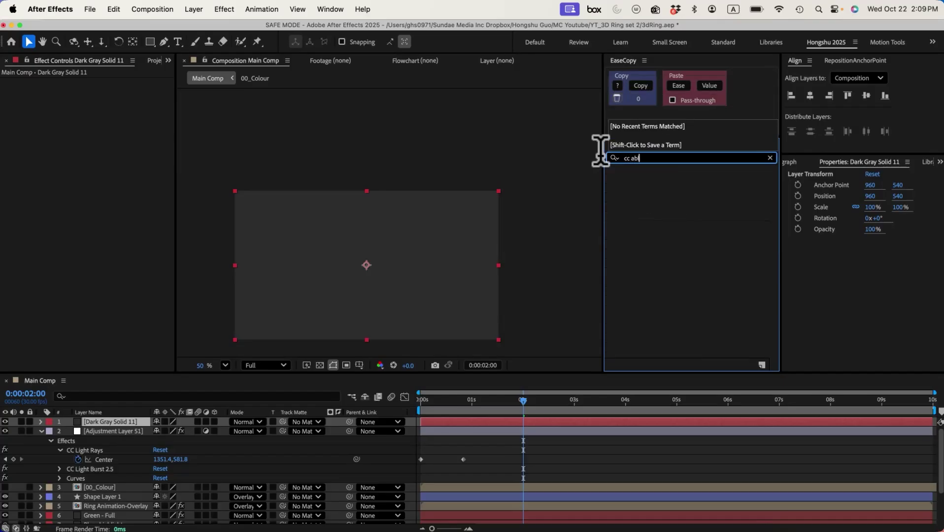
pyautogui.press('BackSpace')
pyautogui.press('BackSpace')
pyautogui.write('ball')
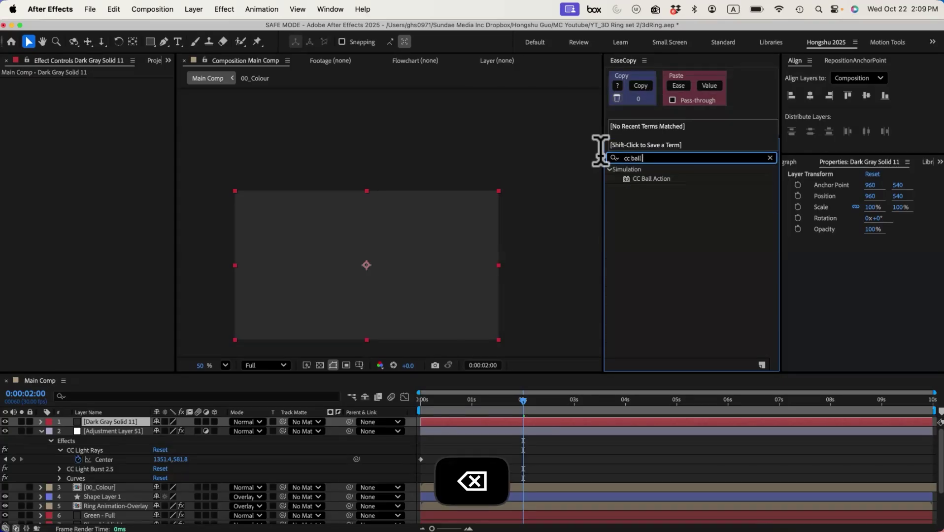
pyautogui.doubleClick(651, 178)
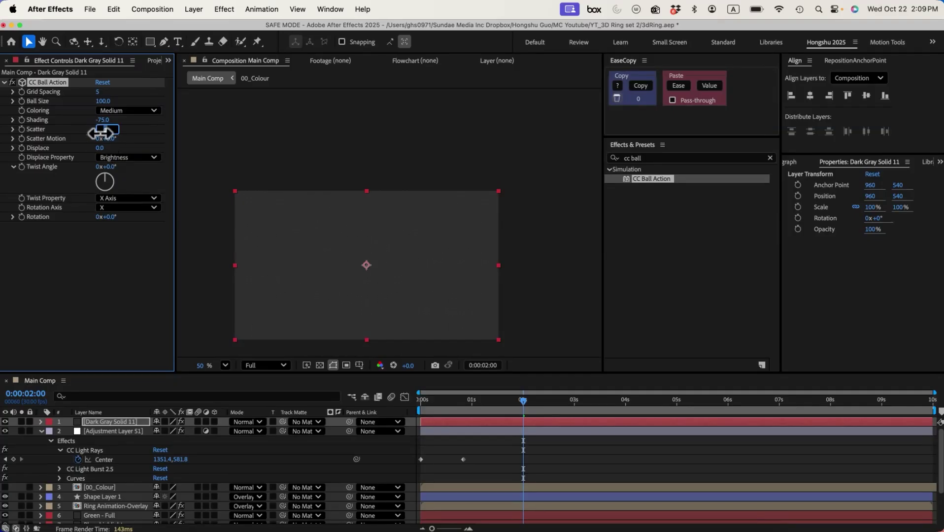
# Set CC Ball Action's Scatter to 1000, Ball Size to 20 and Grid Spacing to 20.
pyautogui.press('Return')
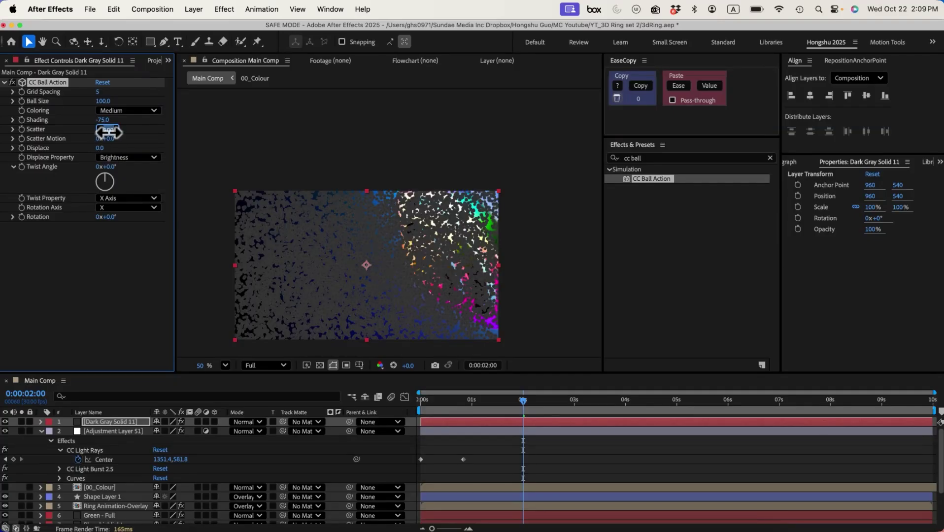
pyautogui.press('Return')
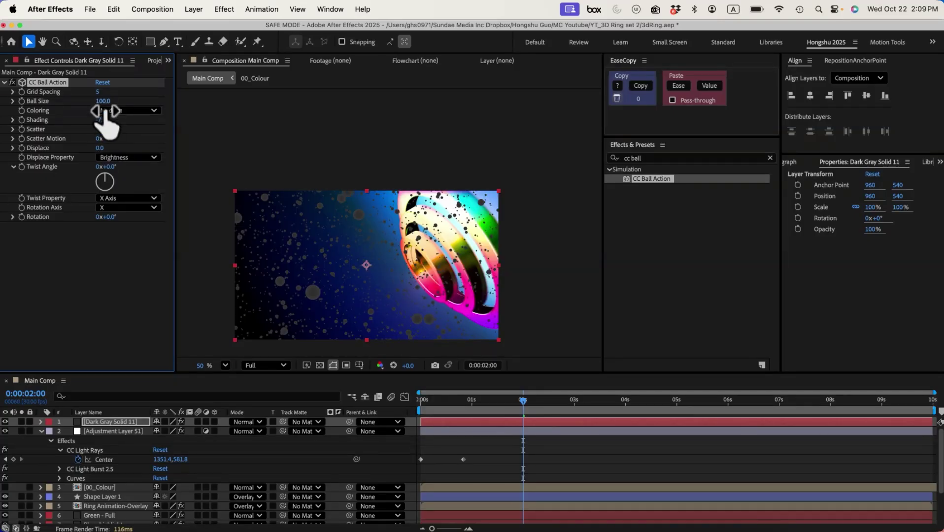
pyautogui.click(100, 92)
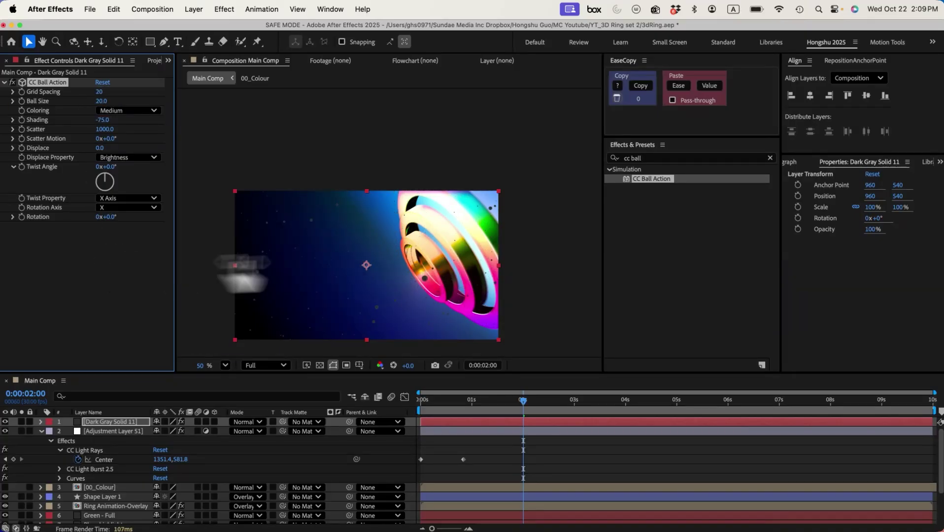
# Apply the Fill effect to the dark gray particle solid and set its color to white.
pyautogui.click(636, 157)
pyautogui.write('fill')
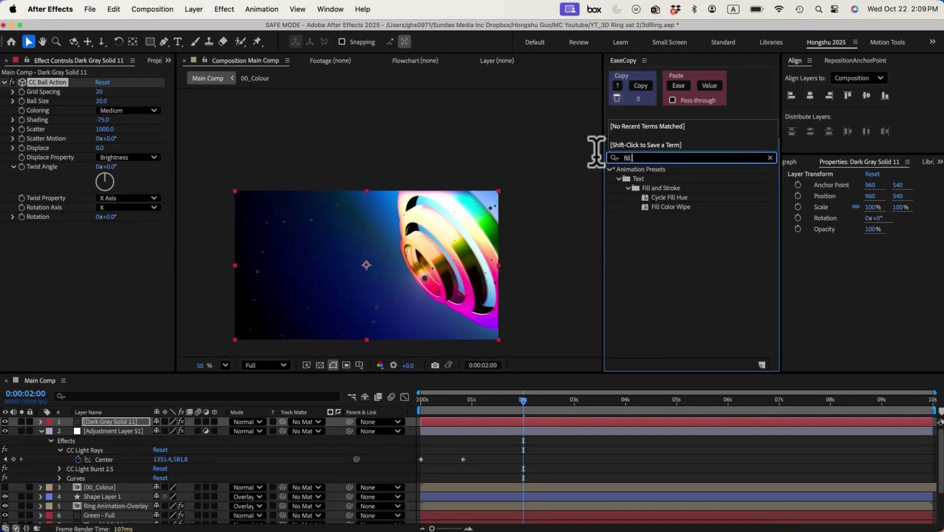
pyautogui.press('BackSpace')
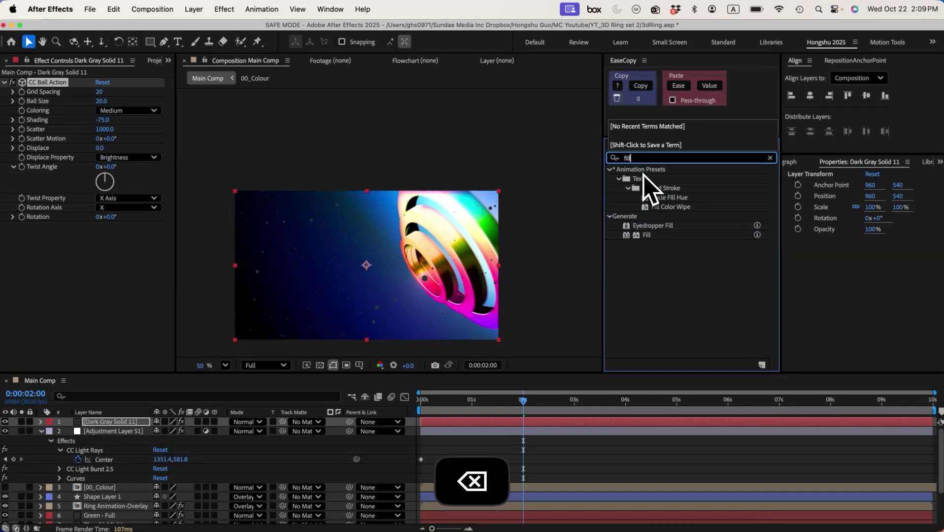
pyautogui.doubleClick(646, 235)
pyautogui.click(101, 254)
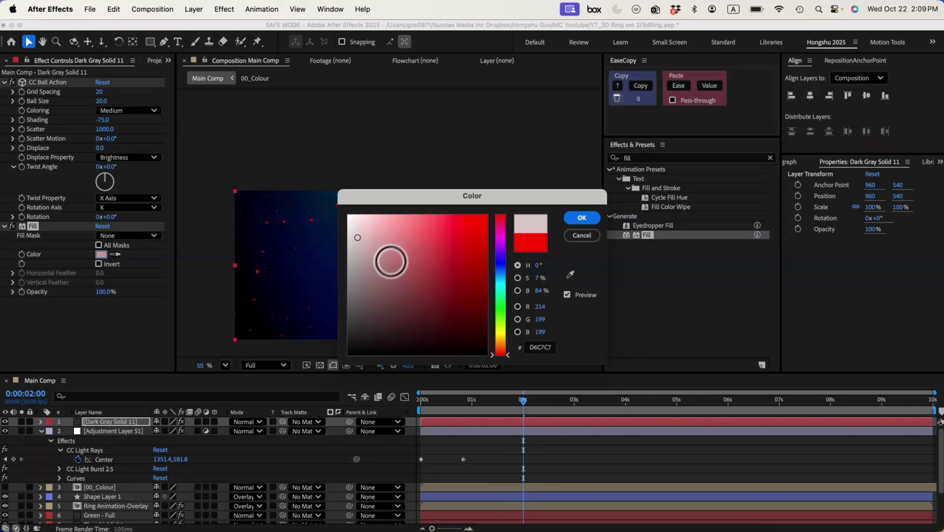
pyautogui.moveTo(390, 262); pyautogui.dragTo(323, 212)
pyautogui.click(582, 218)
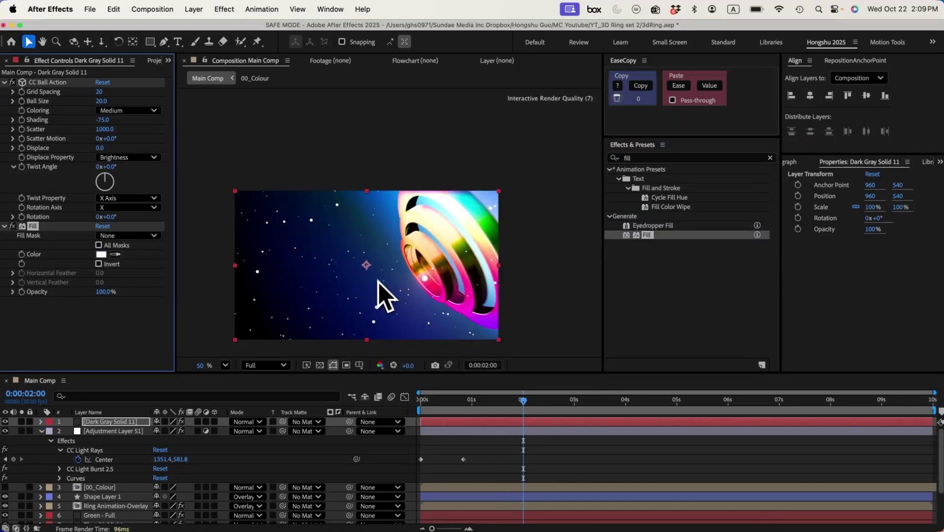
# Find Fast Box Blur in the effects and apply it to the particle solid.
pyautogui.doubleClick(627, 158)
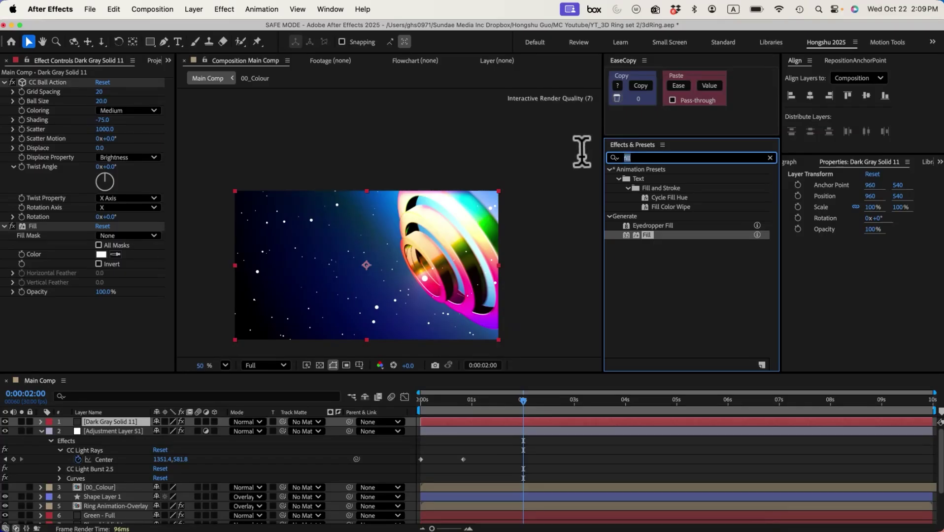
pyautogui.write('fast')
pyautogui.doubleClick(659, 226)
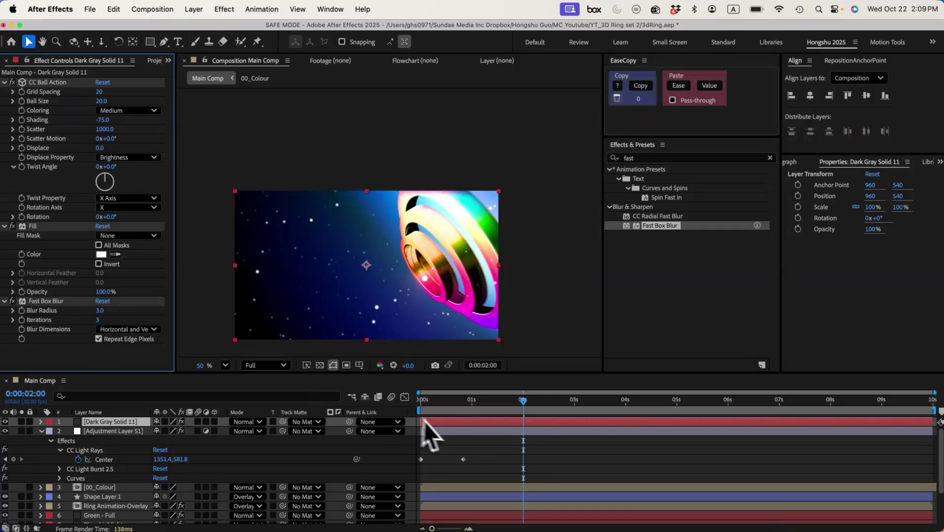
# Return to 0:00:00:00 and pre-compose the dark gray solid as "CC Ball action", leaving all attributes in Main Comp.
pyautogui.moveTo(423, 403); pyautogui.dragTo(419, 404)
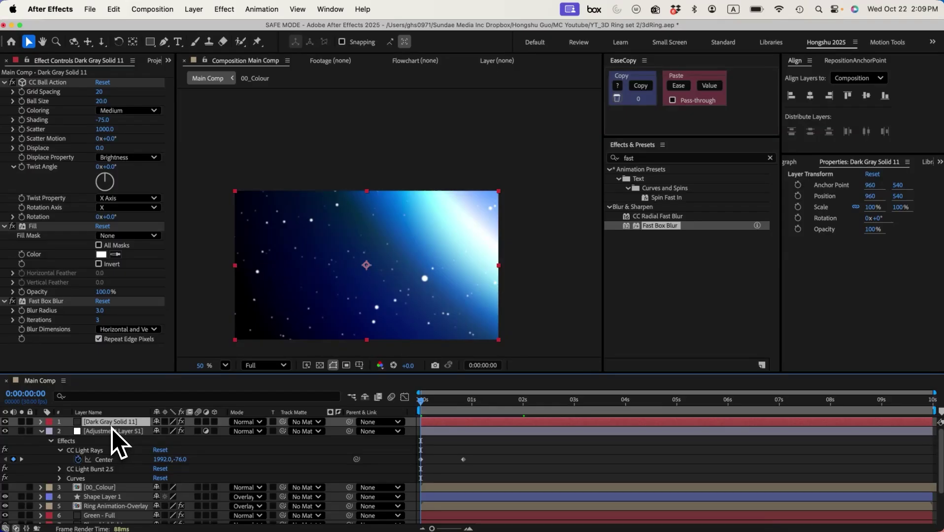
pyautogui.press('super+shift+c')
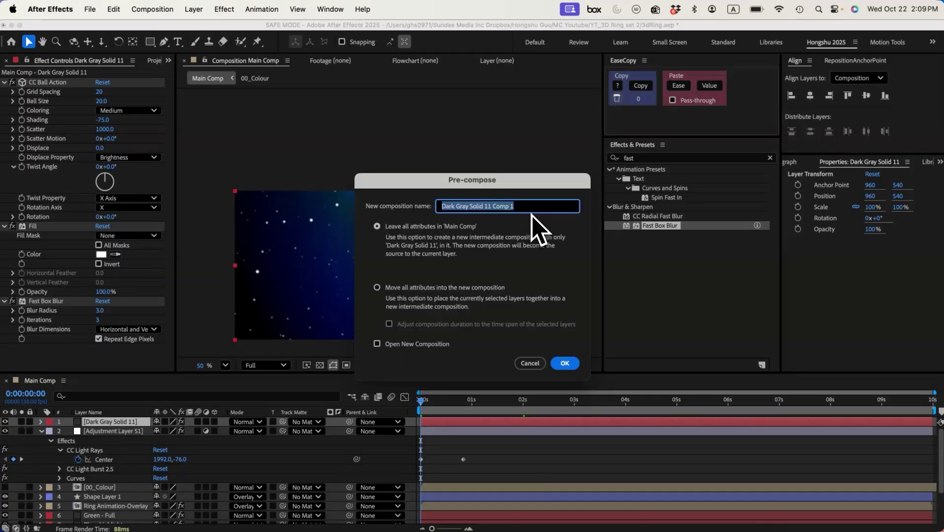
pyautogui.write('Caa')
pyautogui.press('BackSpace')
pyautogui.press('BackSpace')
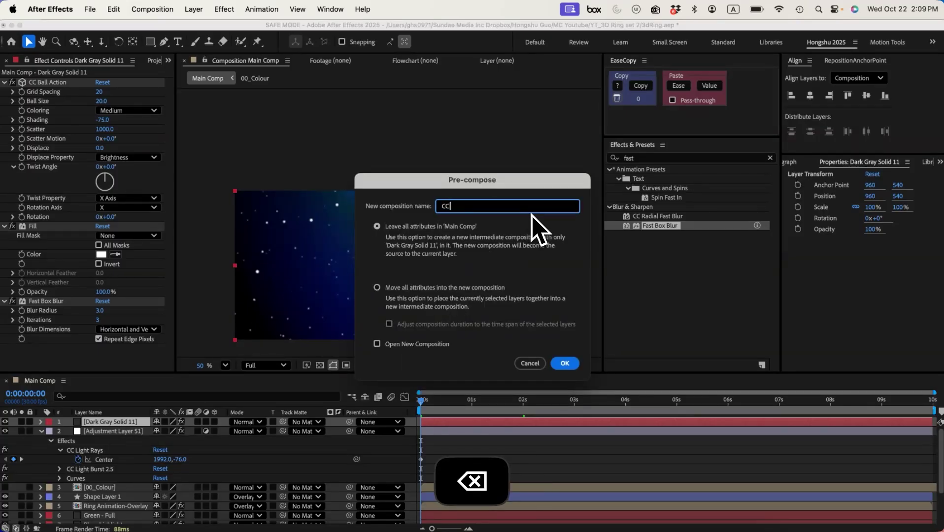
pyautogui.write('C Ball')
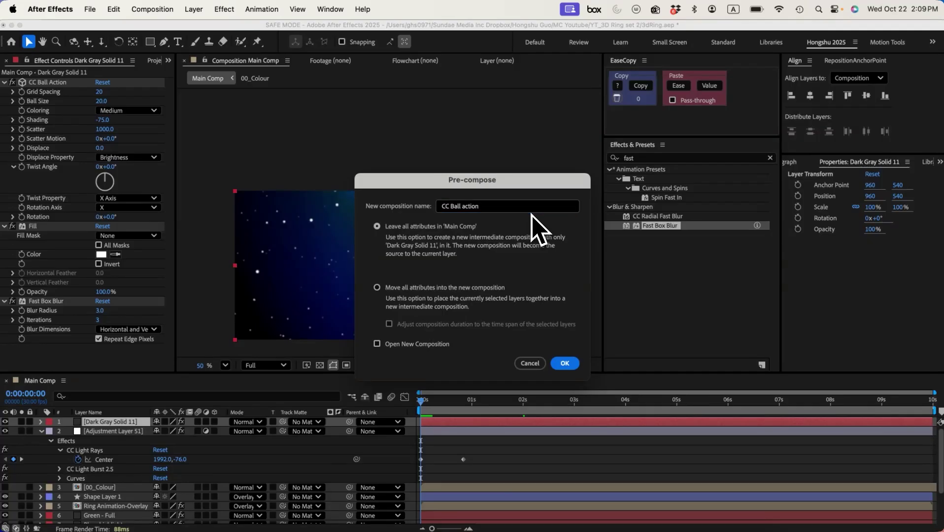
pyautogui.write(' action')
pyautogui.press('Return')
# Copy the Camera control and Camera 1 layers from the Ring Animation composition into the CC Ball action composition.
pyautogui.scroll(-3, 123, 498)
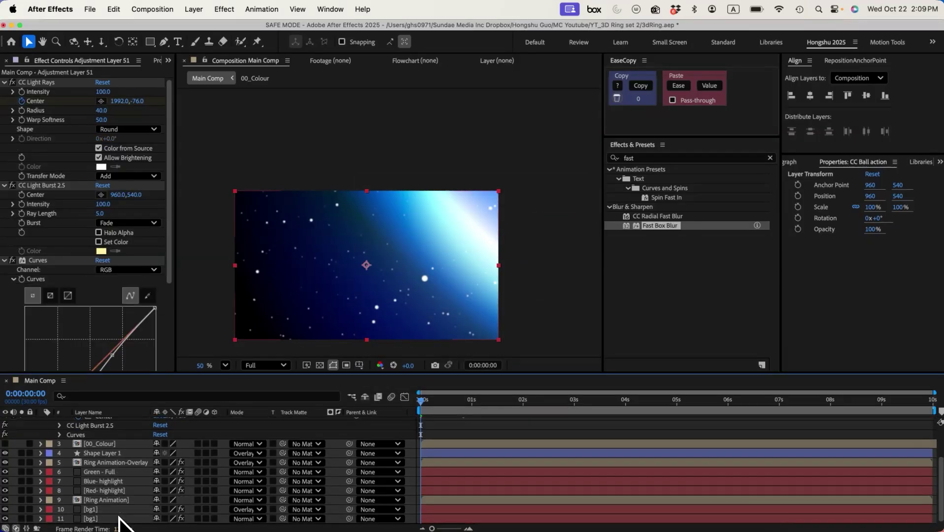
pyautogui.doubleClick(109, 502)
pyautogui.click(101, 422)
pyautogui.keyDown('shift'); pyautogui.click(99, 431); pyautogui.keyUp('shift')
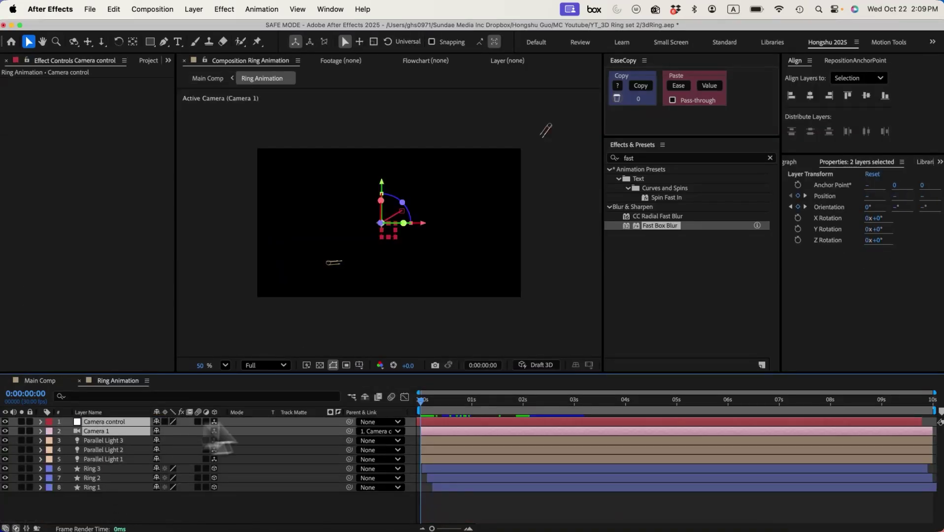
pyautogui.press('super+c')
pyautogui.click(351, 396)
pyautogui.click(292, 394)
pyautogui.scroll(3, 119, 443)
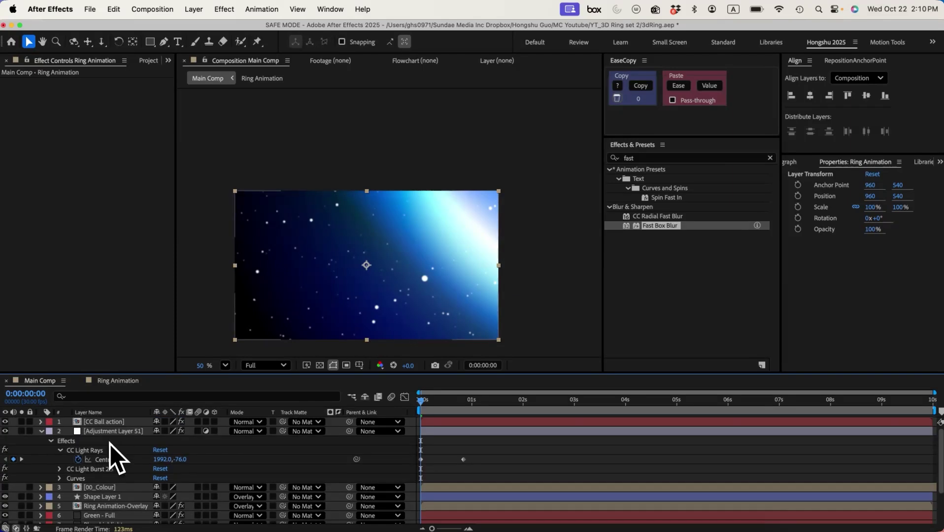
pyautogui.doubleClick(104, 422)
pyautogui.press('super+v')
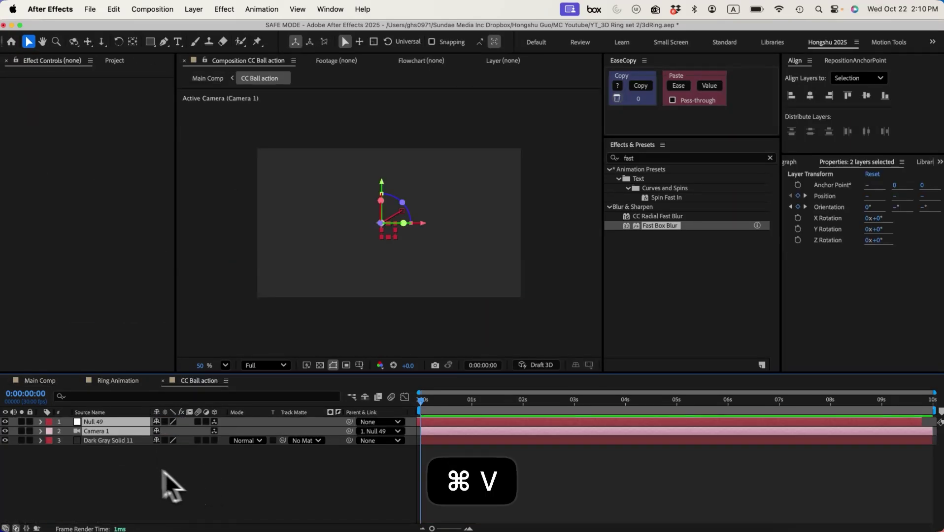
# Move CC Ball Action, Fill and Fast Box Blur from Main Comp's CC Ball action layer onto the dark gray solid inside that precomp.
pyautogui.click(116, 441)
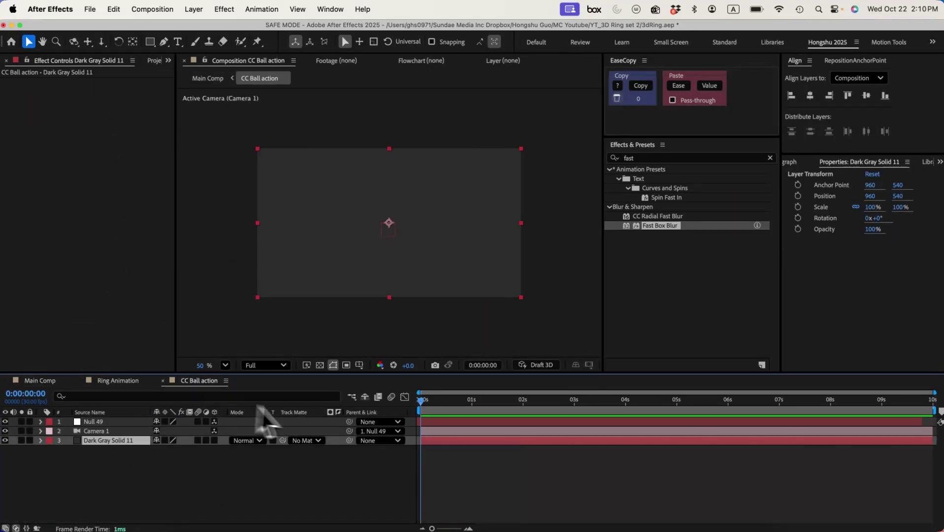
pyautogui.click(351, 397)
pyautogui.click(270, 396)
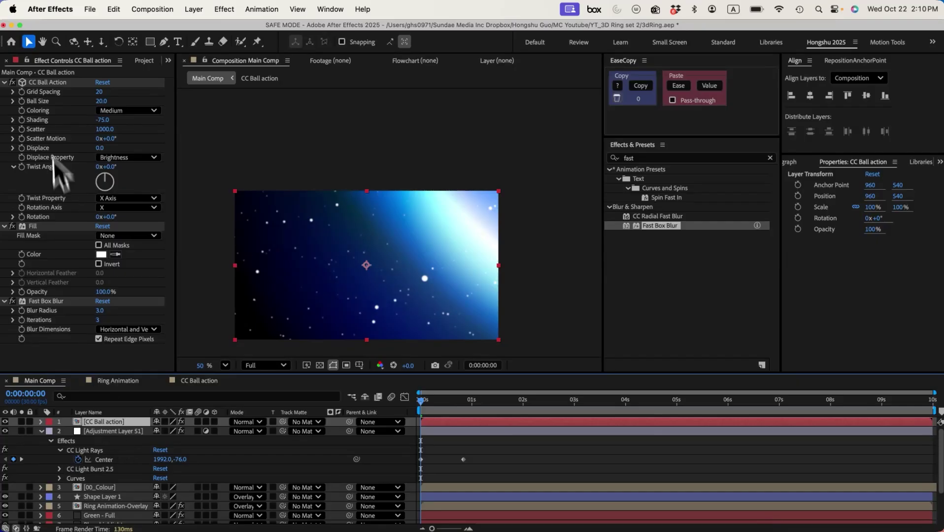
pyautogui.click(47, 83)
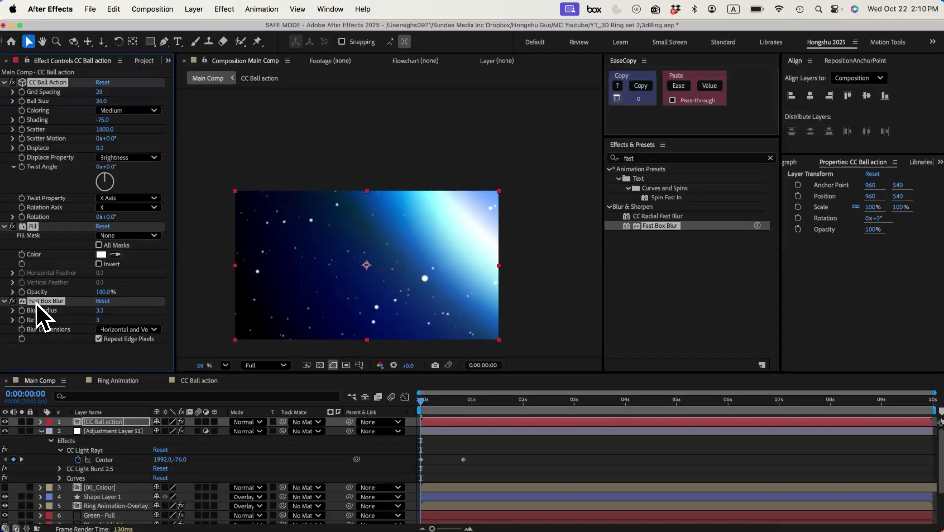
pyautogui.press('super+c')
pyautogui.press('super+x')
pyautogui.doubleClick(98, 423)
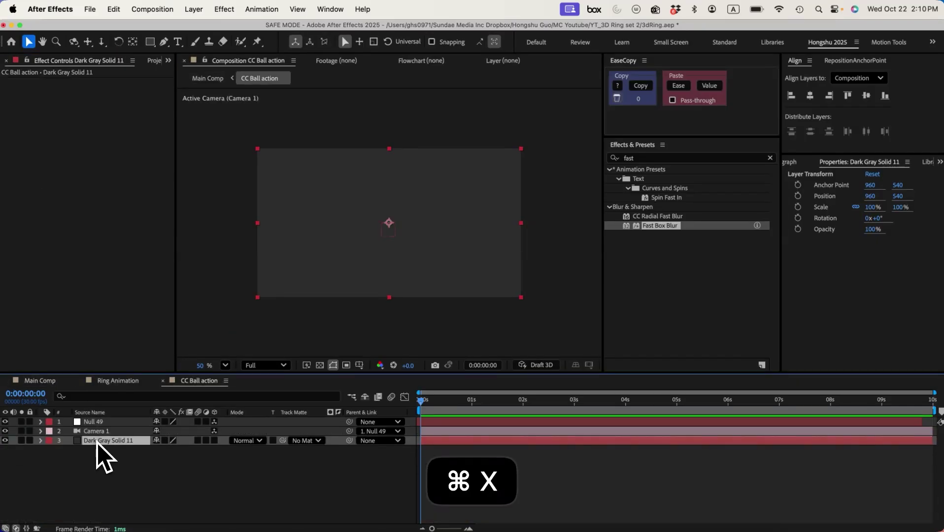
pyautogui.press('super+v')
pyautogui.click(116, 467)
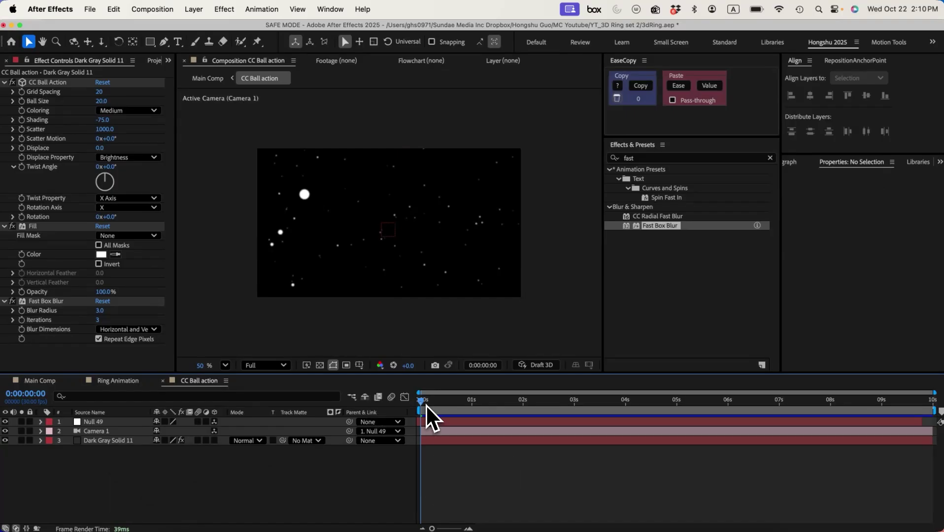
# Scrub through the particle motion in the CC Ball action composition and in Main Comp.
pyautogui.moveTo(427, 407); pyautogui.dragTo(531, 409)
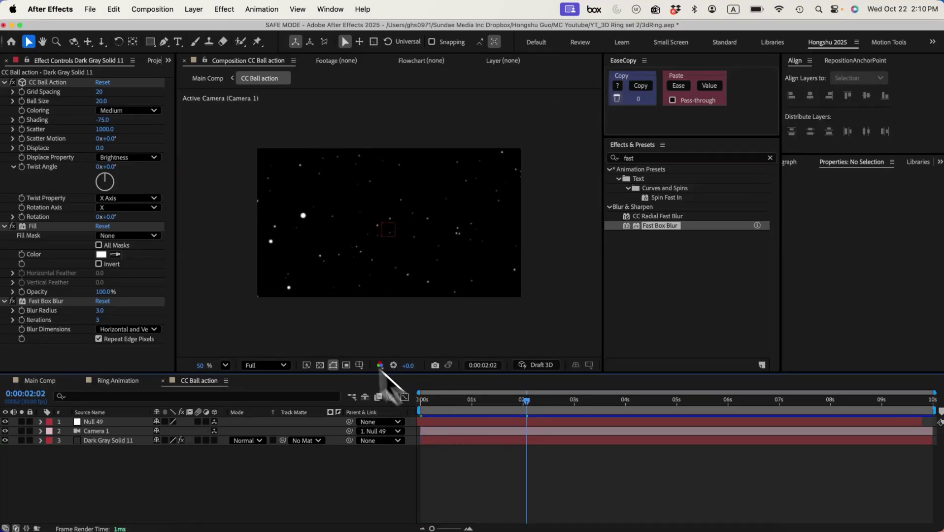
pyautogui.moveTo(422, 400); pyautogui.dragTo(458, 429)
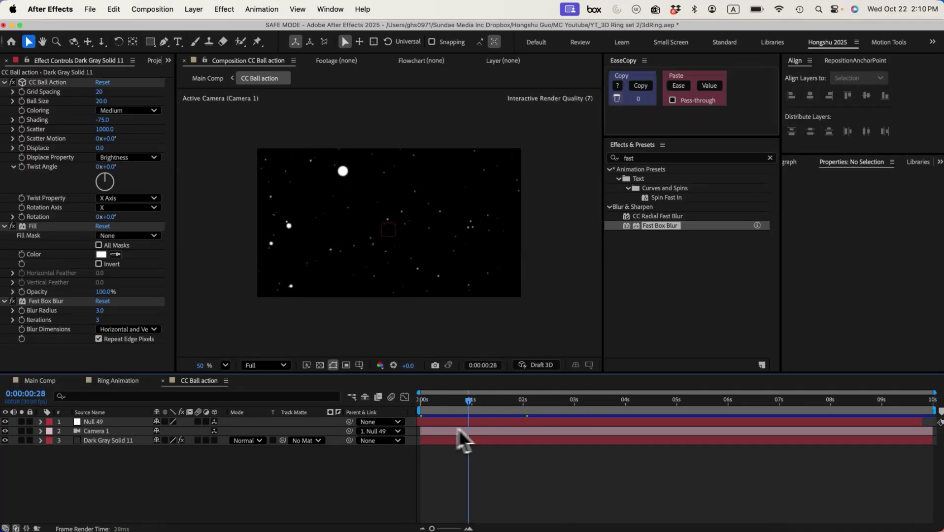
pyautogui.click(351, 397)
pyautogui.click(289, 397)
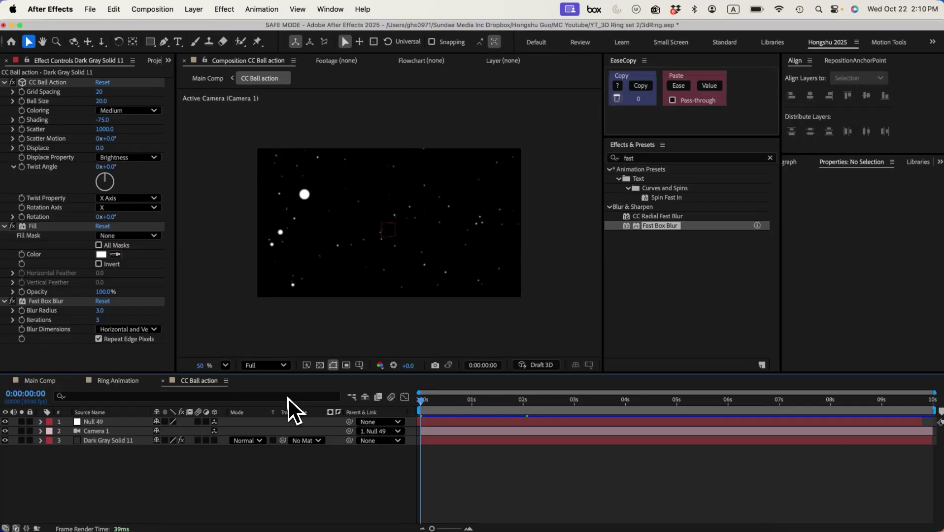
pyautogui.moveTo(425, 404); pyautogui.dragTo(473, 402)
# Find the "test ring" composition in the project's Assets folder and open it.
pyautogui.click(144, 61)
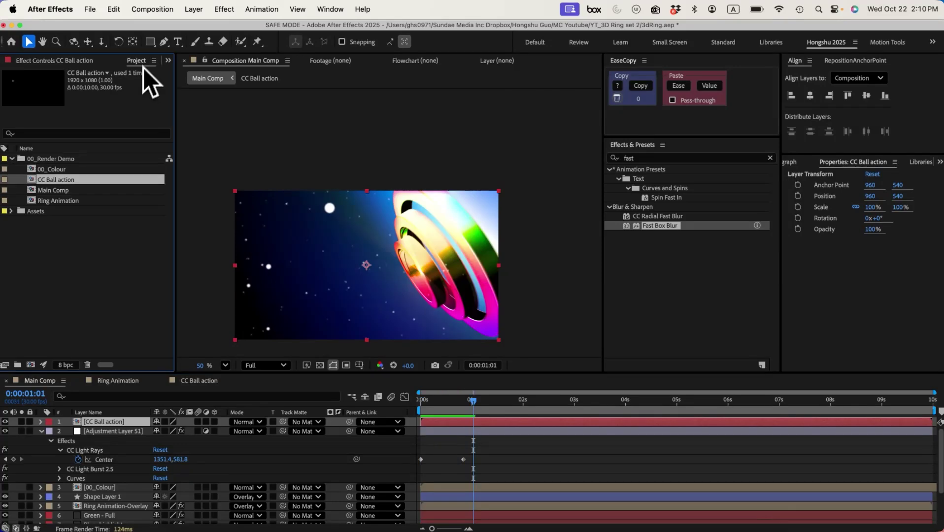
pyautogui.click(42, 205)
pyautogui.doubleClick(27, 211)
pyautogui.scroll(-5, 41, 283)
pyautogui.click(52, 328)
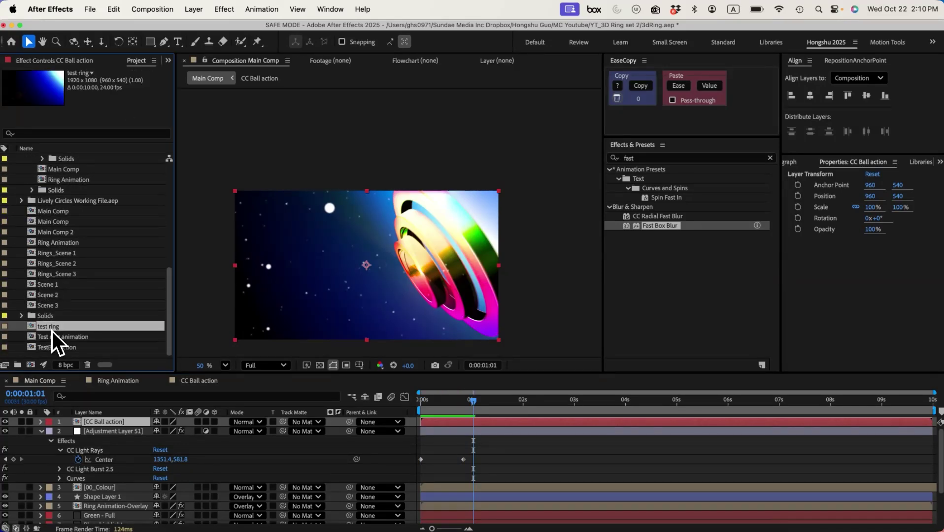
pyautogui.doubleClick(52, 329)
# Copy Null 47, Shape Layer 5 and Shape Layer 4 from test ring into Main Comp and return to its first frame.
pyautogui.click(127, 478)
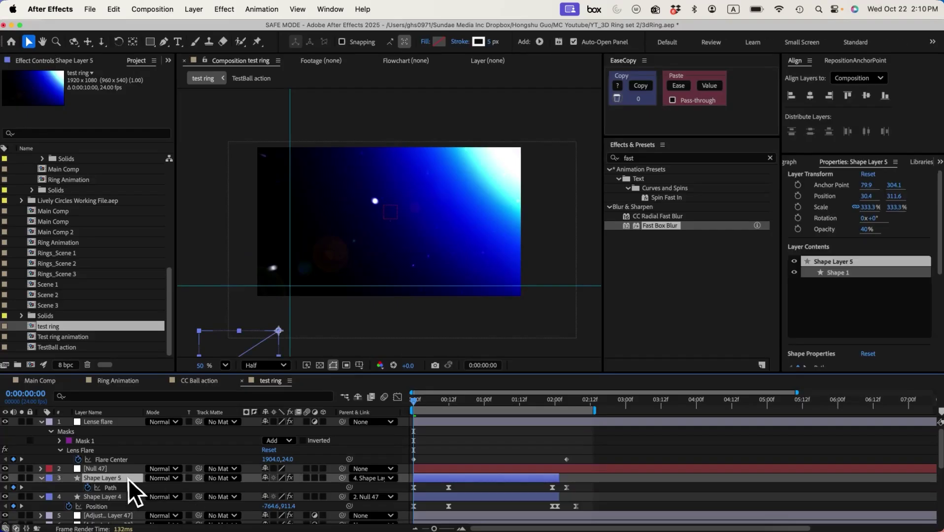
pyautogui.click(104, 468)
pyautogui.keyDown('shift'); pyautogui.click(104, 497); pyautogui.keyUp('shift')
pyautogui.press('super+c')
pyautogui.scroll(10, 101, 254)
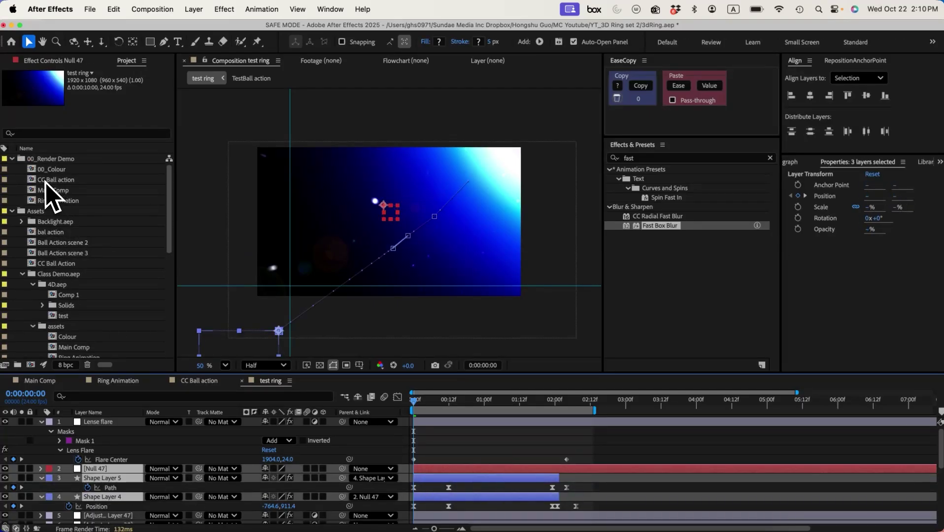
pyautogui.doubleClick(53, 191)
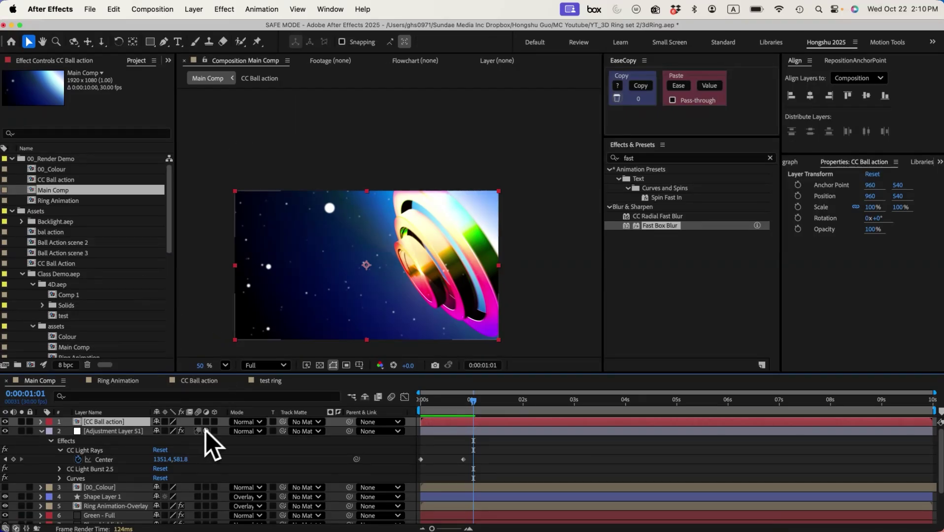
pyautogui.press('super+v')
pyautogui.press('Home')
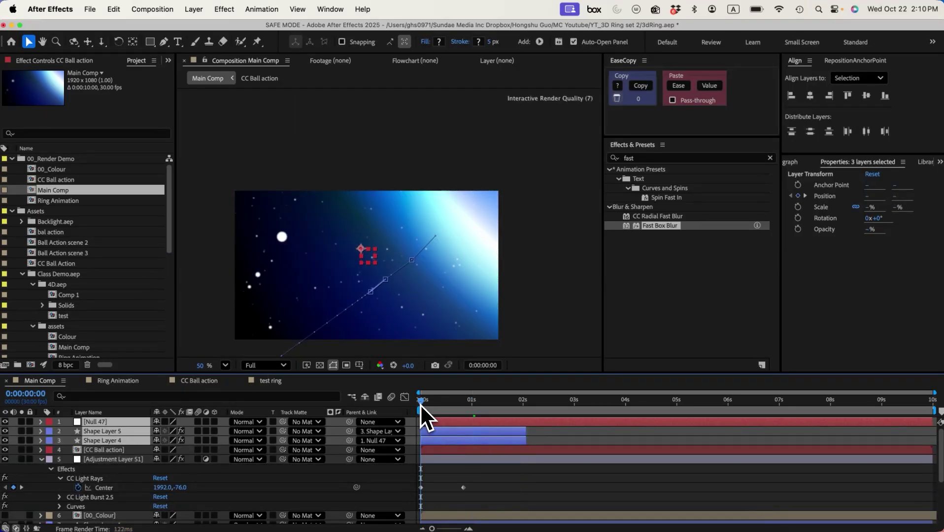
# Scrub Main Comp to 0:00:01:23 and move Null 47 to about position 1024, 492.
pyautogui.moveTo(427, 403); pyautogui.dragTo(453, 401)
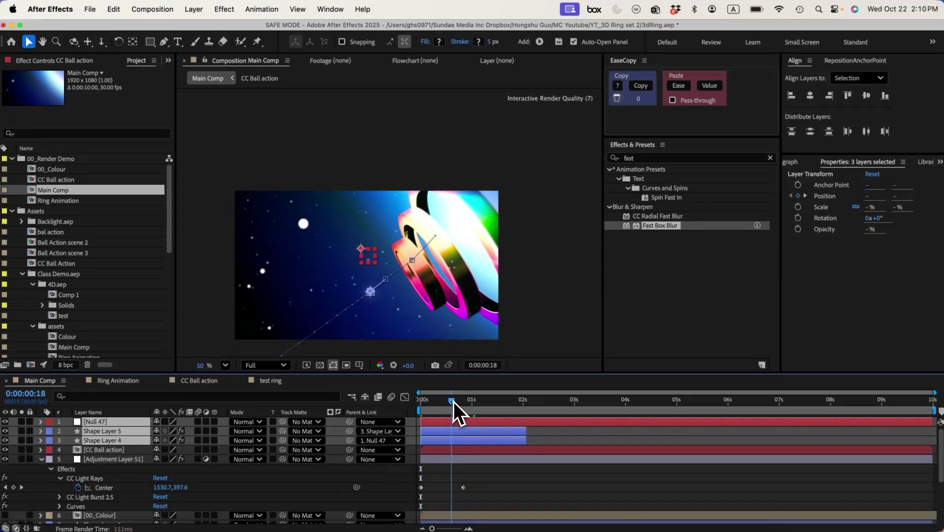
pyautogui.click(538, 477)
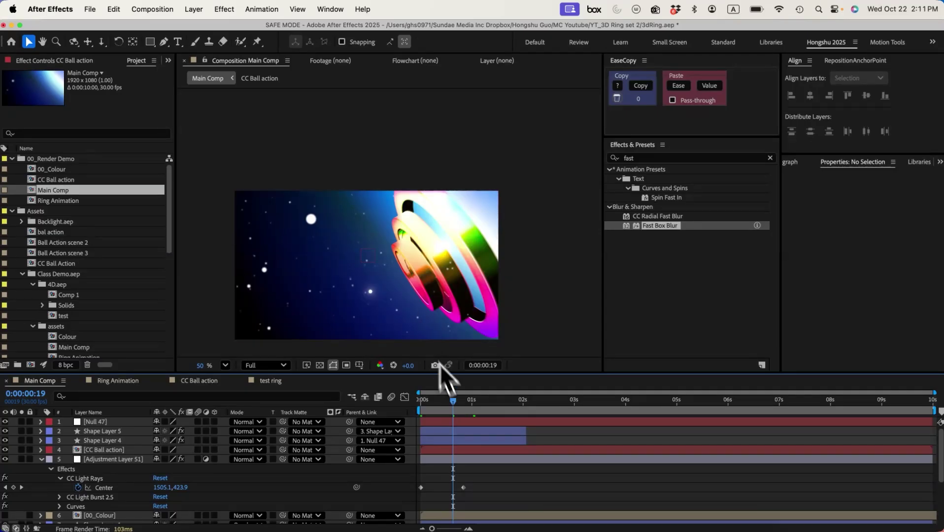
pyautogui.moveTo(455, 402); pyautogui.dragTo(511, 397)
pyautogui.click(491, 422)
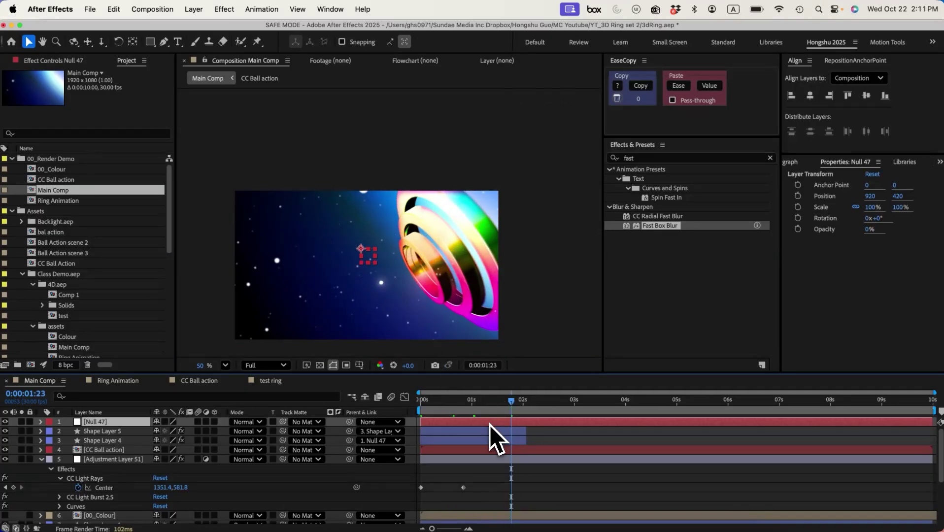
pyautogui.click(368, 261)
pyautogui.moveTo(377, 265); pyautogui.dragTo(385, 278)
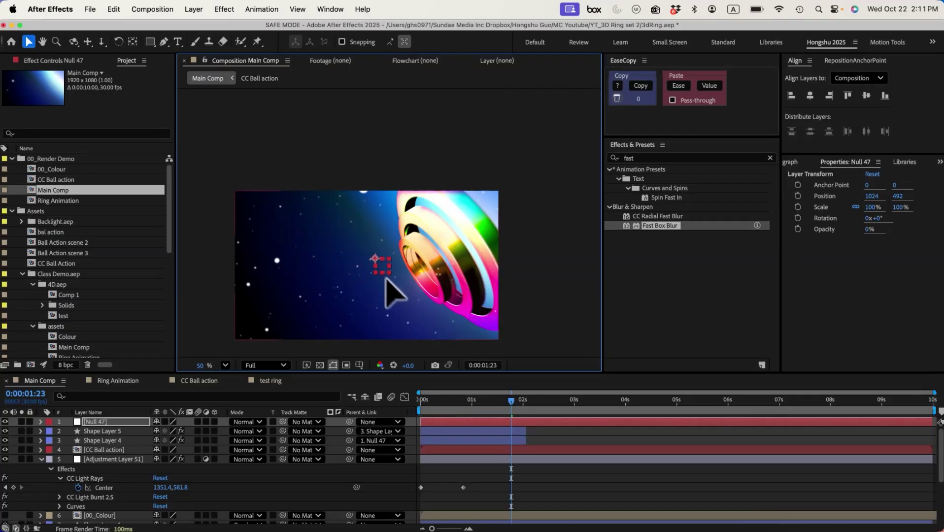
# Set Shape Layer 5's Scale to 413.3% and preview Main Comp from the start.
pyautogui.click(103, 431)
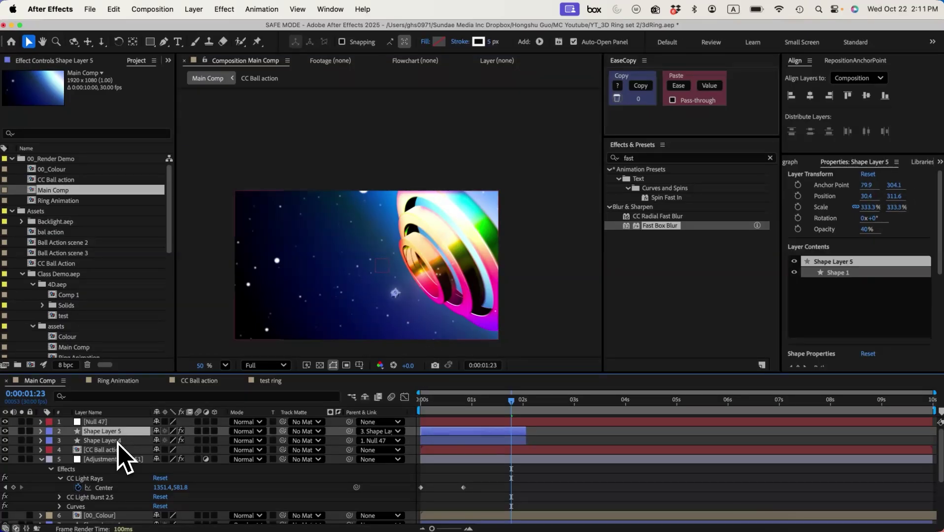
pyautogui.press('s')
pyautogui.moveTo(170, 441); pyautogui.dragTo(186, 442)
pyautogui.click(483, 503)
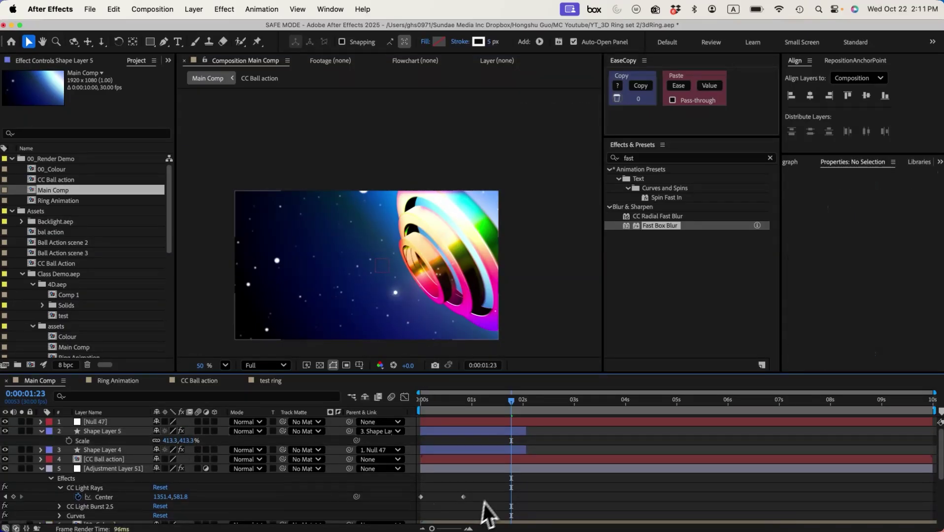
pyautogui.click(414, 405)
pyautogui.press('space')
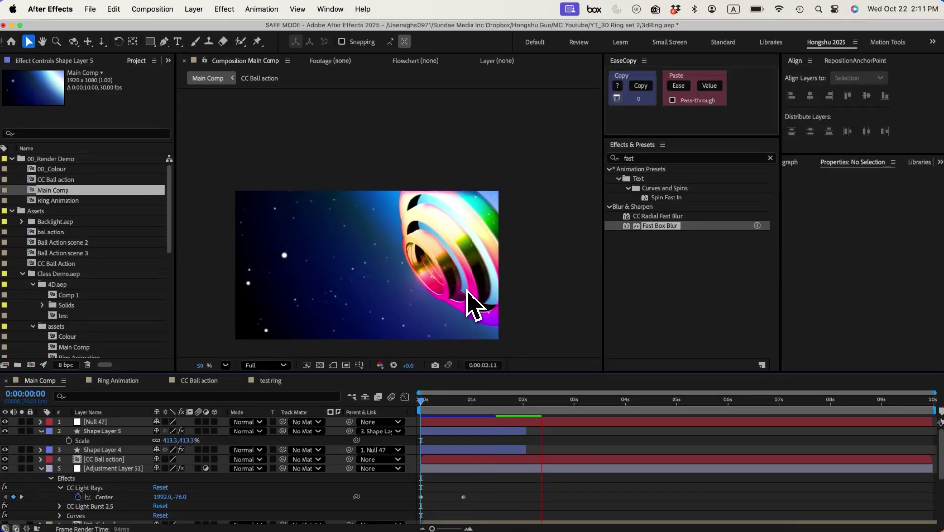
# Set the end of Main Comp's work area at about 0:00:02:11.
pyautogui.press('n')
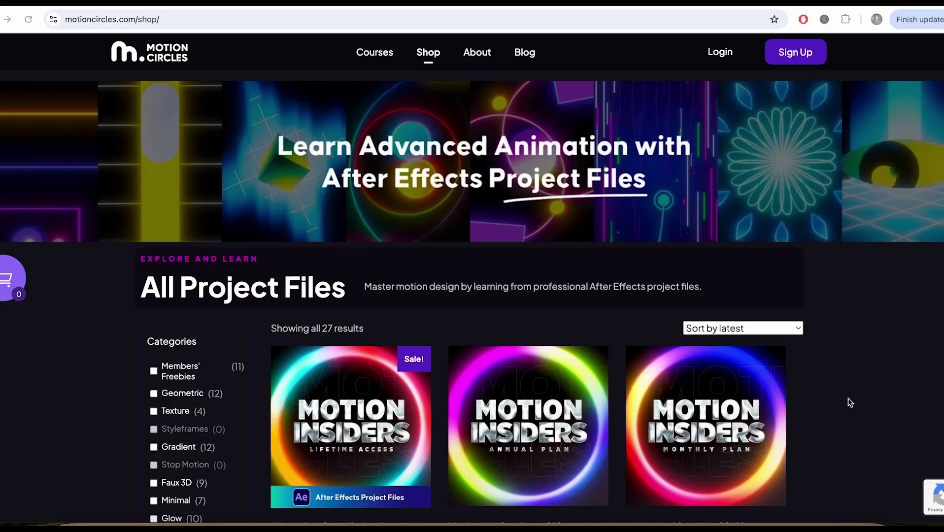
# Switch to the Motion Circles shop in the browser and look through the After Effects project files on offer.
pyautogui.scroll(-5, 848, 398)
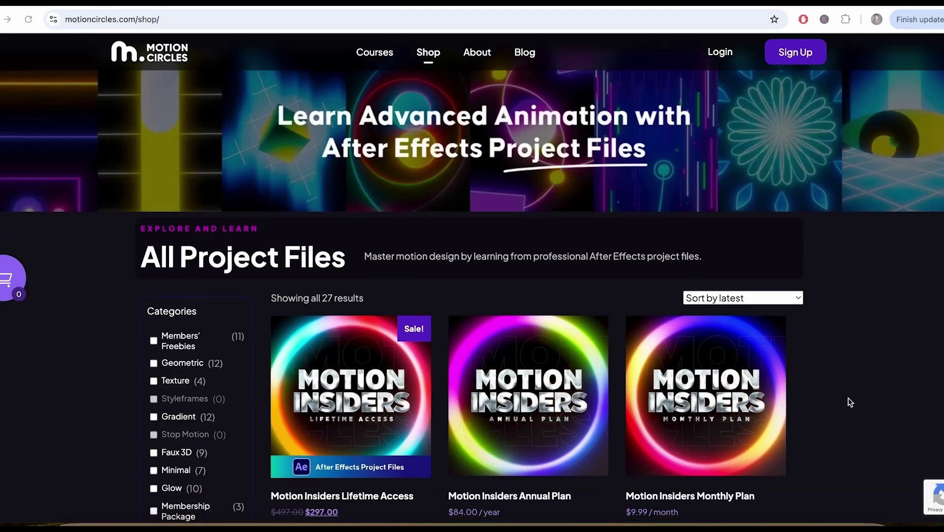
pyautogui.scroll(-4, 848, 398)
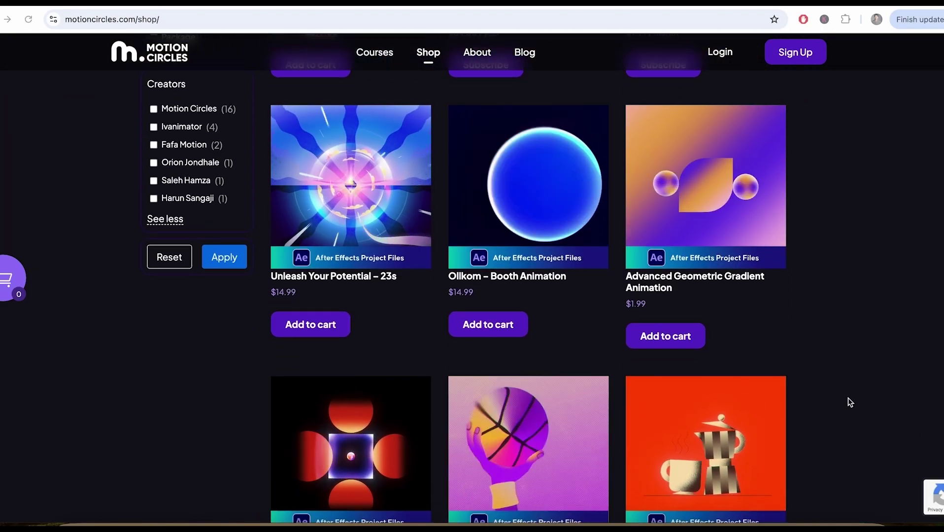
pyautogui.scroll(-5, 848, 398)
pyautogui.scroll(-5, 848, 398)
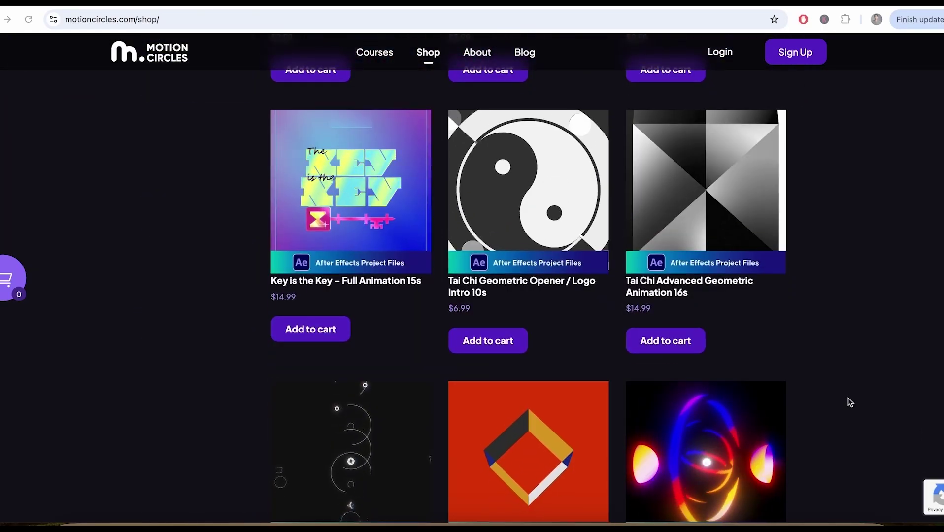
pyautogui.scroll(-5, 848, 397)
pyautogui.scroll(-5, 848, 397)
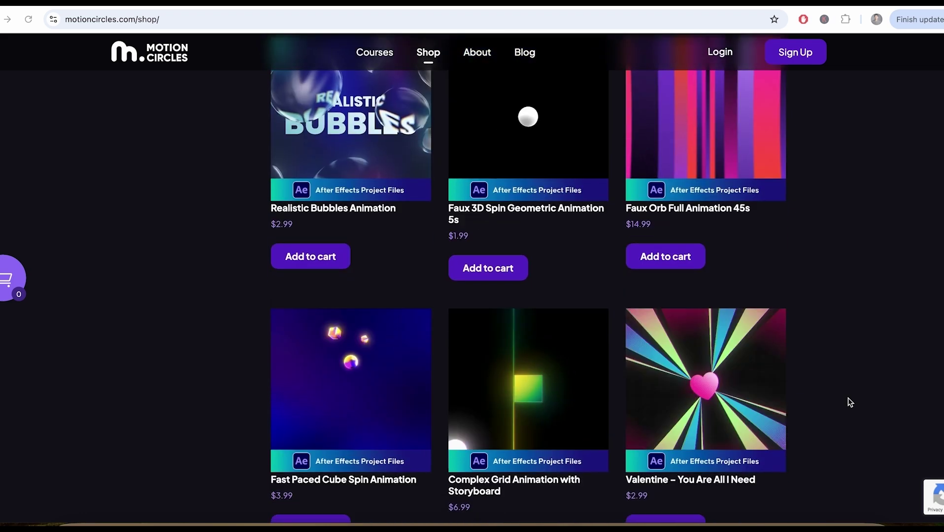
pyautogui.scroll(-2, 848, 398)
pyautogui.scroll(-3, 848, 397)
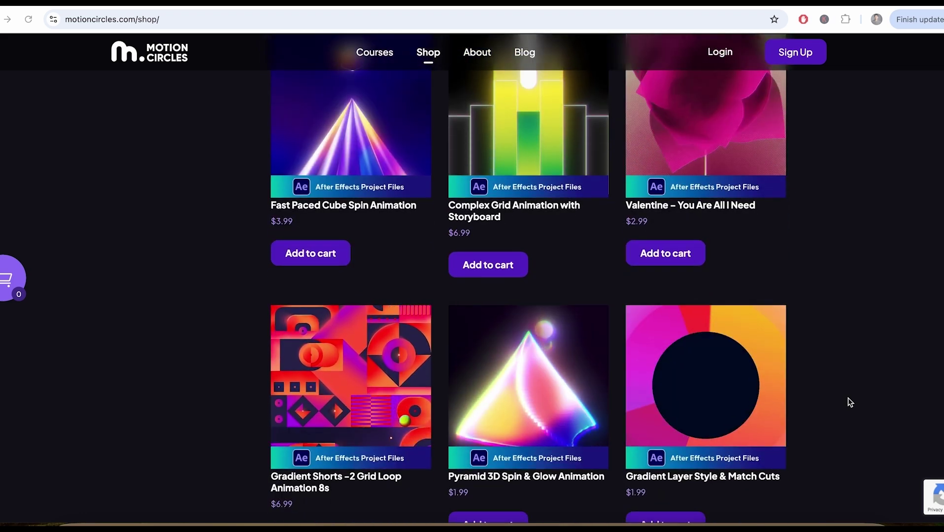
pyautogui.scroll(-4, 848, 398)
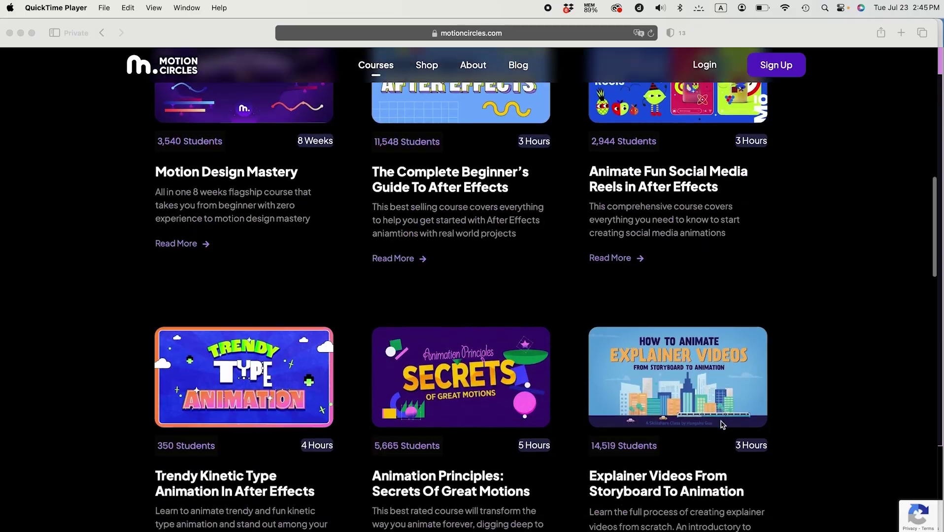
# Look through the Motion Circles course listing and the Advanced Geometric Animation With Easing & Physics course's introduction and details.
pyautogui.scroll(-4, 722, 424)
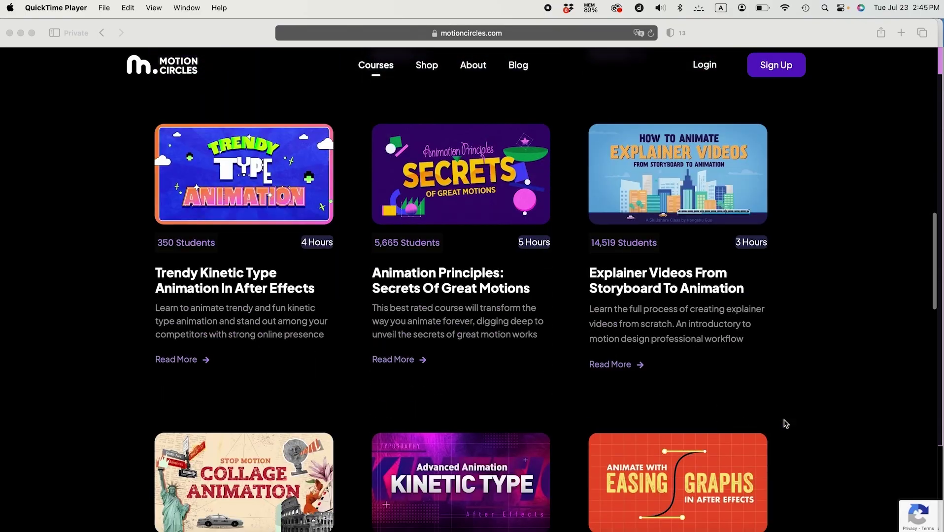
pyautogui.scroll(-9, 813, 424)
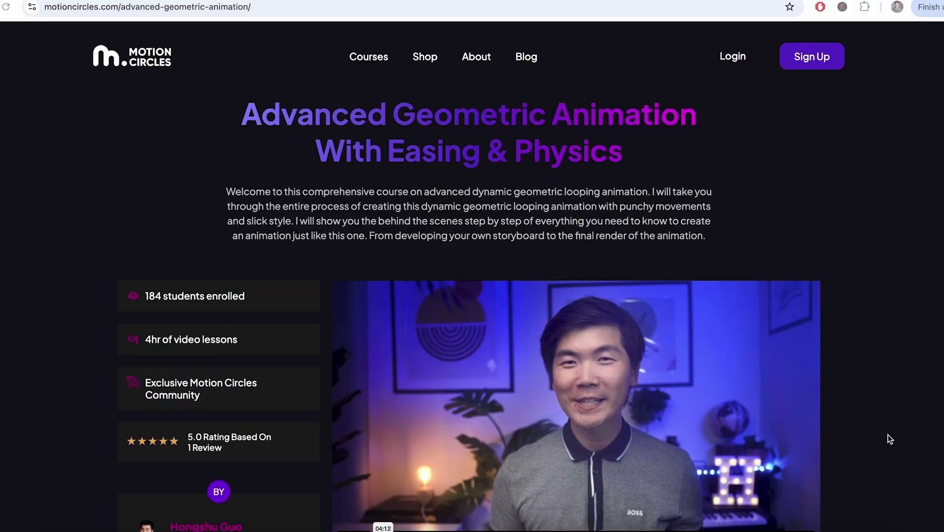
pyautogui.scroll(-8, 889, 439)
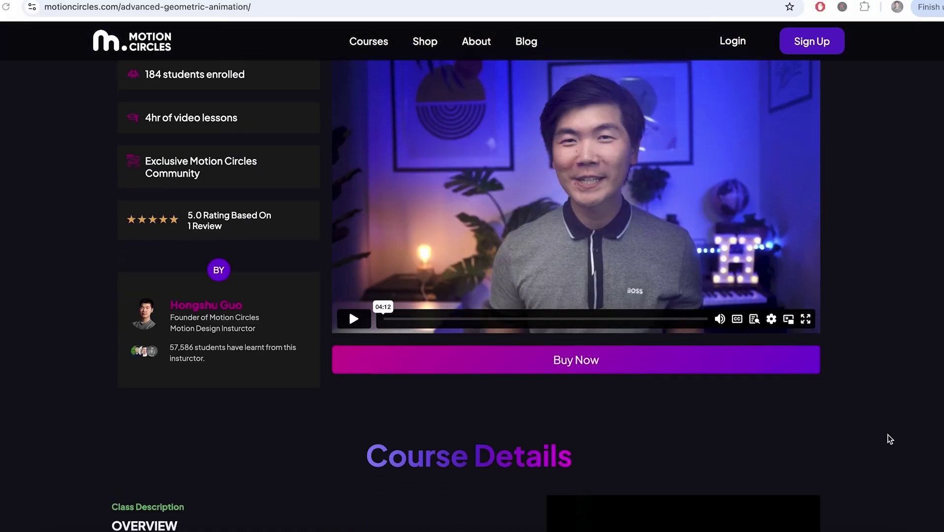
pyautogui.scroll(-4, 889, 439)
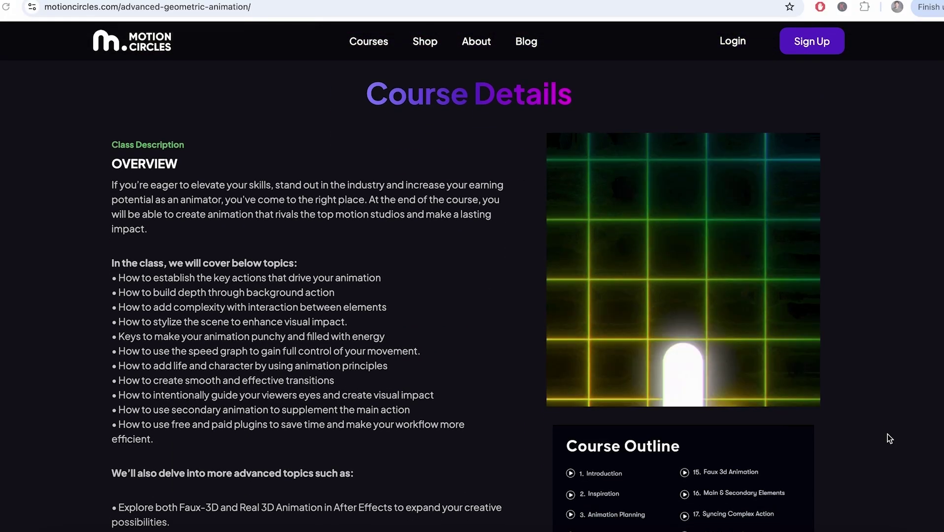